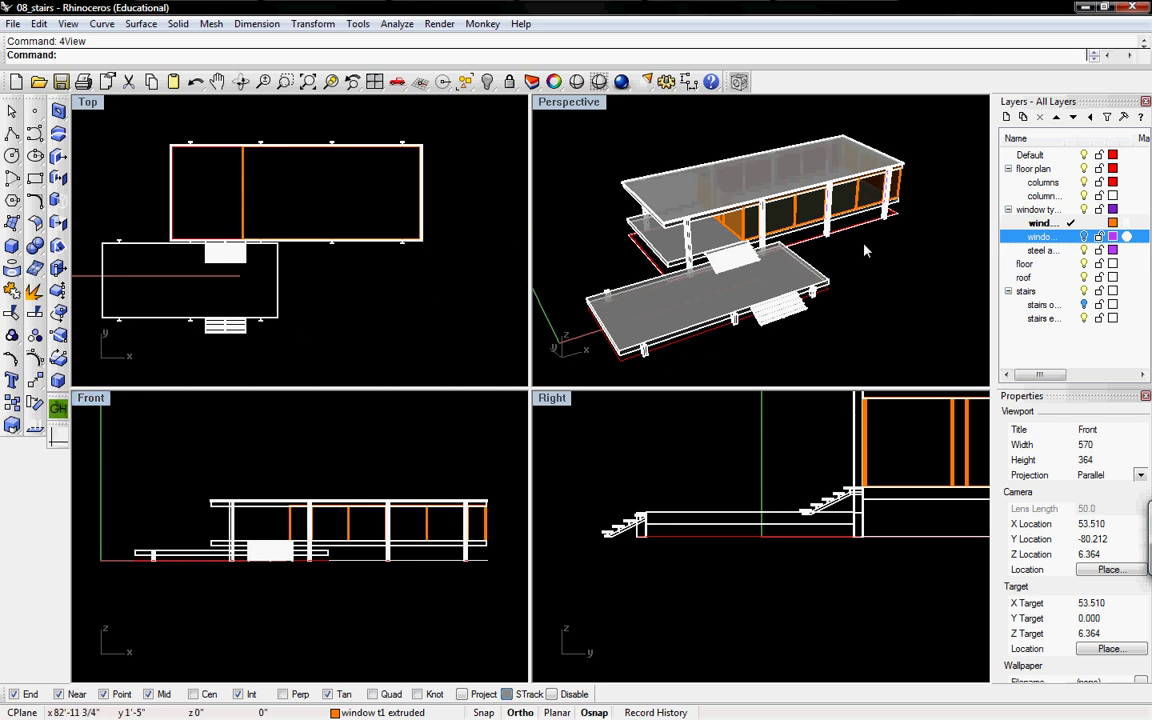
# Step: Check which ground-level outlines belong to the floor plan layer by hiding and showing that layer
pyautogui.moveTo(866, 250); pyautogui.dragTo(853, 237, button='right')
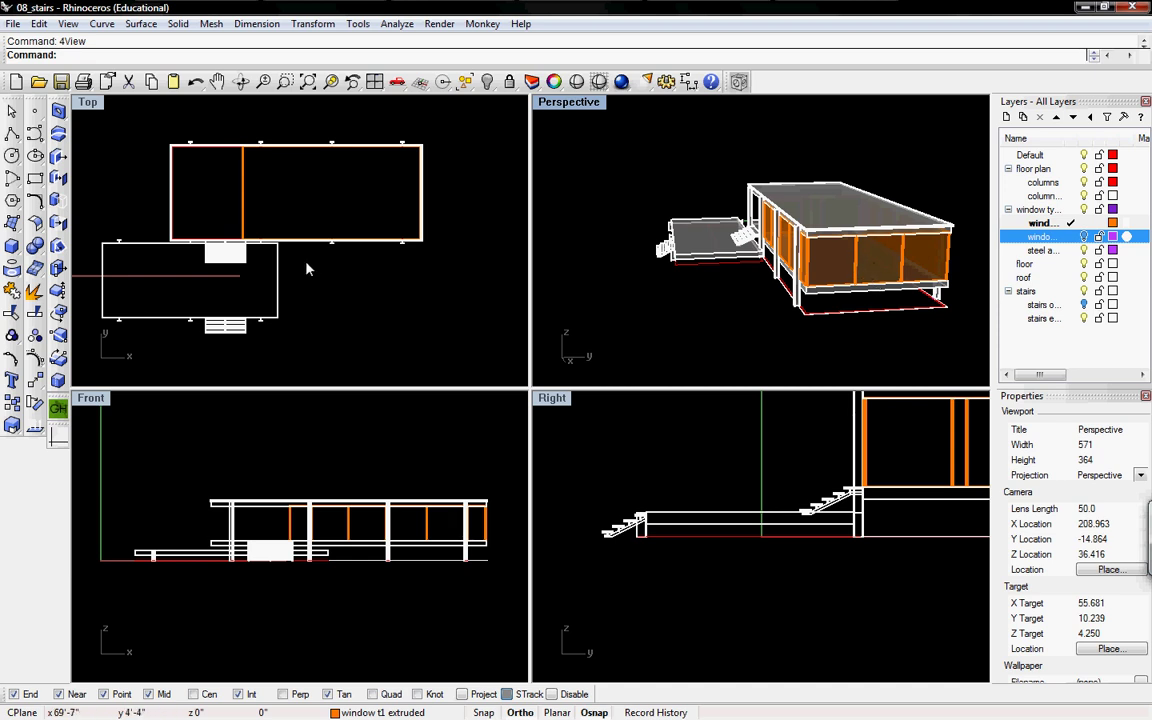
pyautogui.moveTo(307, 268); pyautogui.dragTo(339, 265, button='right')
pyautogui.scroll(10, 876, 287)
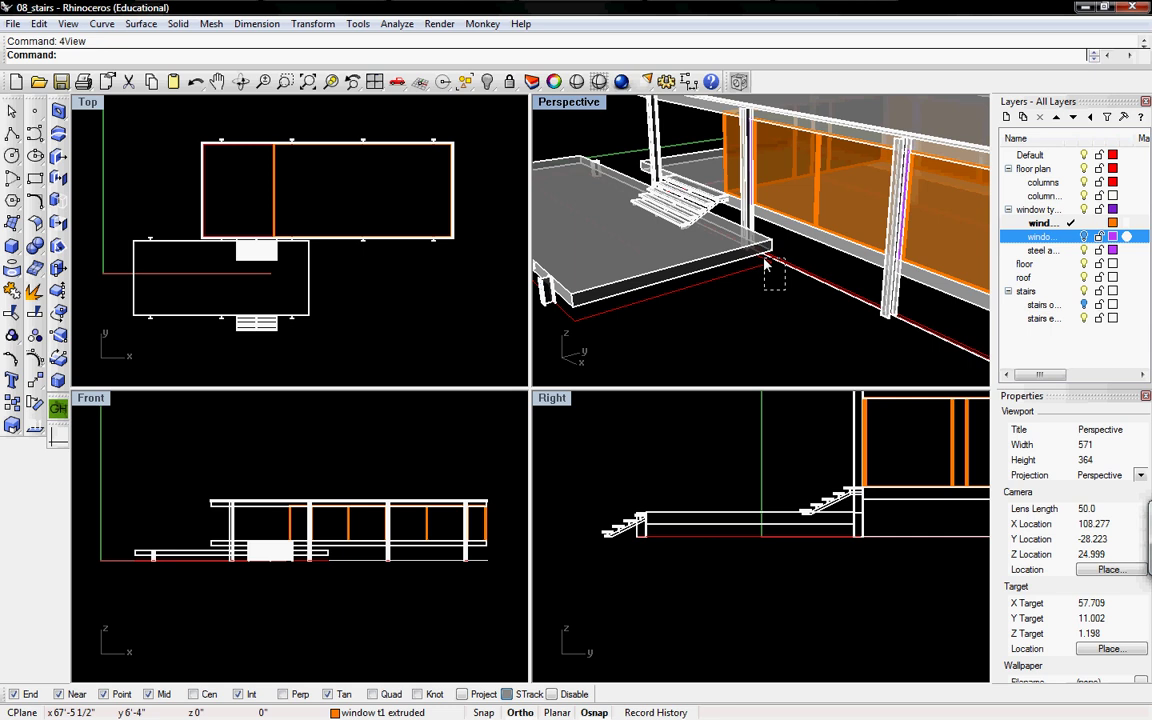
pyautogui.moveTo(765, 265); pyautogui.dragTo(745, 260)
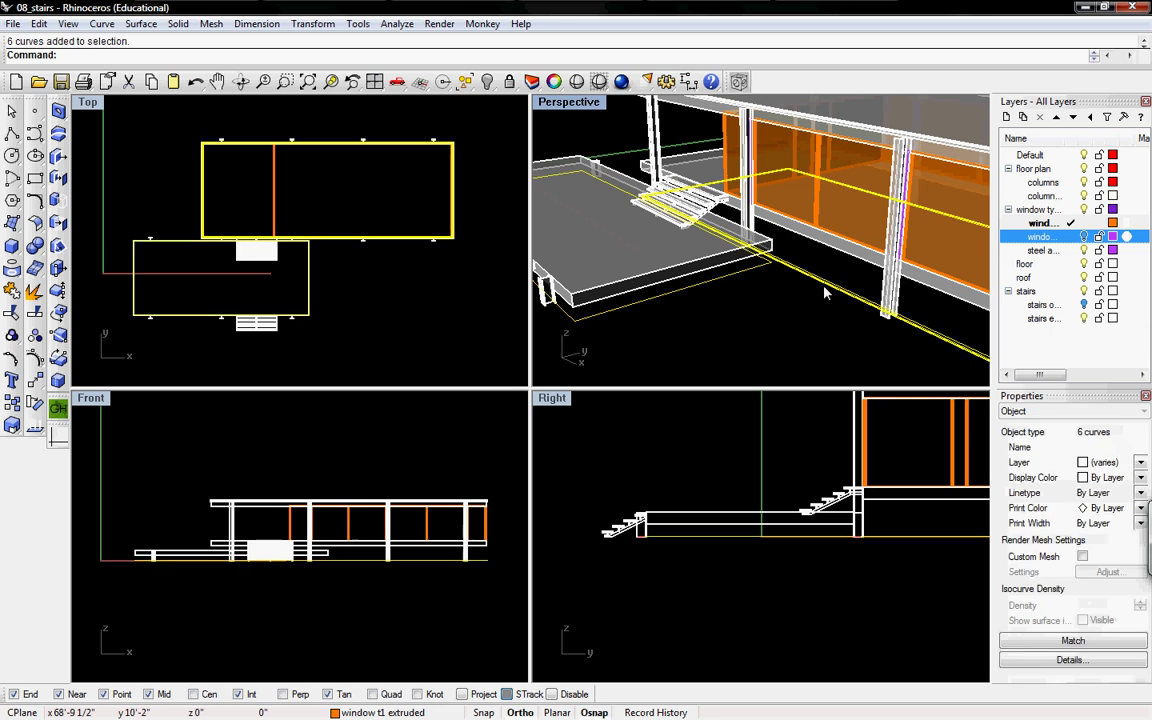
pyautogui.click(1084, 169)
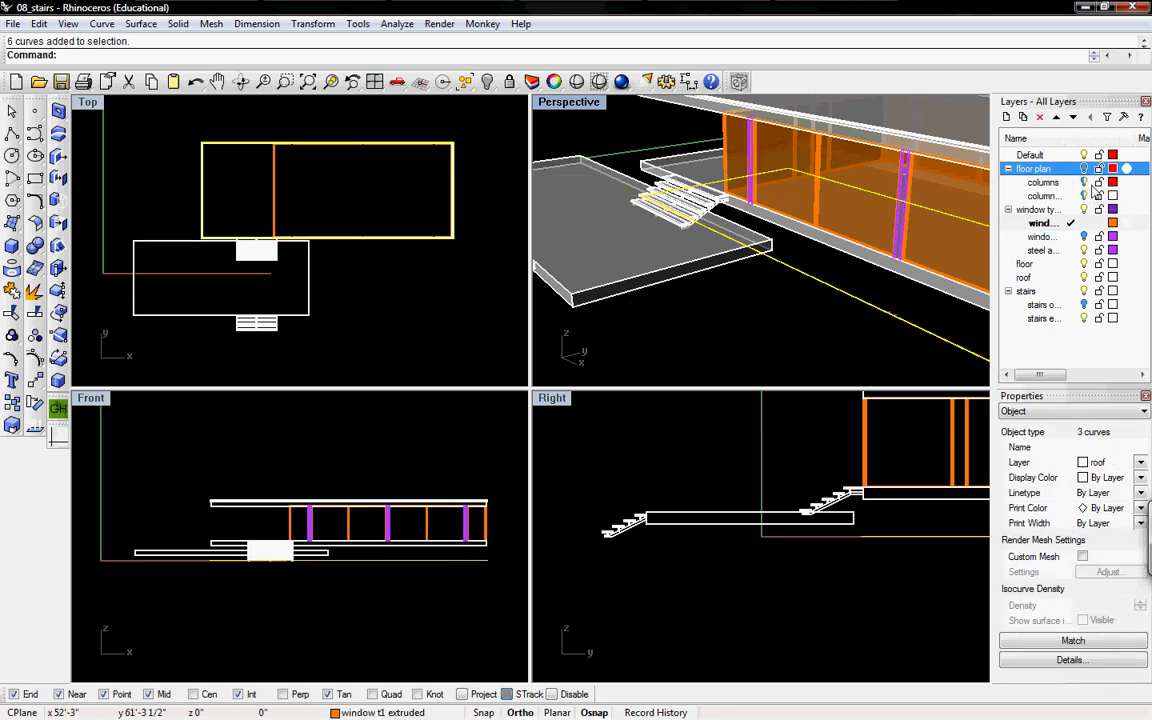
pyautogui.click(1084, 169)
pyautogui.click(770, 295)
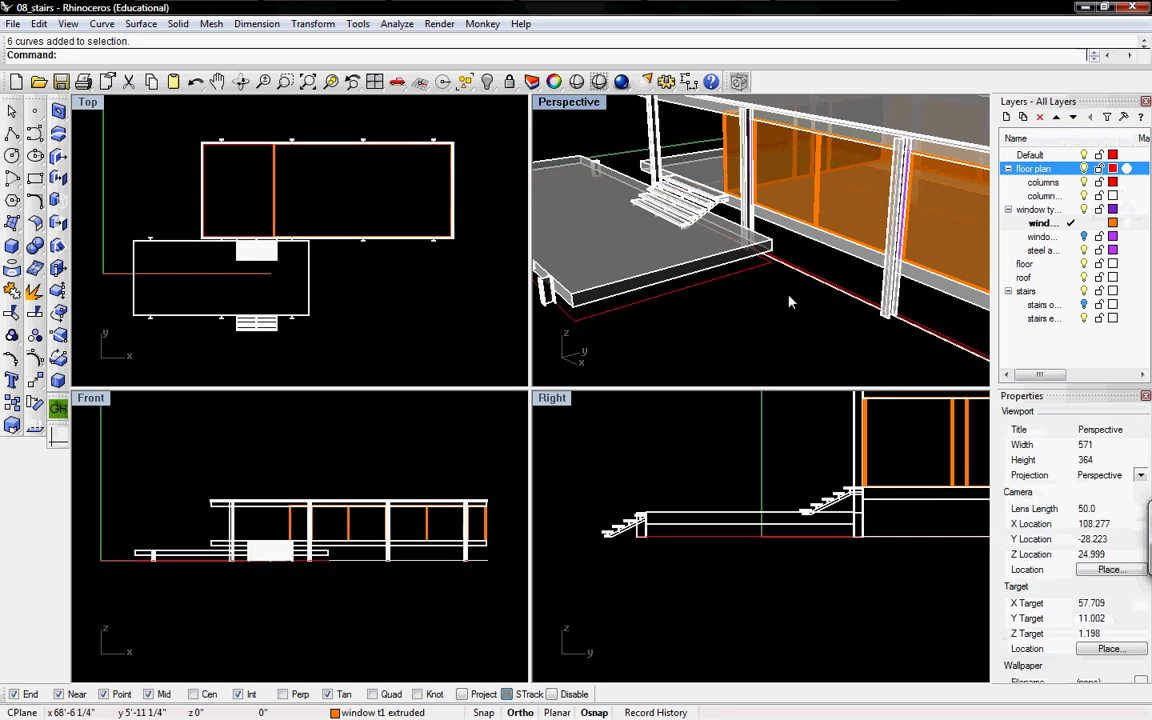
# Step: Move the six ground-level outline curves to a new sublayer under floor plan, with a distinct name starting with "floor plan"
pyautogui.moveTo(789, 296); pyautogui.dragTo(765, 262)
pyautogui.click(1036, 170)
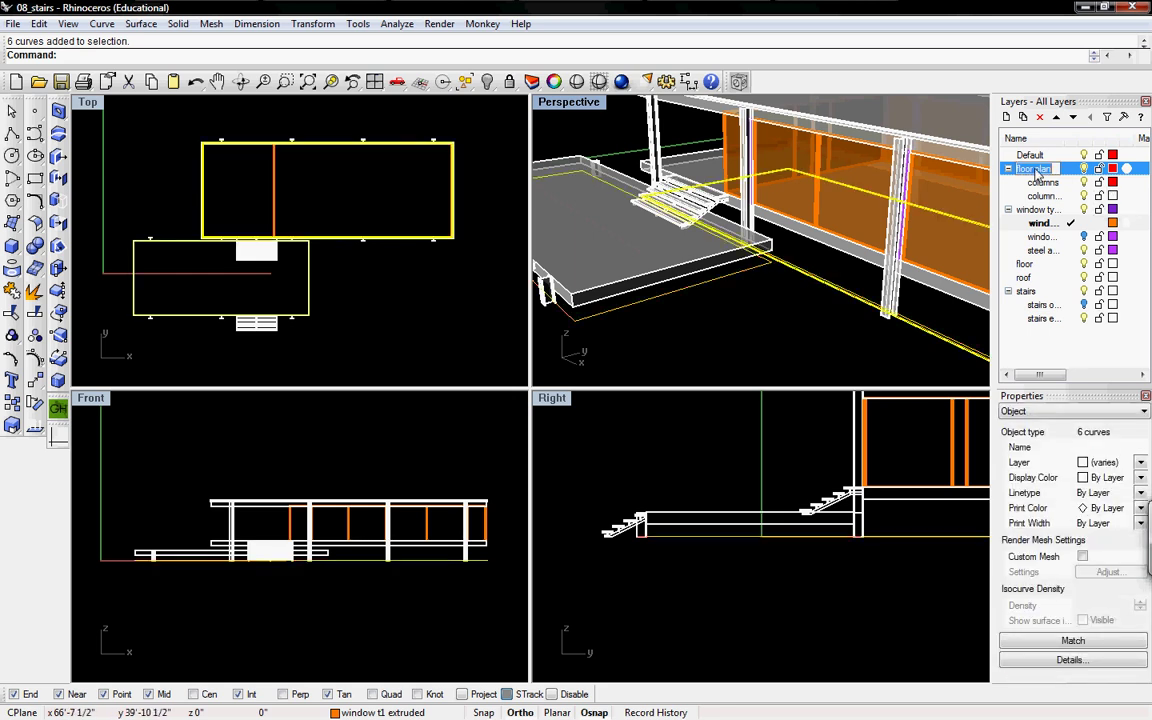
pyautogui.click(1022, 117)
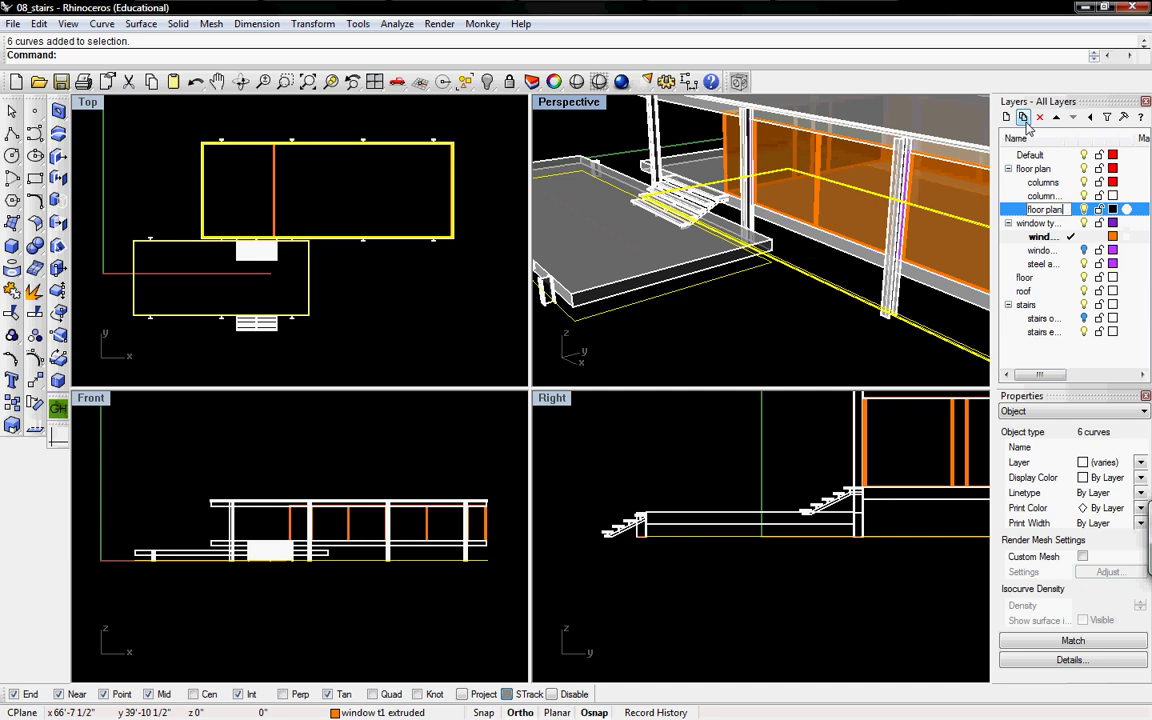
pyautogui.press('Return')
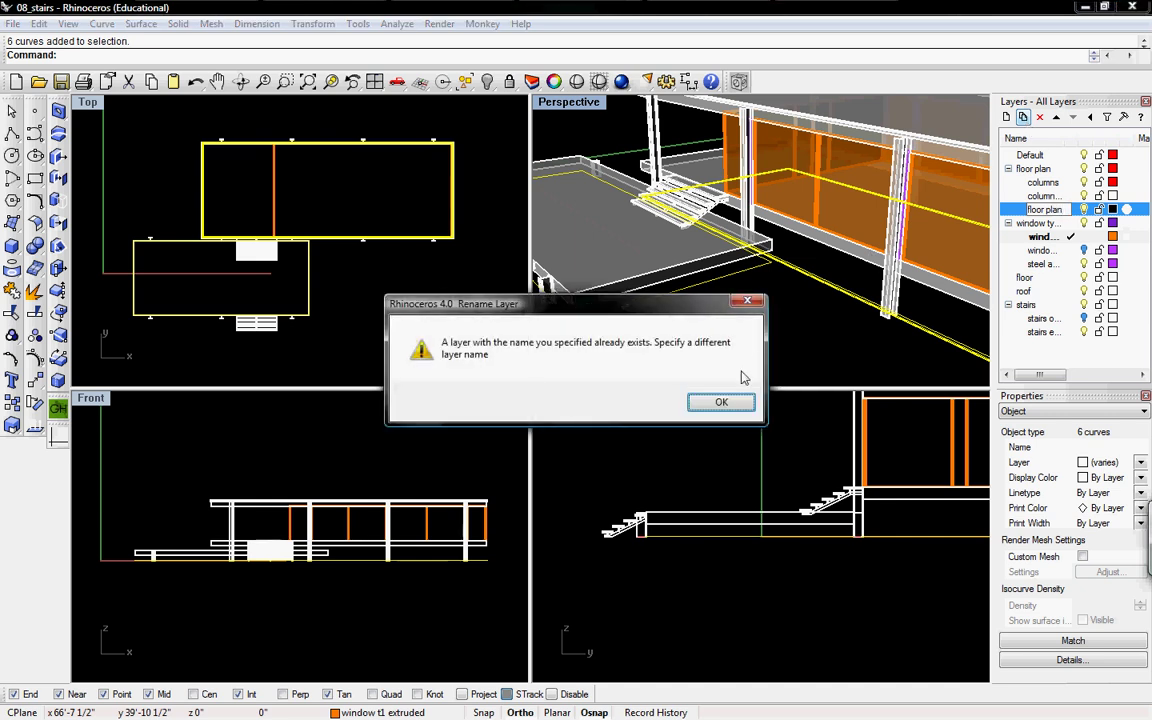
pyautogui.click(722, 402)
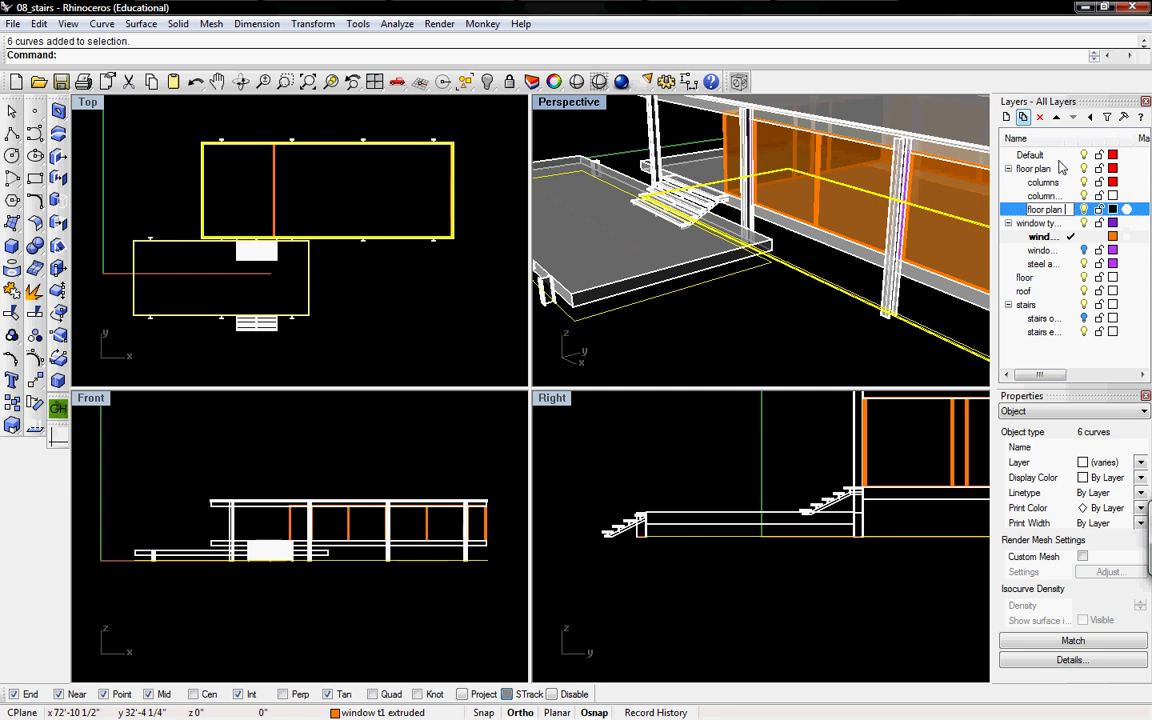
pyautogui.press('Return')
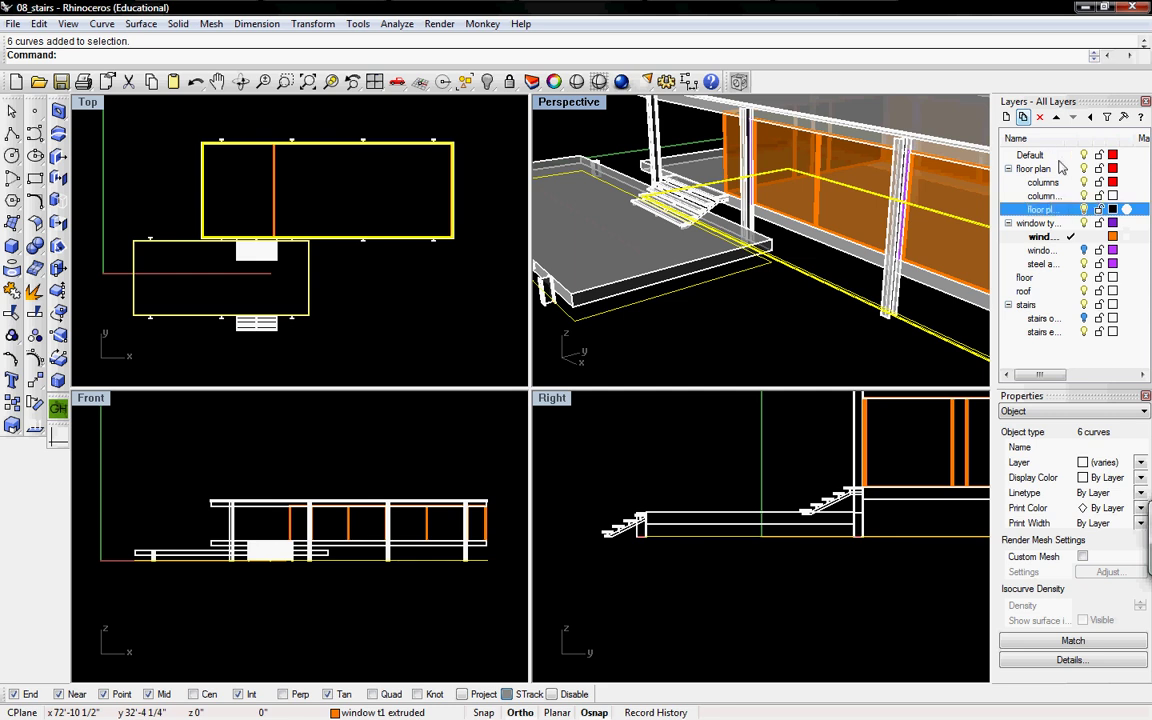
pyautogui.click(1110, 465)
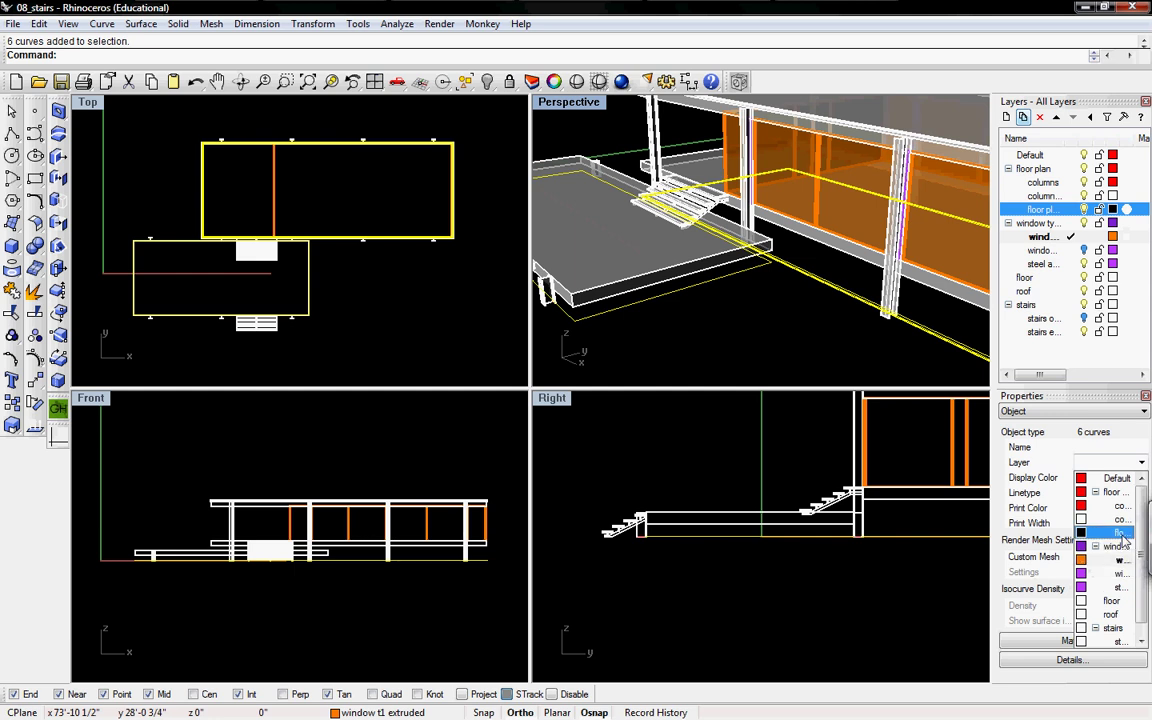
pyautogui.click(1115, 532)
# Step: Set the new floor plan sublayer's colour to Red and hide the sublayer
pyautogui.click(1113, 209)
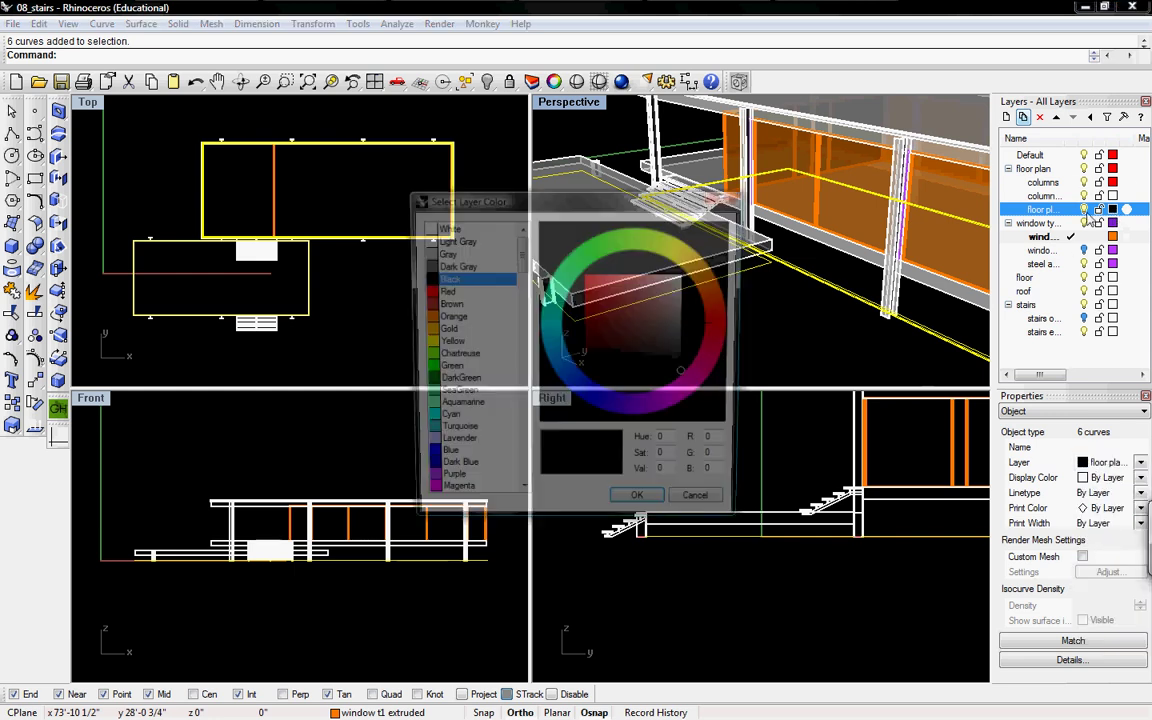
pyautogui.click(450, 291)
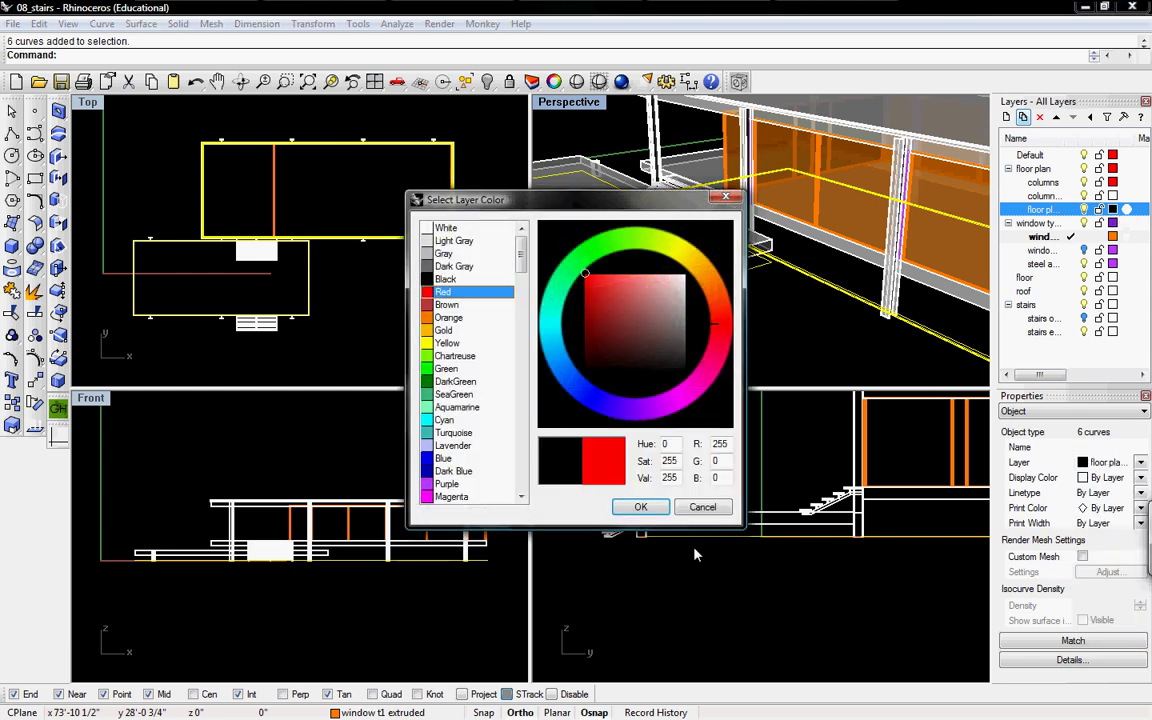
pyautogui.click(641, 507)
pyautogui.click(830, 263)
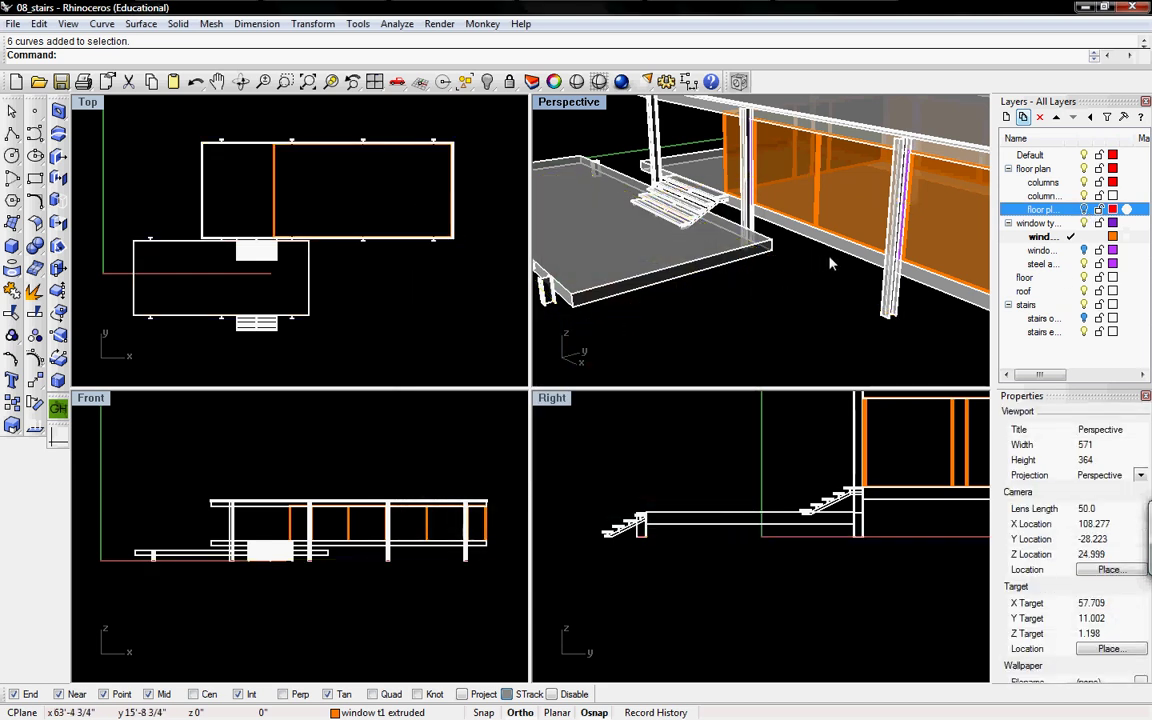
# Step: Show the window outlines layer and make it current, with the Top view maximized on the flat window outlines
pyautogui.keyDown('shift'); pyautogui.moveTo(830, 263); pyautogui.dragTo(775, 345, button='right'); pyautogui.keyUp('shift')
pyautogui.moveTo(670, 268); pyautogui.dragTo(540, 275, button='right')
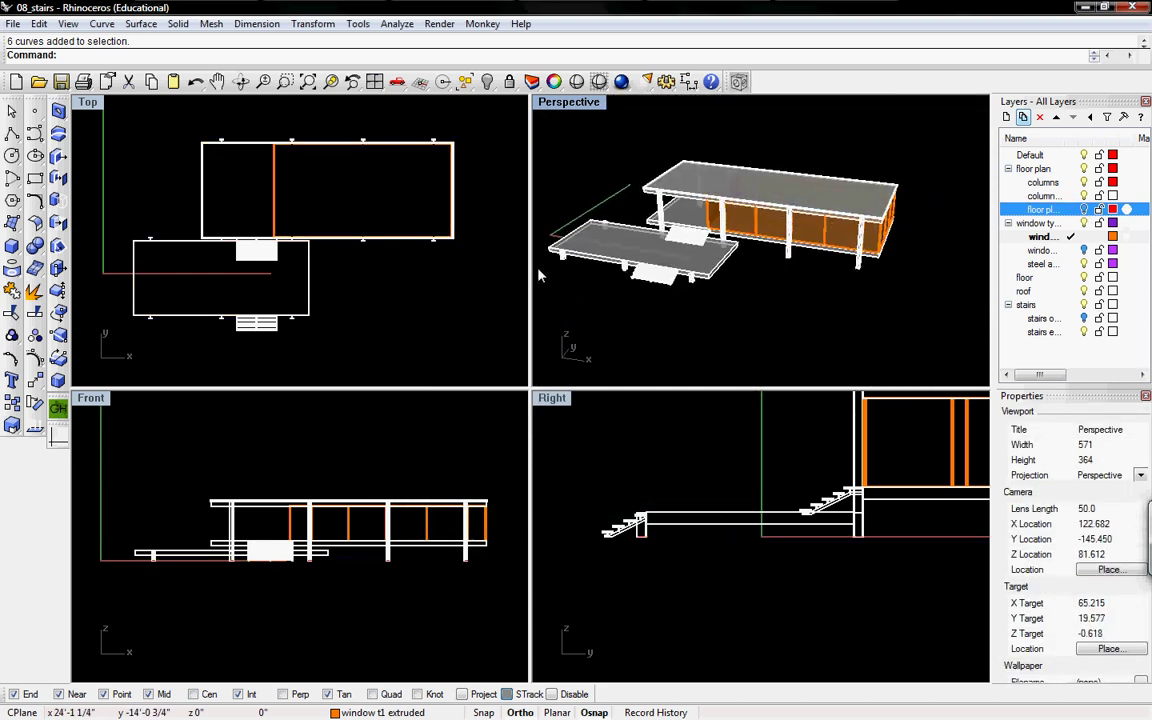
pyautogui.moveTo(428, 228); pyautogui.dragTo(357, 248, button='right')
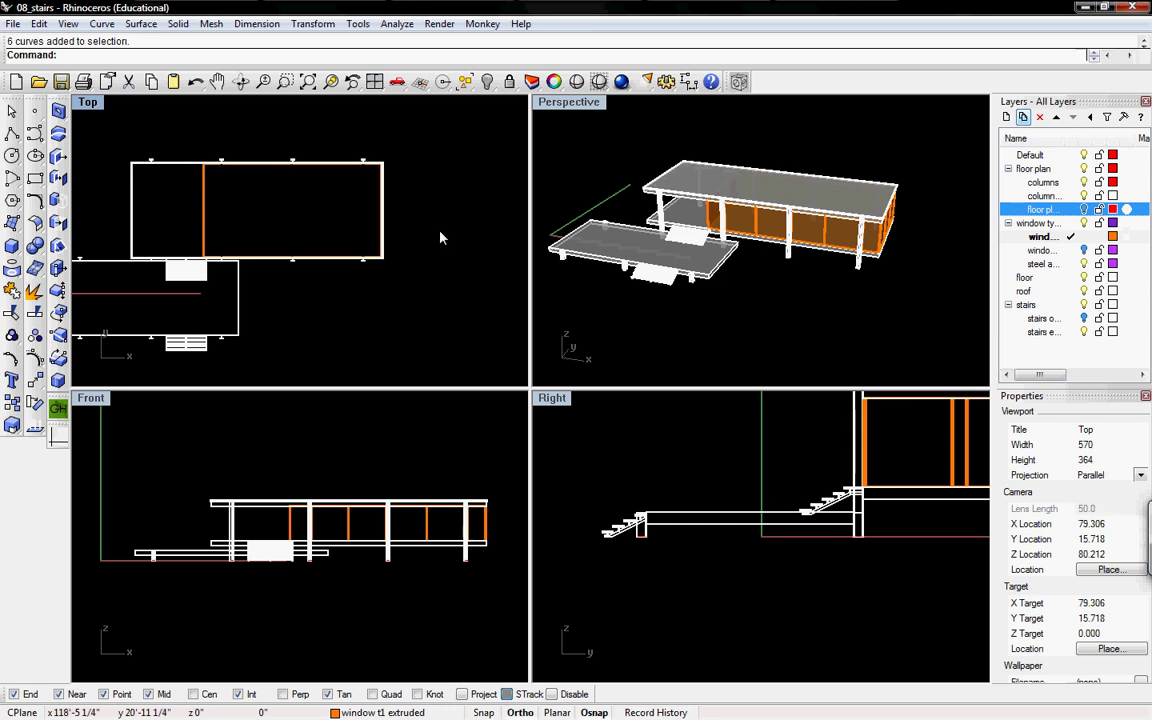
pyautogui.click(1084, 249)
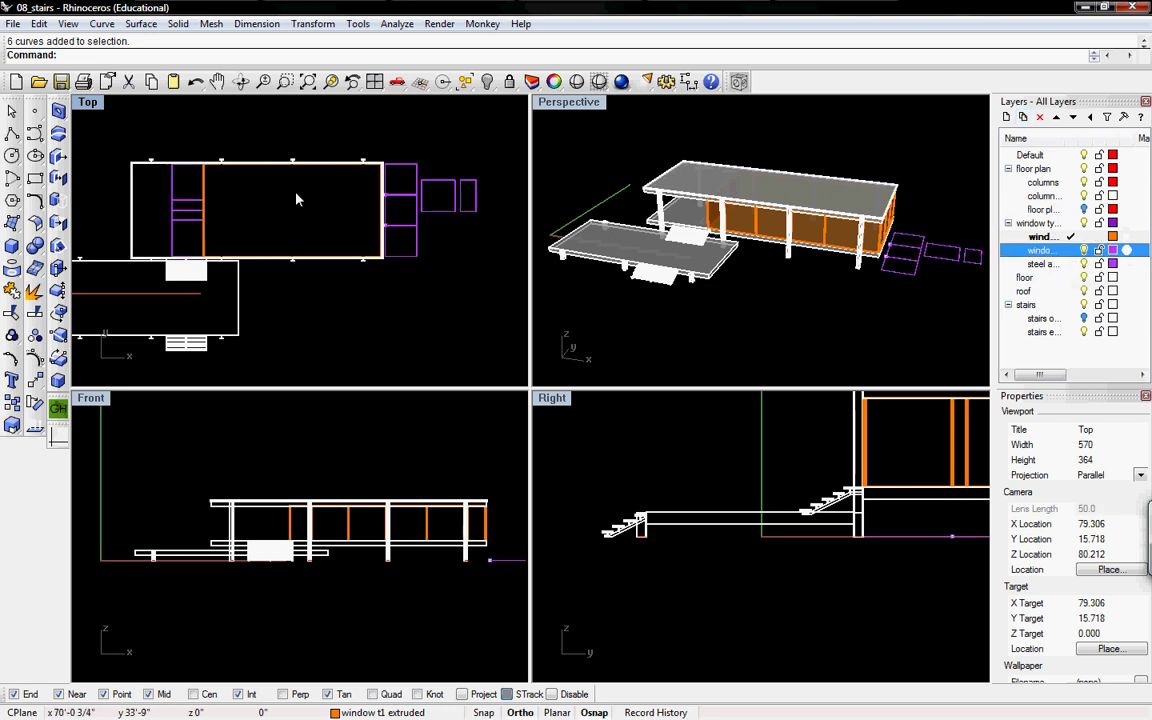
pyautogui.keyDown('ctrl'); pyautogui.moveTo(372, 214); pyautogui.dragTo(228, 217, button='right'); pyautogui.keyUp('ctrl')
pyautogui.keyDown('ctrl'); pyautogui.moveTo(198, 298); pyautogui.dragTo(197, 281, button='right'); pyautogui.keyUp('ctrl')
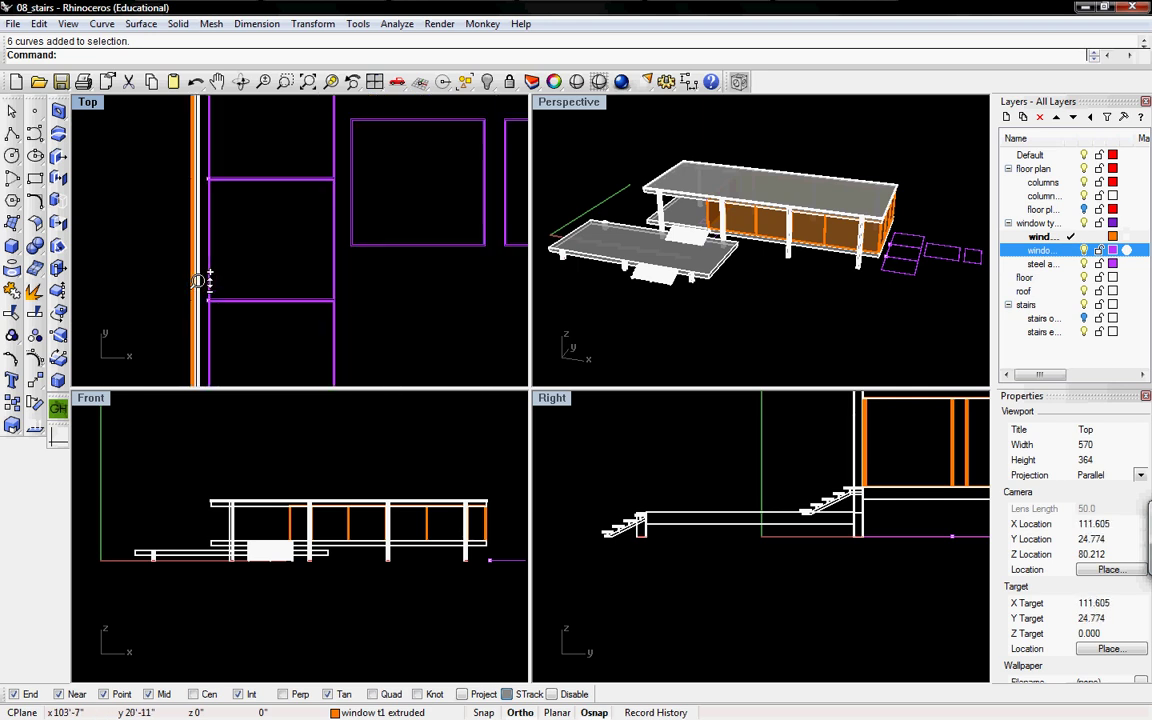
pyautogui.doubleClick(88, 101)
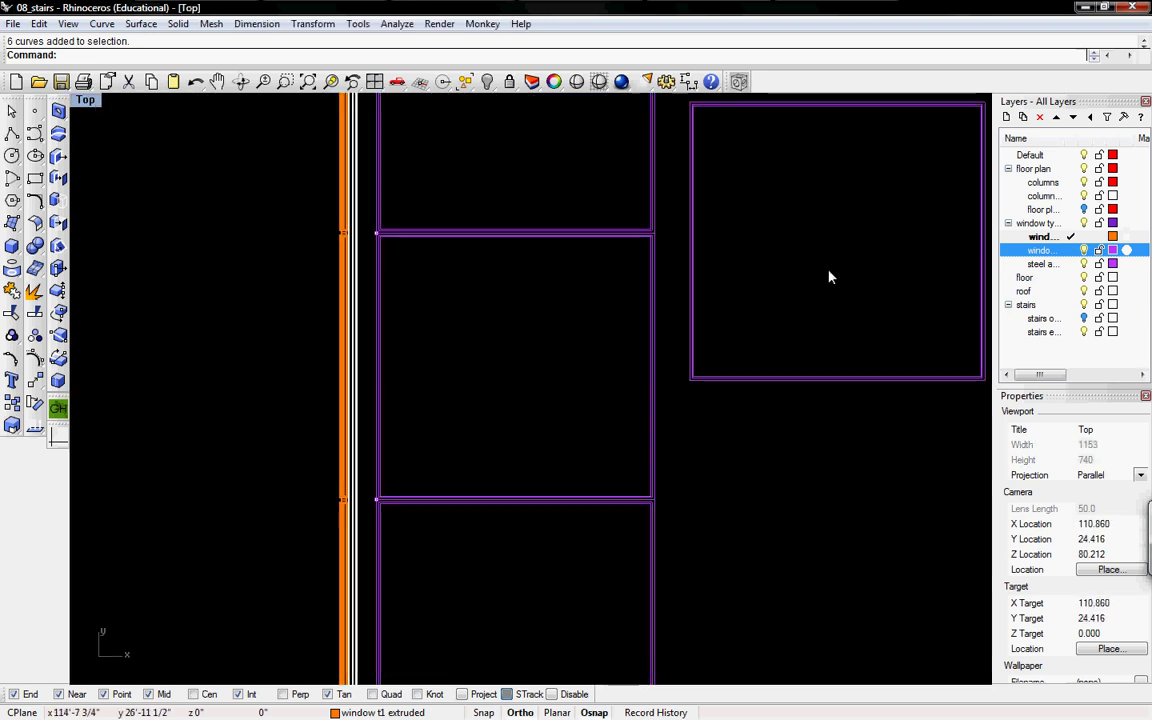
pyautogui.click(1071, 250)
# Step: Delete the two inner frame curves of the middle window panel, keeping only its outer outline
pyautogui.scroll(1, 410, 397)
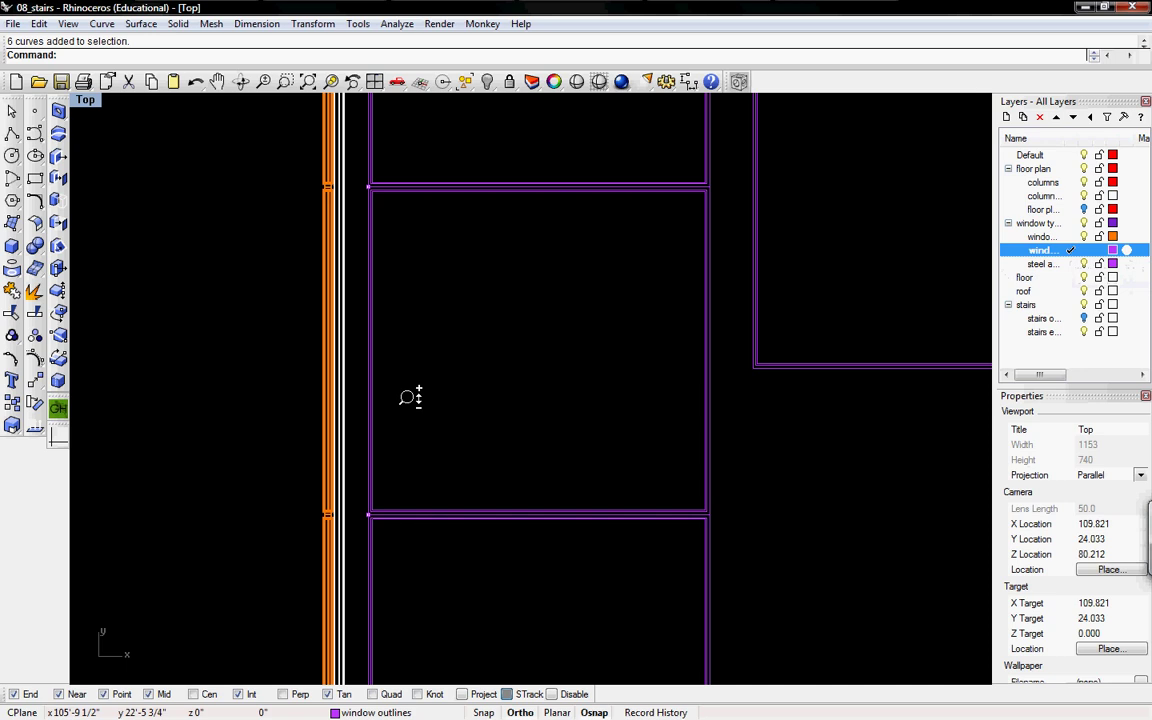
pyautogui.scroll(1, 410, 397)
pyautogui.click(345, 388)
pyautogui.press('Delete')
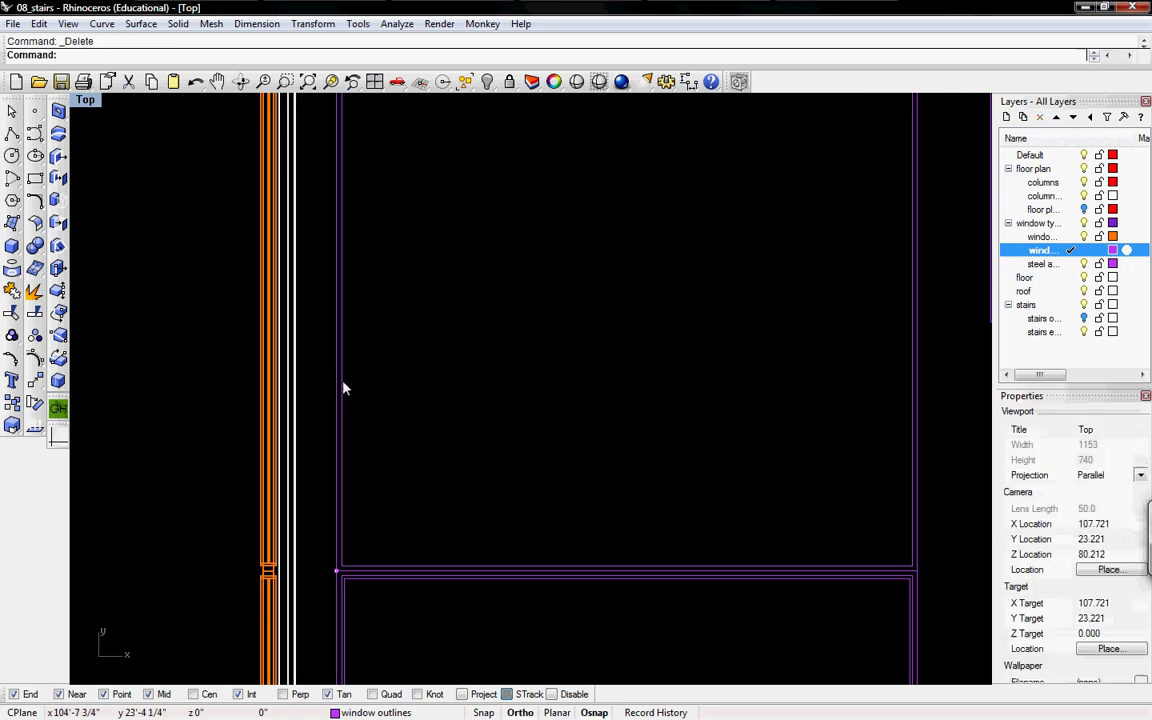
pyautogui.click(345, 388)
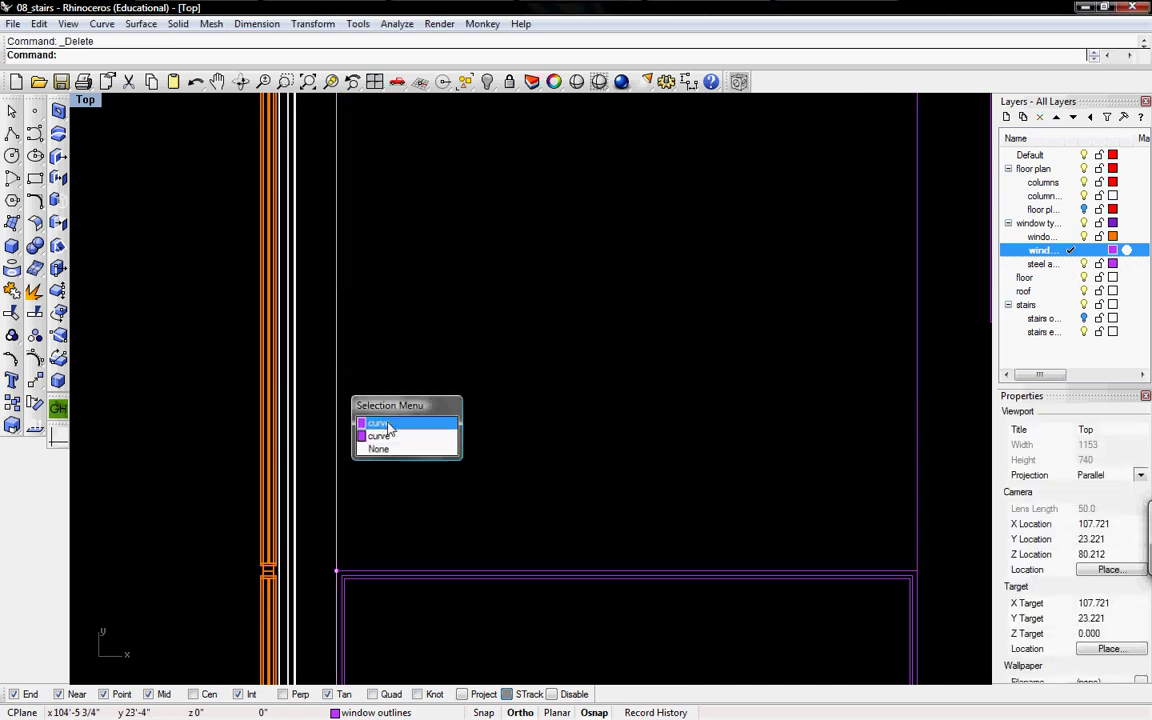
pyautogui.click(388, 427)
pyautogui.press('Delete')
# Step: Draw a 2.5-wide rectangle from the middle panel's upper-left corner down to the midpoint of its left side
pyautogui.scroll(2, 478, 386)
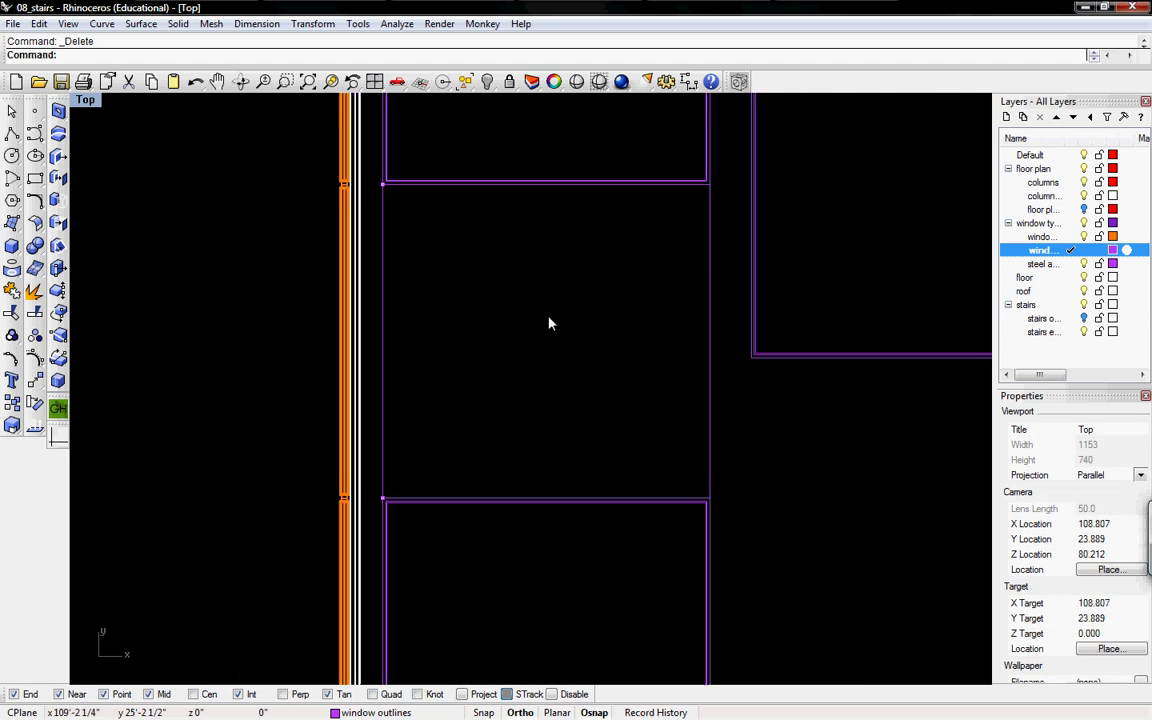
pyautogui.moveTo(539, 375); pyautogui.dragTo(518, 399, button='right')
pyautogui.click(706, 313)
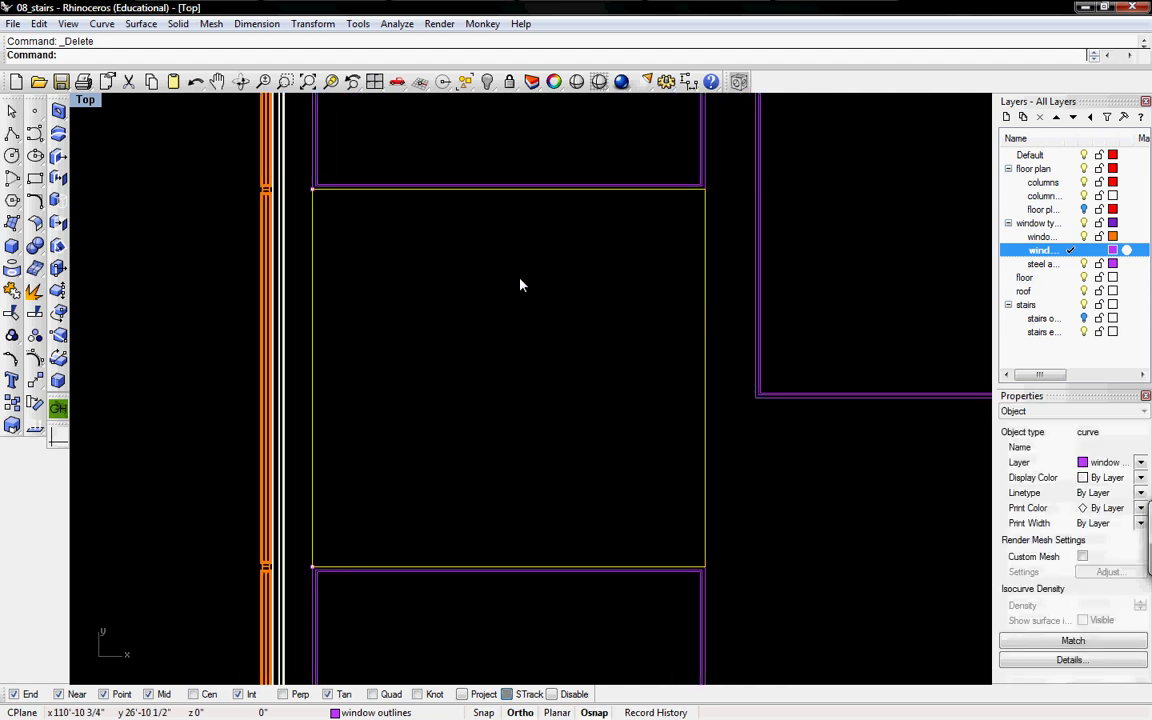
pyautogui.click(35, 178)
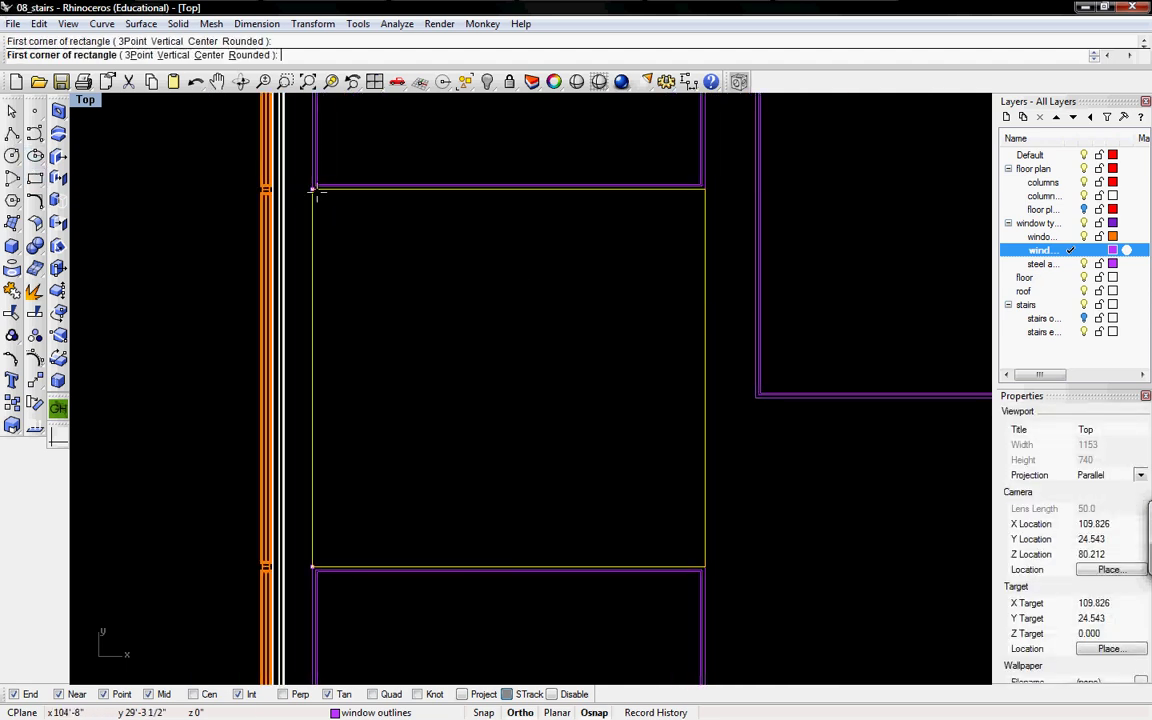
pyautogui.click(314, 189)
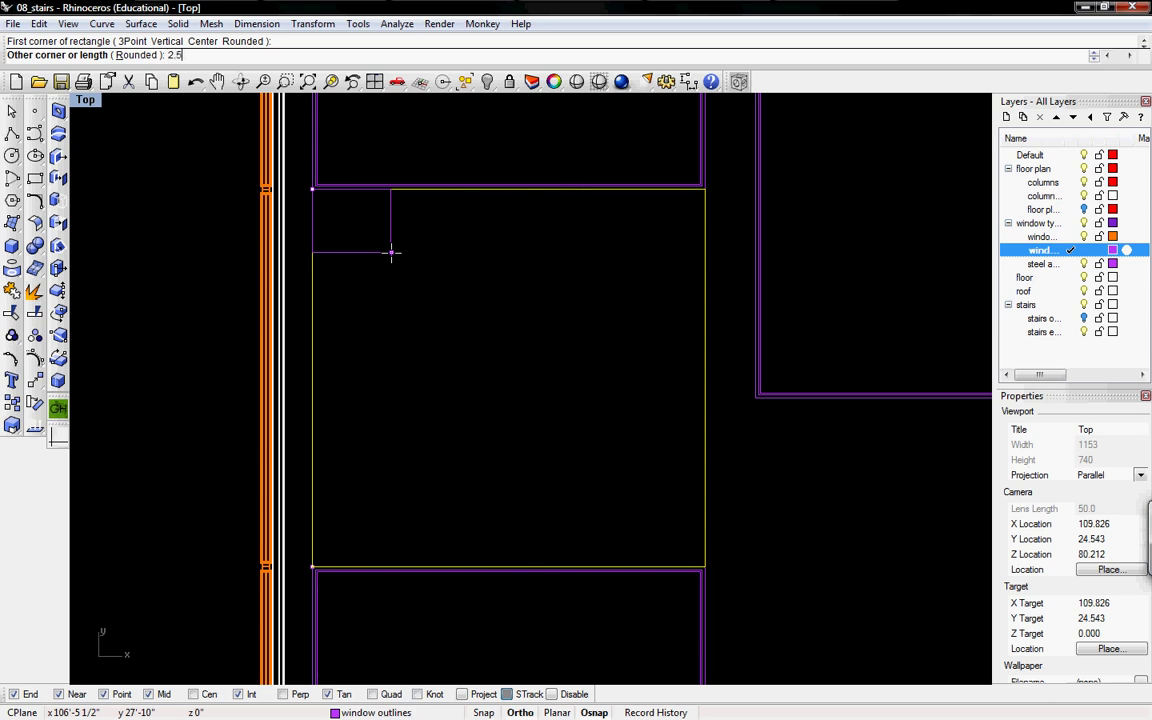
pyautogui.press('Return')
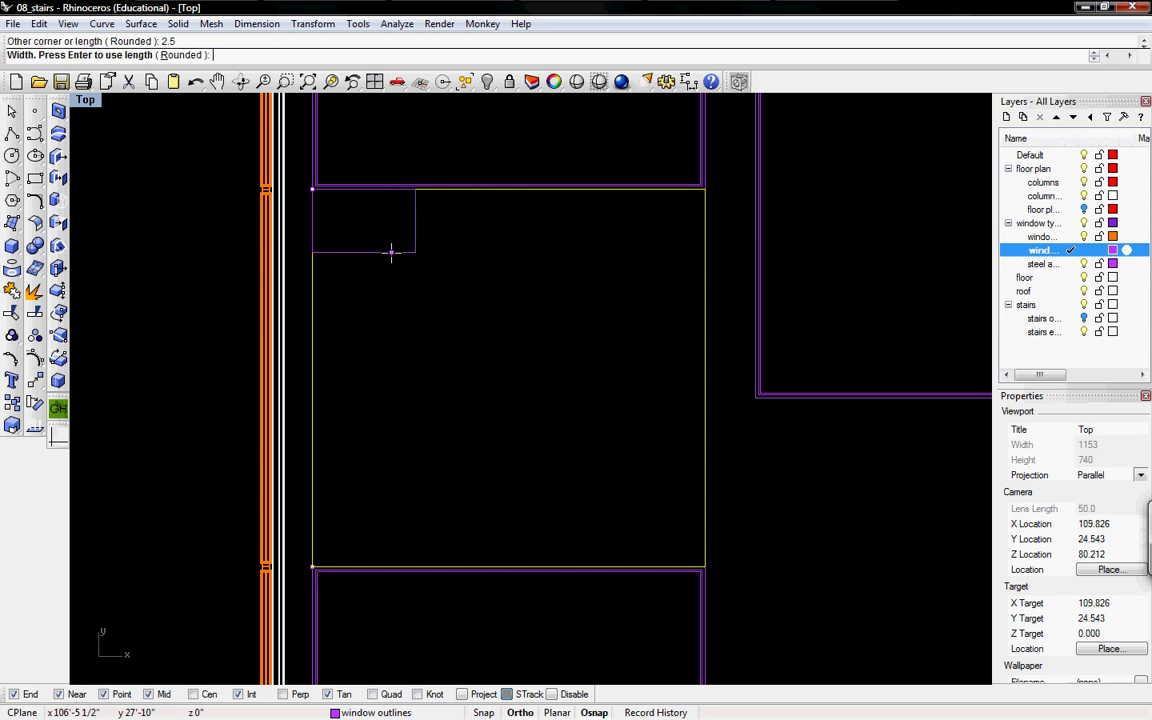
pyautogui.click(316, 378)
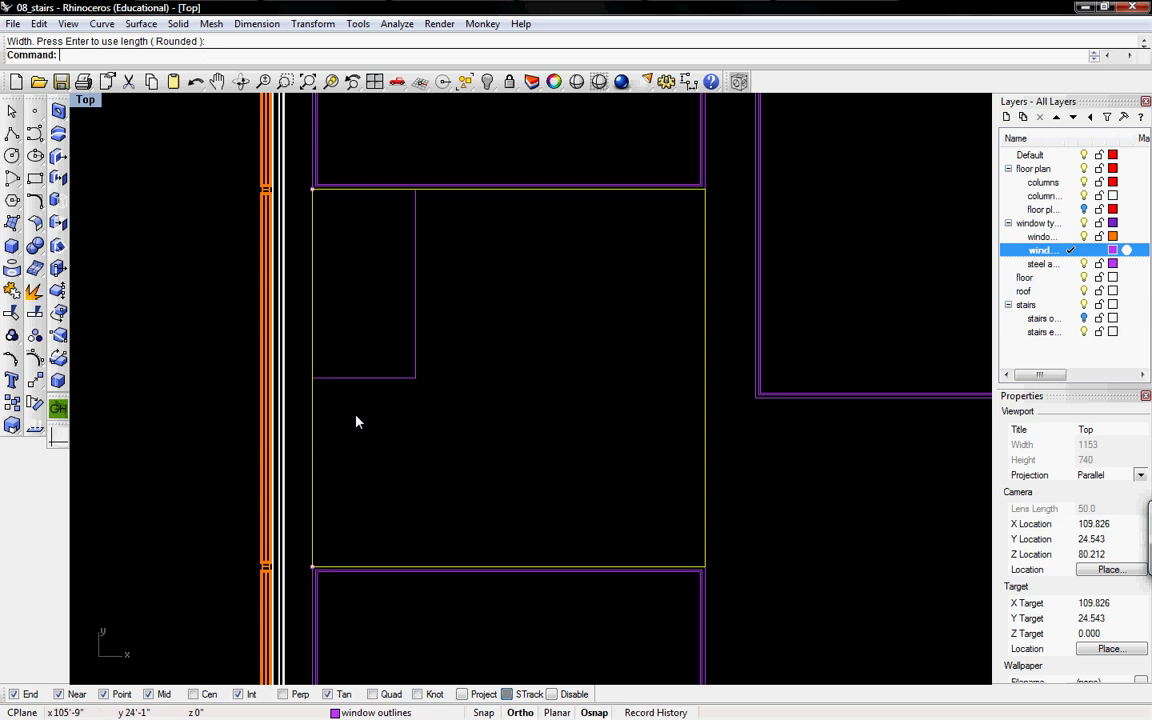
# Step: Draw a second rectangle of matching width directly below the first, reaching the middle panel's lower edge
pyautogui.moveTo(335, 422); pyautogui.dragTo(340, 384, button='right')
pyautogui.rightClick(328, 372)
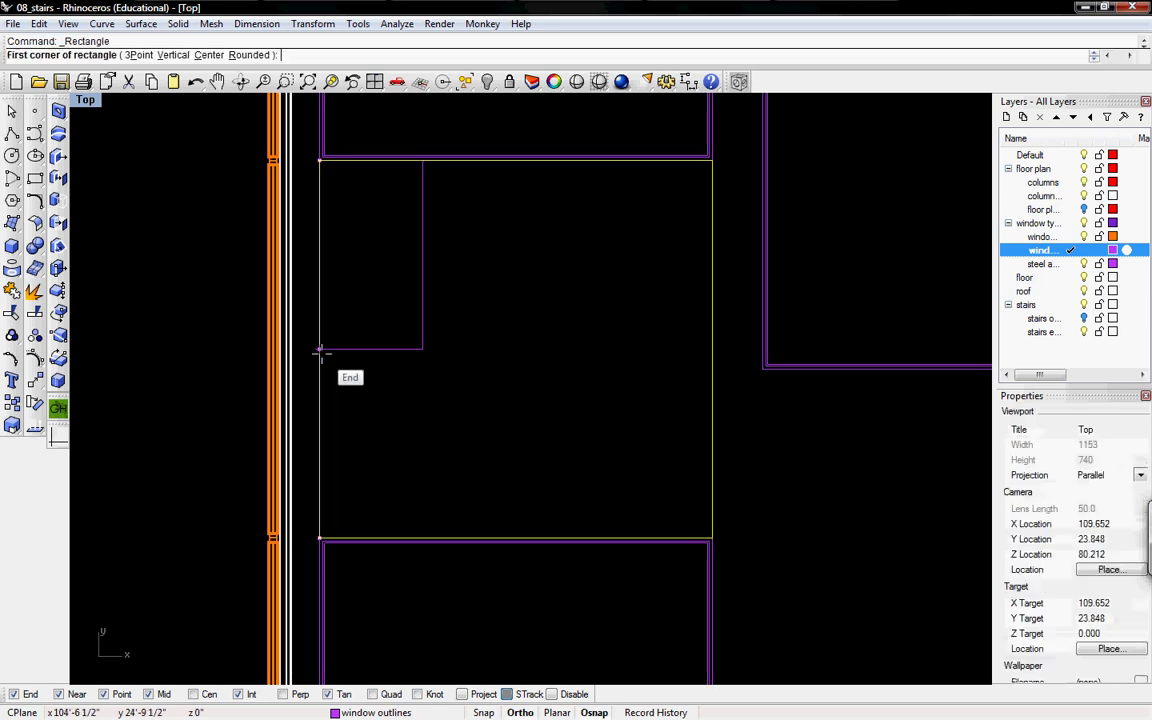
pyautogui.click(319, 349)
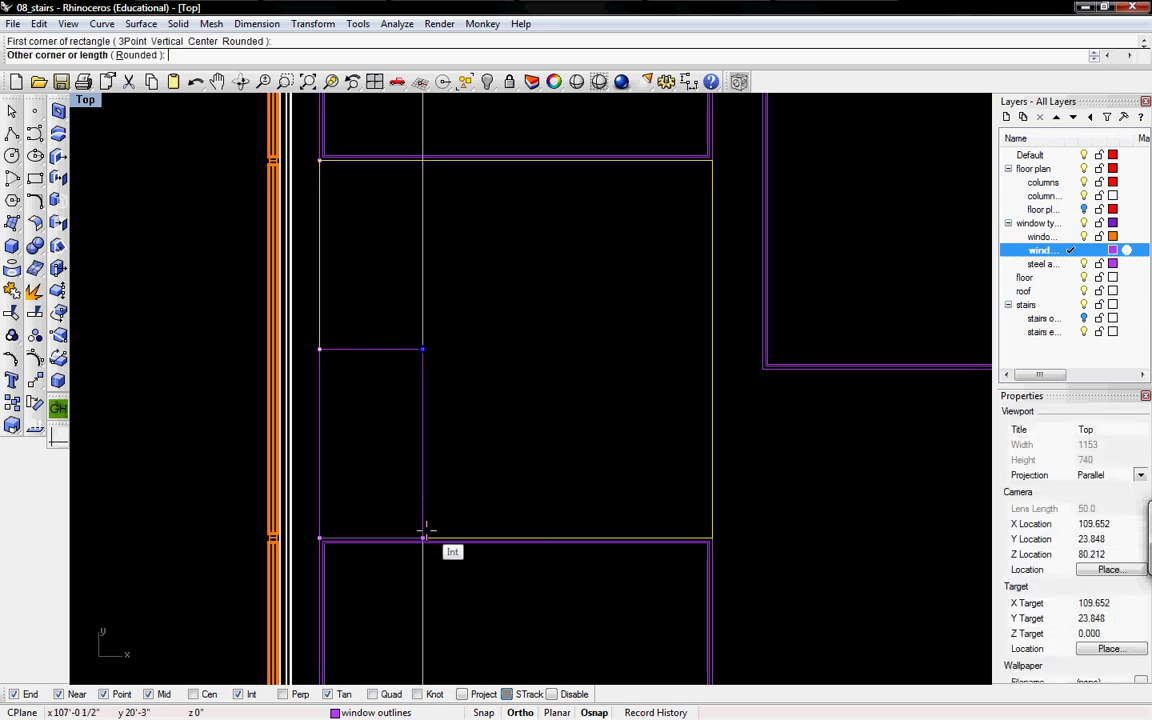
pyautogui.click(424, 535)
# Step: Draw a rectangle over the rest of the middle panel, from the first small rectangle's upper-right corner to the panel's lower-right corner
pyautogui.moveTo(429, 422); pyautogui.dragTo(511, 401, button='right')
pyautogui.scroll(3, 511, 401)
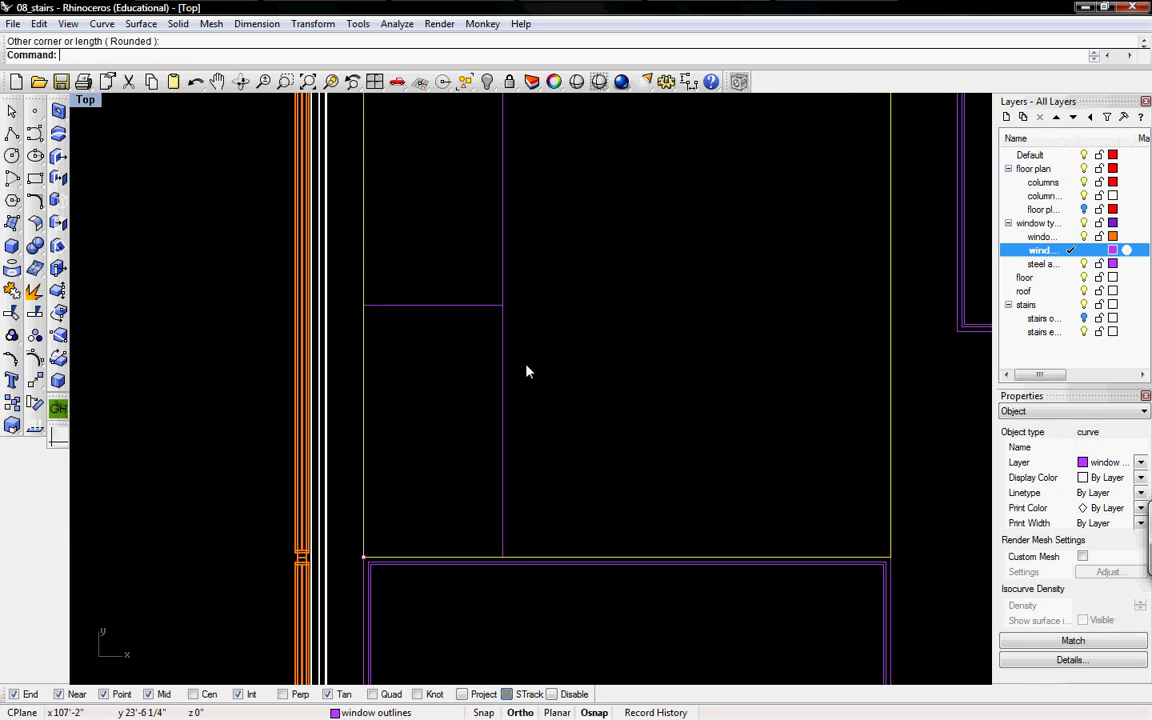
pyautogui.moveTo(477, 258); pyautogui.dragTo(383, 366, button='right')
pyautogui.click(420, 302)
pyautogui.click(412, 303)
pyautogui.click(411, 432)
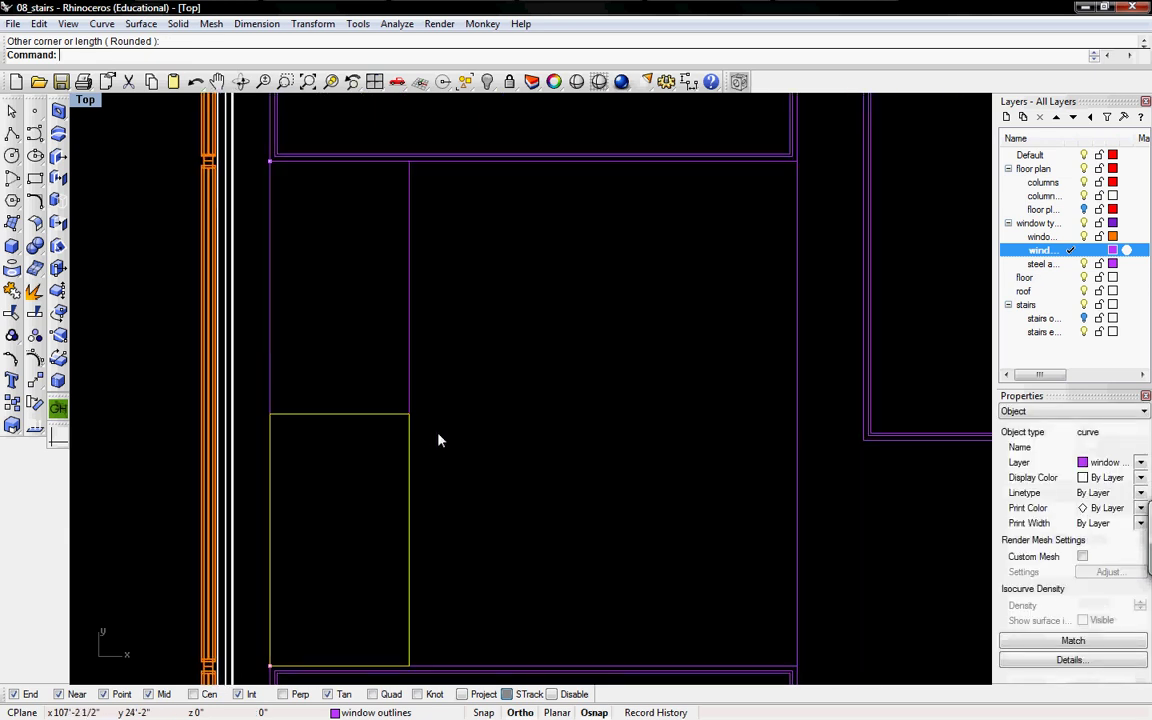
pyautogui.moveTo(501, 404); pyautogui.dragTo(459, 374, button='right')
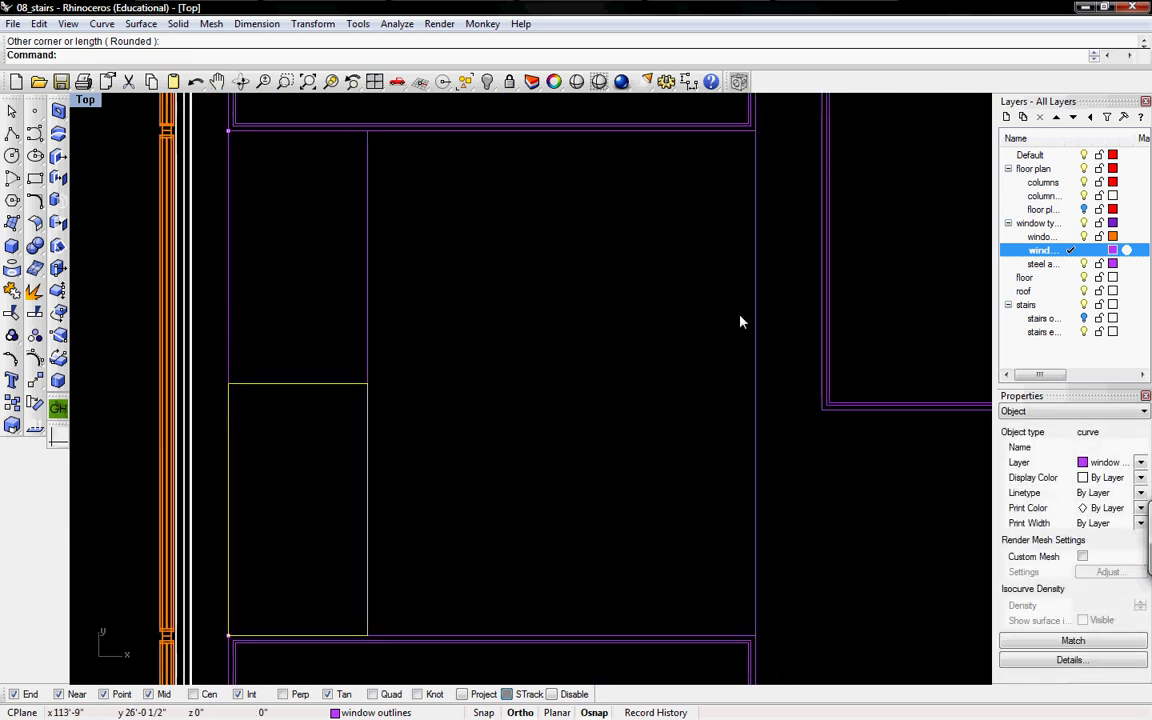
pyautogui.click(42, 148)
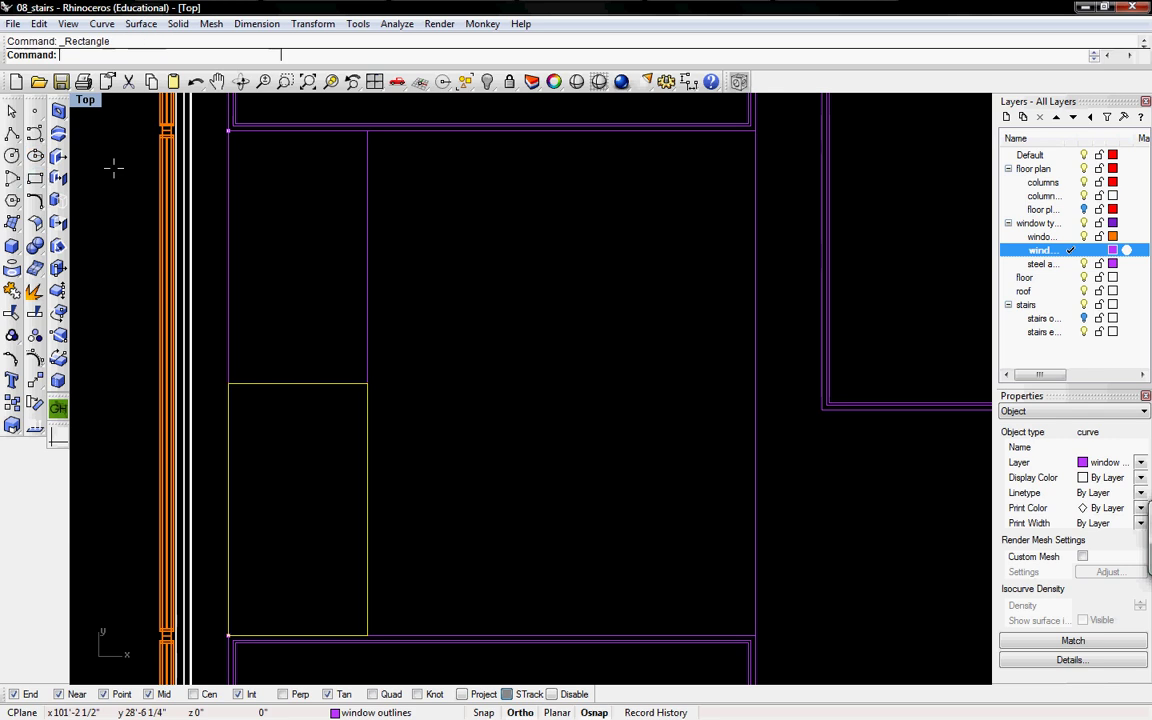
pyautogui.click(366, 130)
pyautogui.click(753, 628)
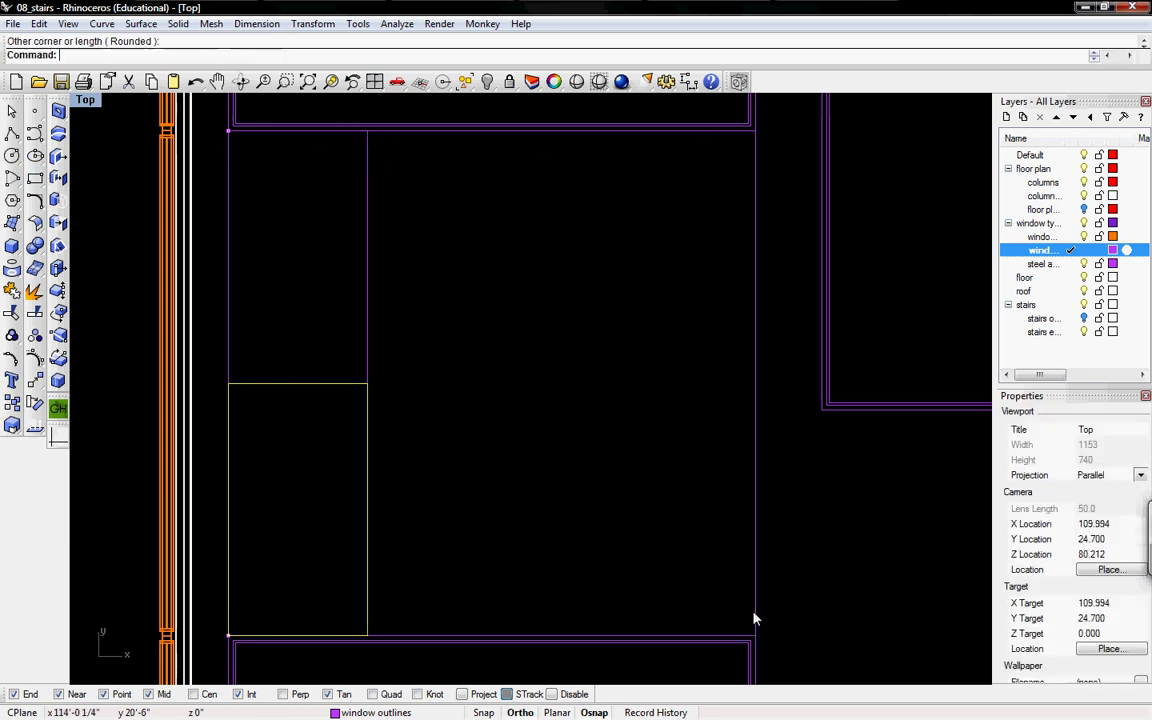
# Step: Delete the middle window panel's original outer outline, keeping the three rectangles drawn inside it
pyautogui.click(760, 575)
pyautogui.click(803, 618)
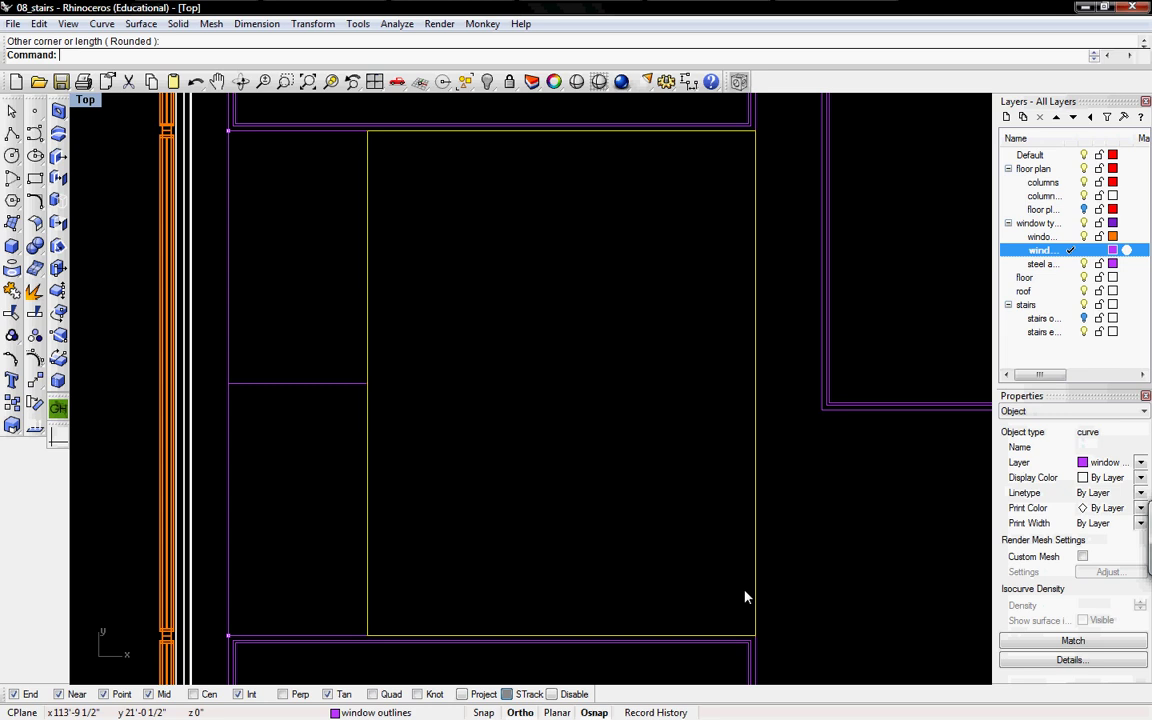
pyautogui.click(757, 592)
pyautogui.click(792, 629)
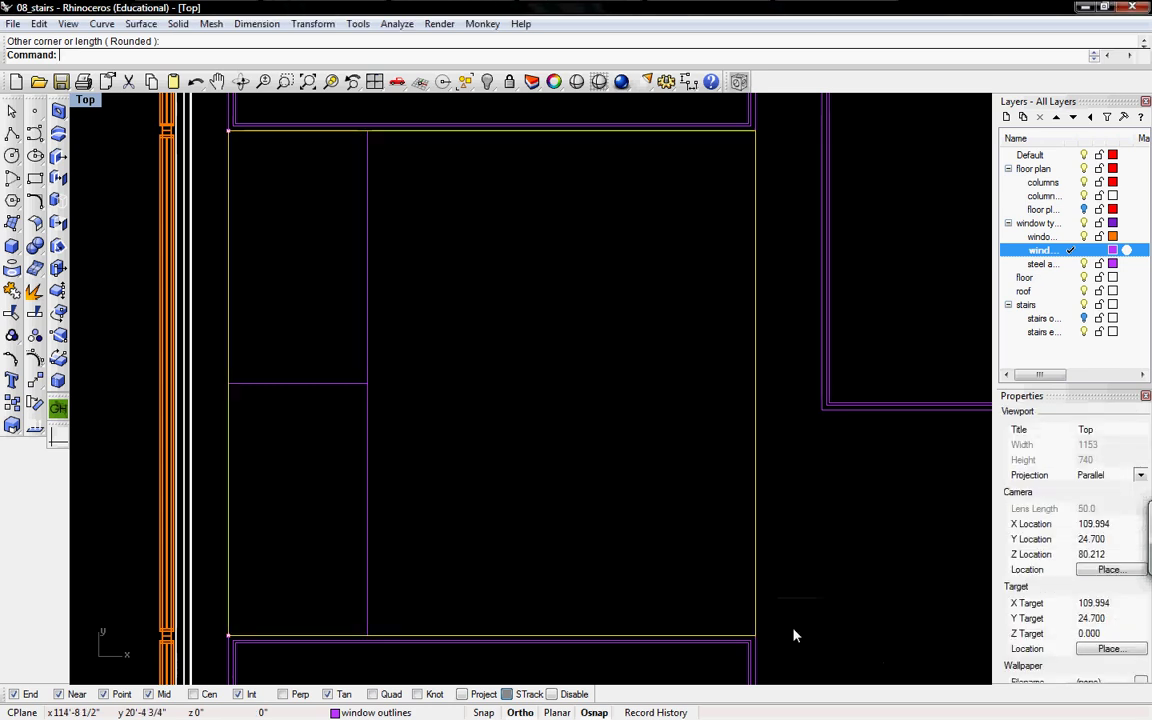
pyautogui.press('Delete')
# Step: Offset the middle panel's large rectangle inward by 1"
pyautogui.moveTo(484, 356); pyautogui.dragTo(426, 348, button='right')
pyautogui.click(698, 218)
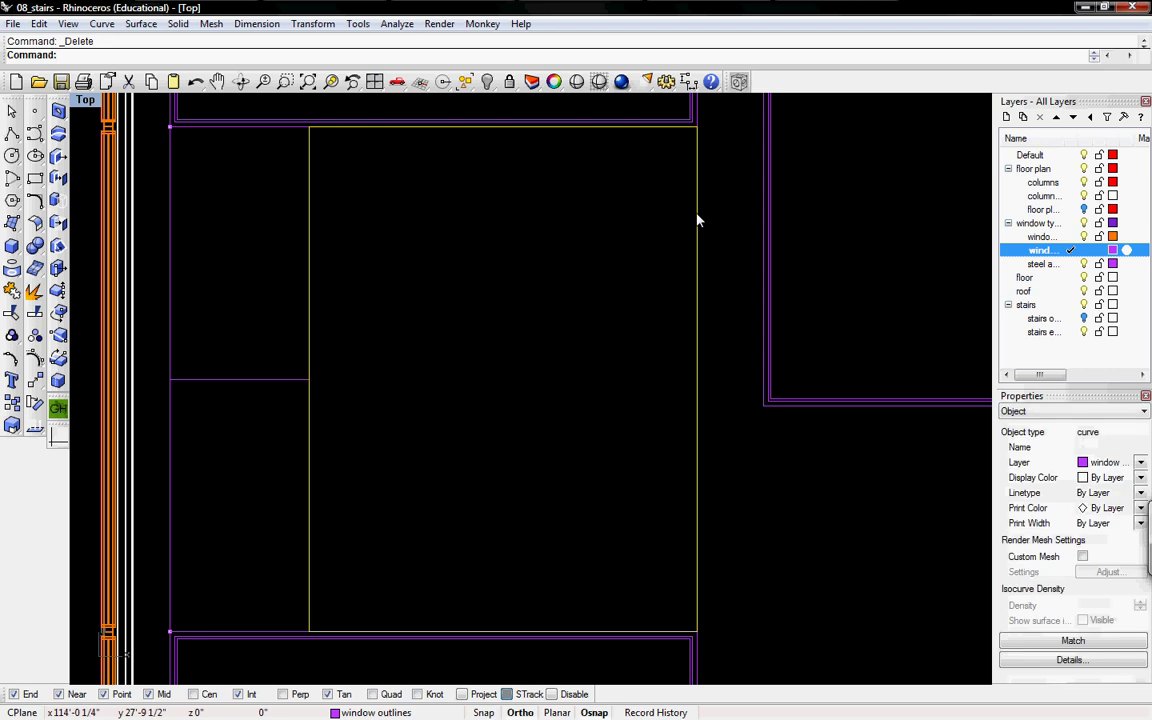
pyautogui.write('offset')
pyautogui.press('Return')
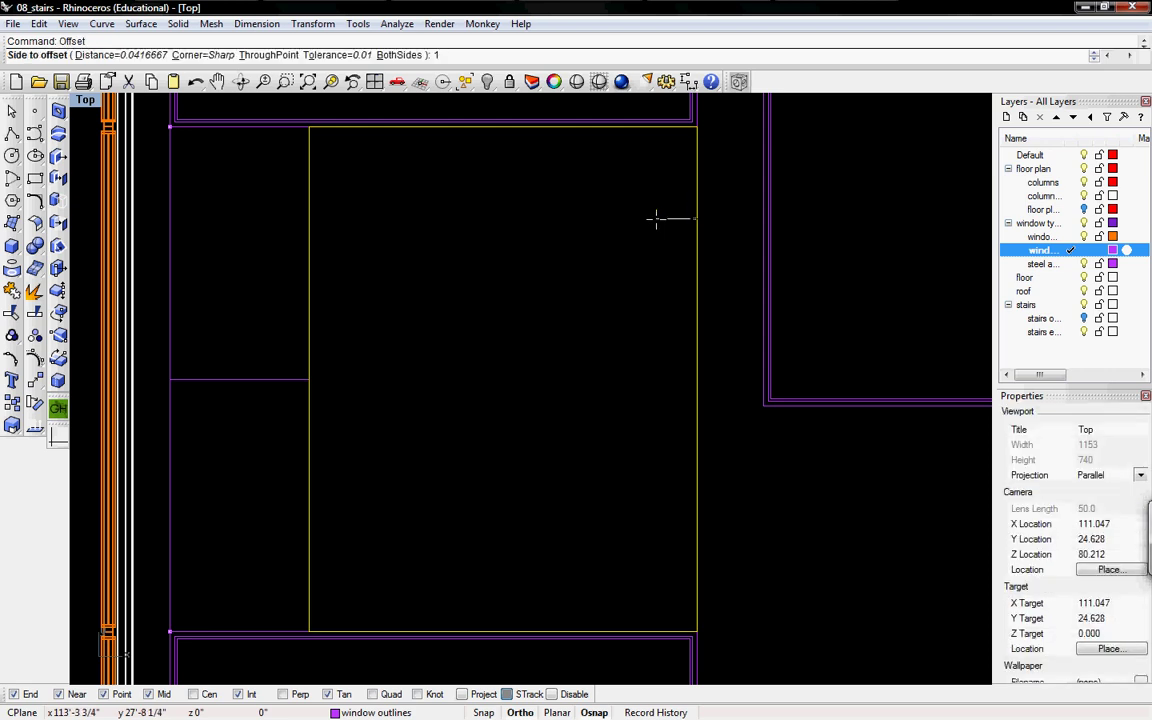
pyautogui.write('1"')
pyautogui.press('Return')
pyautogui.click(656, 218)
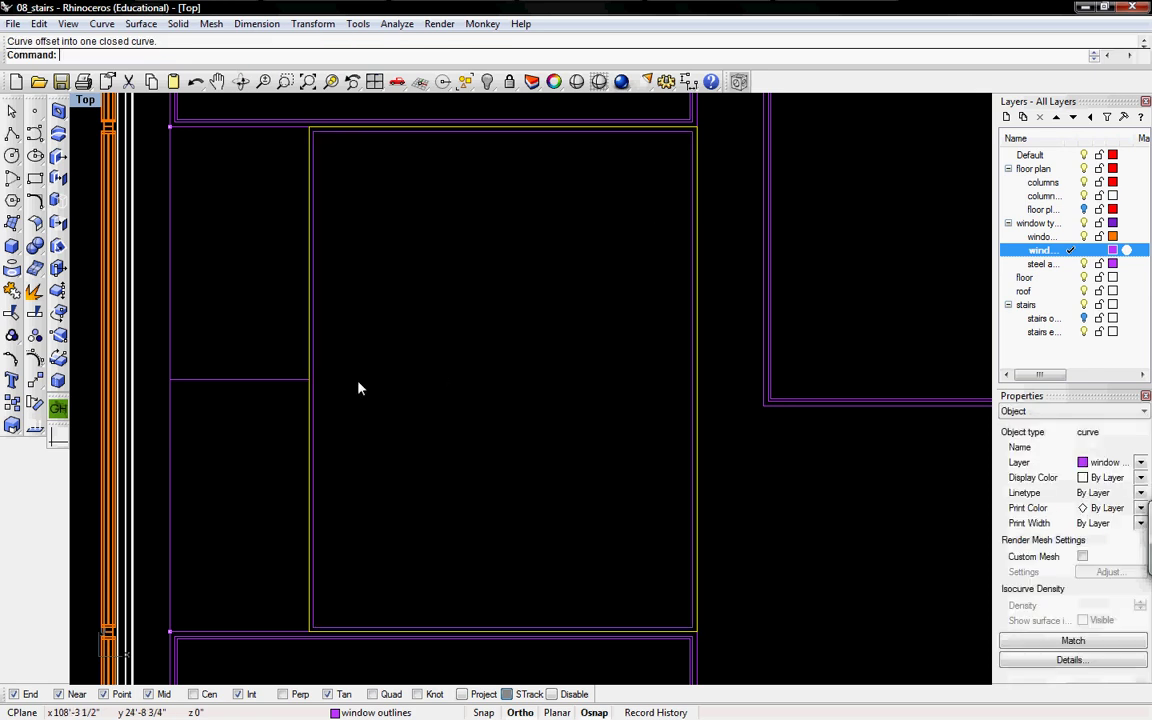
# Step: Offset the upper and lower small rectangles of the middle panel inward by 1"
pyautogui.click(184, 325)
pyautogui.press('Return')
pyautogui.click(183, 320)
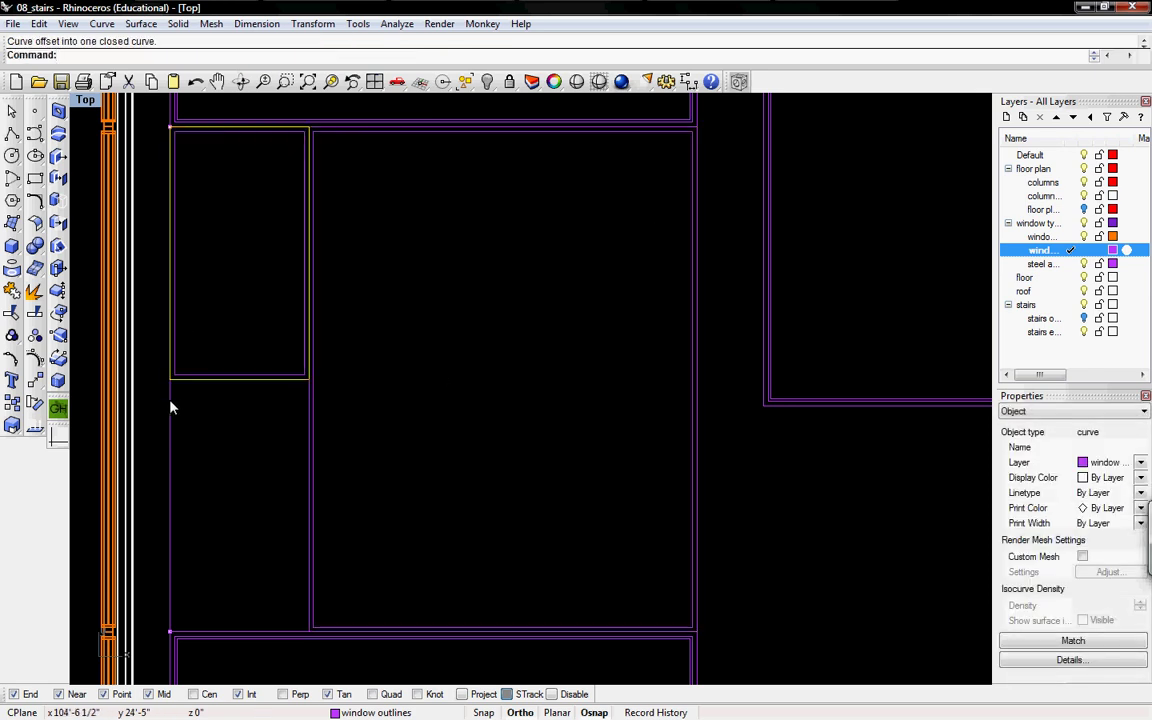
pyautogui.click(170, 402)
pyautogui.press('Return')
pyautogui.click(186, 400)
# Step: Offset the upper small rectangle's inner curve inward by a further .5"
pyautogui.click(177, 355)
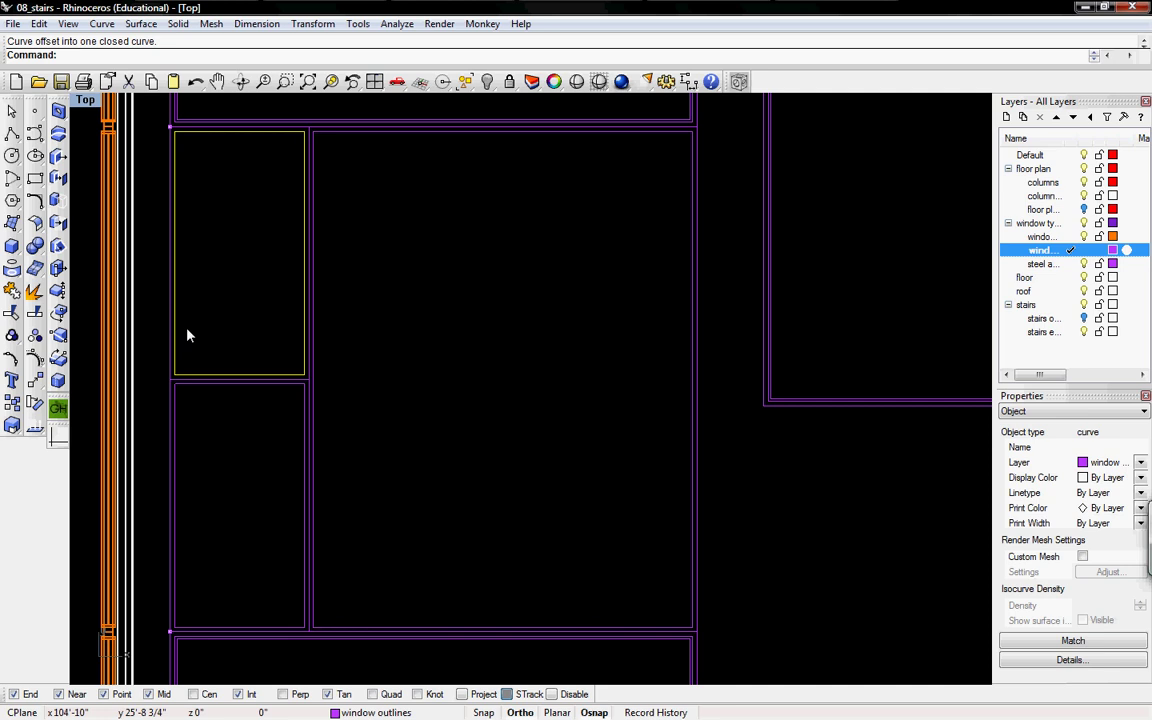
pyautogui.press('Return')
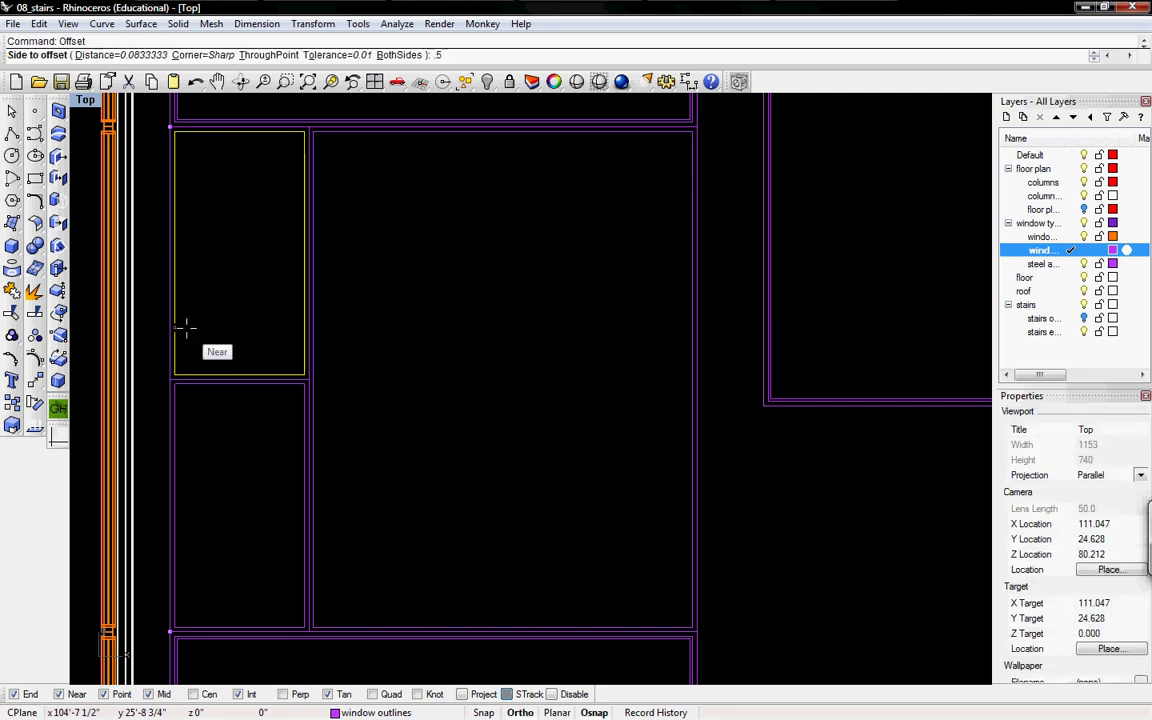
pyautogui.write('.5"')
pyautogui.press('Return')
pyautogui.click(186, 330)
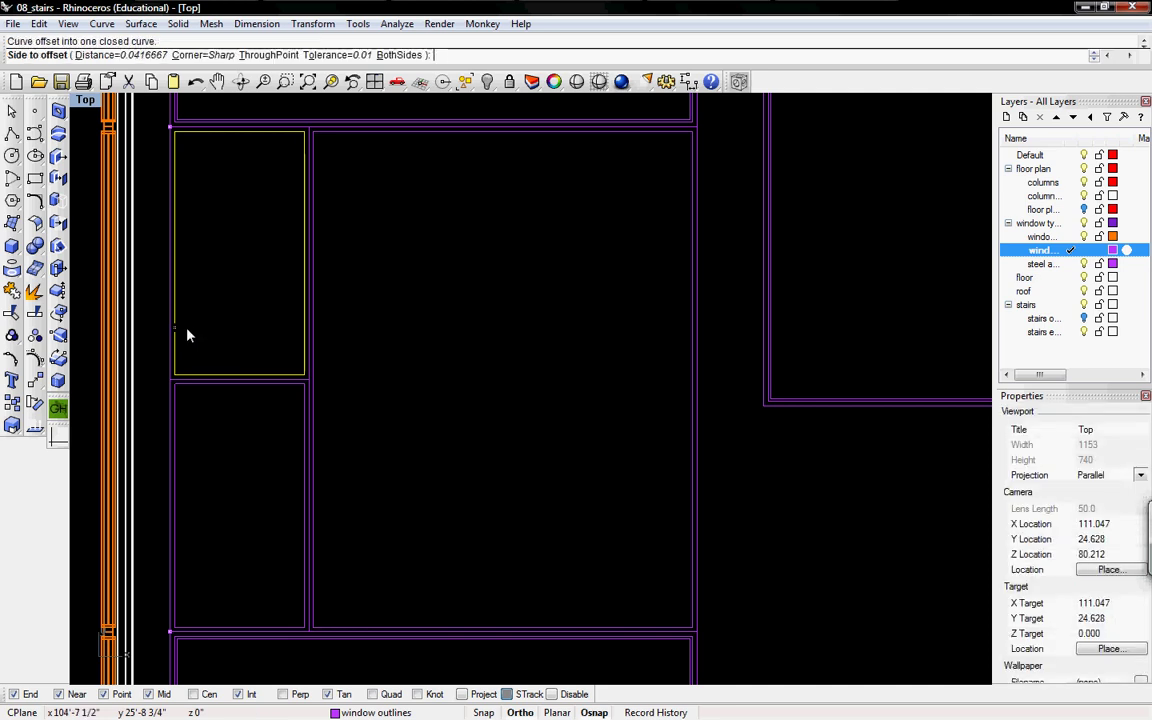
# Step: Offset the inner curves of the lower small rectangle and the large rectangle inward by the same .5"
pyautogui.click(174, 415)
pyautogui.press('Return')
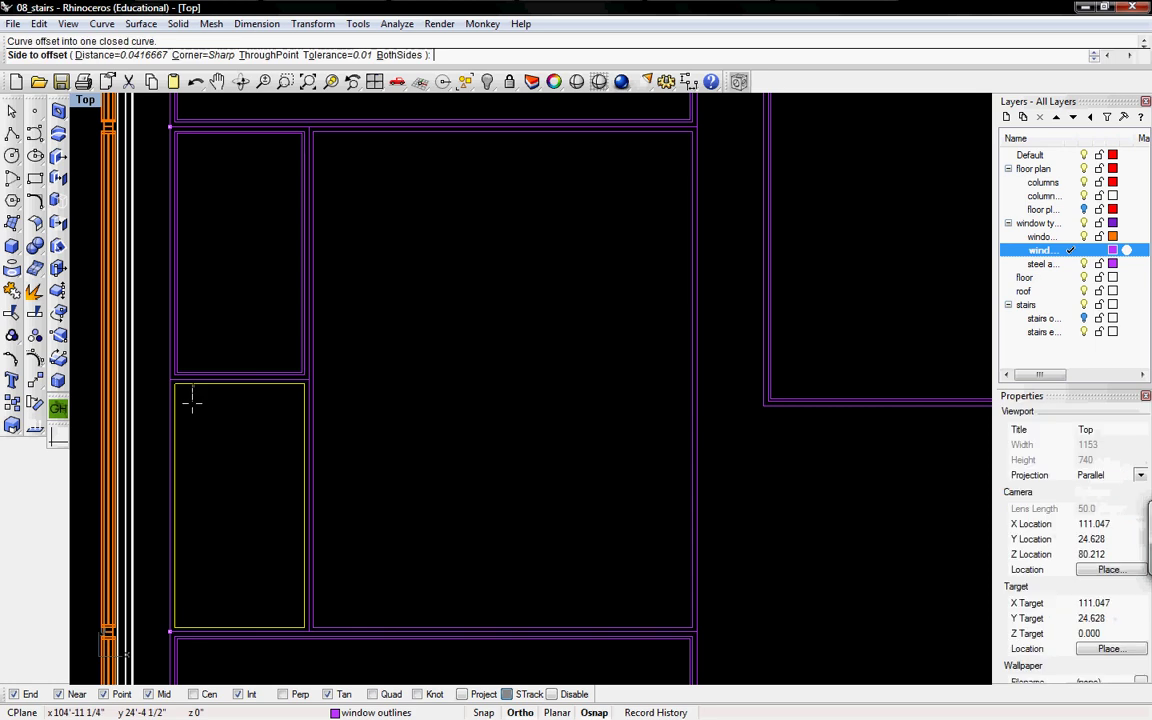
pyautogui.click(190, 400)
pyautogui.click(314, 342)
pyautogui.press('Return')
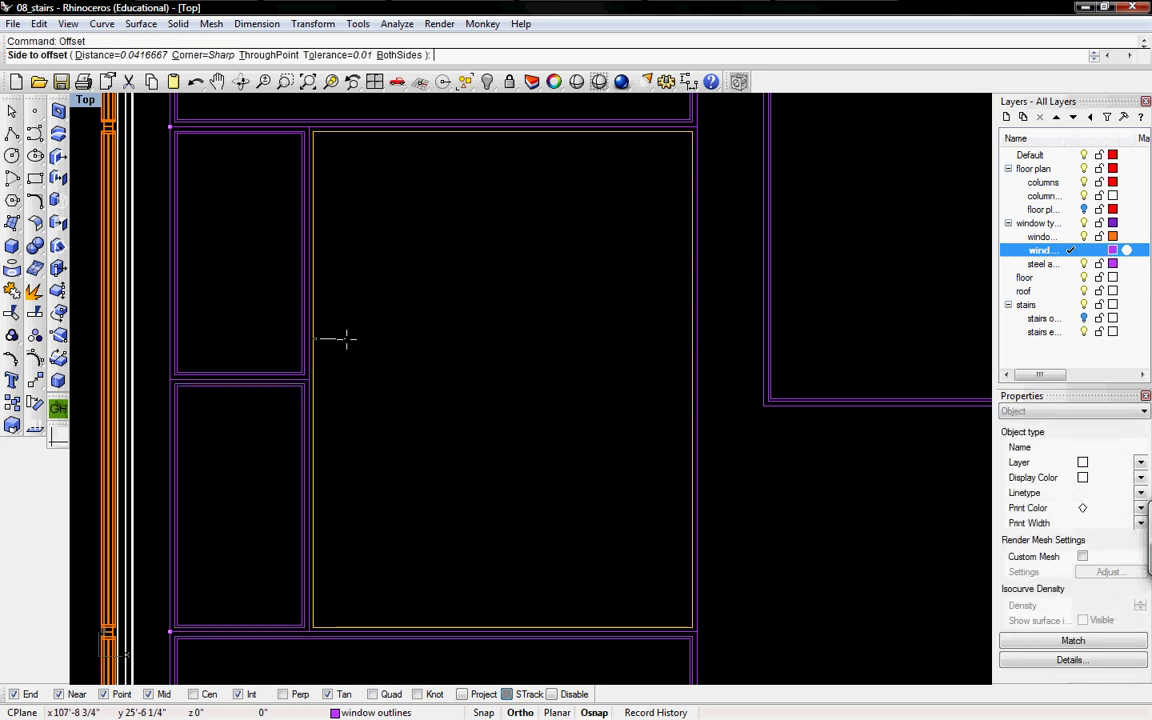
pyautogui.click(334, 322)
pyautogui.click(386, 287)
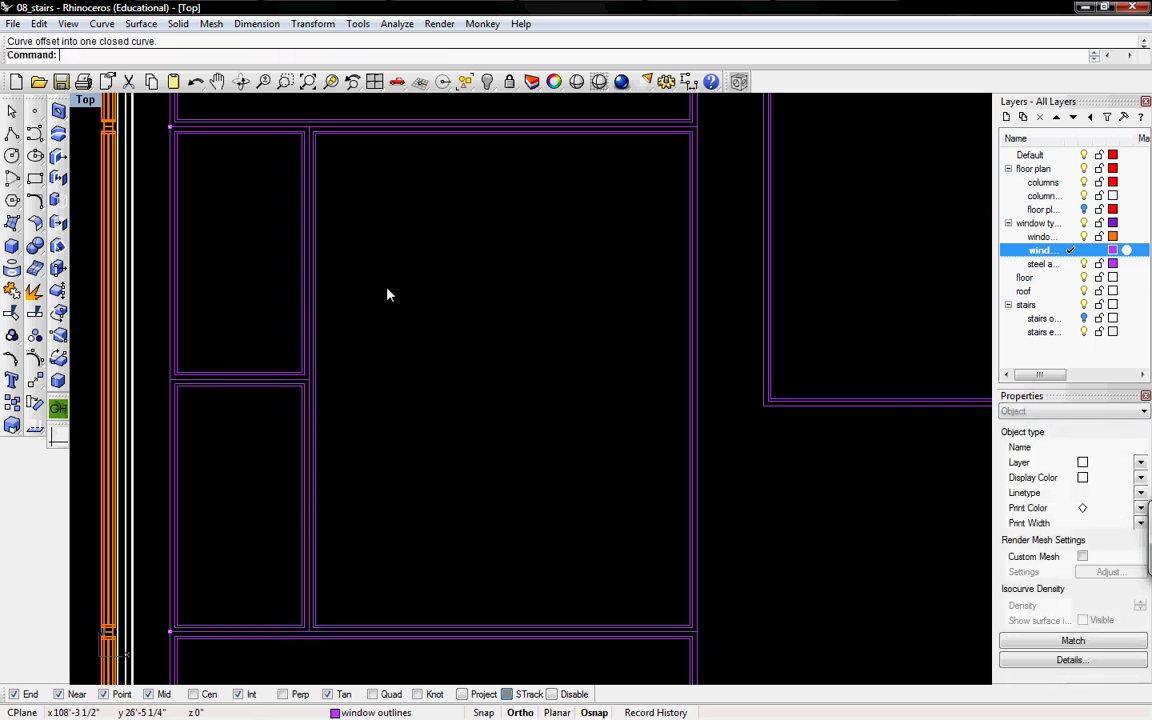
# Step: Extrude the outer rectangle and its 1" offset curve in all three subdivisions together by 2" as capped solids
pyautogui.click(699, 240)
pyautogui.keyDown('shift'); pyautogui.click(694, 237); pyautogui.keyUp('shift')
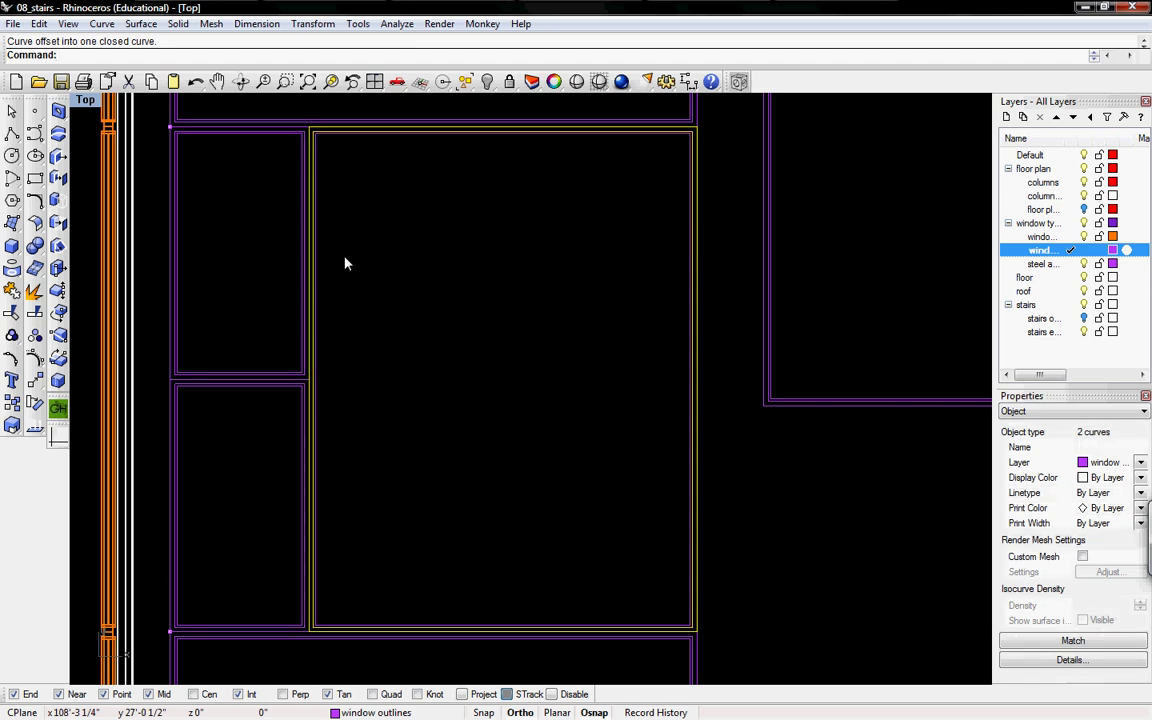
pyautogui.keyDown('shift'); pyautogui.click(171, 344); pyautogui.keyUp('shift')
pyautogui.keyDown('shift'); pyautogui.click(174, 344); pyautogui.keyUp('shift')
pyautogui.keyDown('shift'); pyautogui.click(170, 403); pyautogui.keyUp('shift')
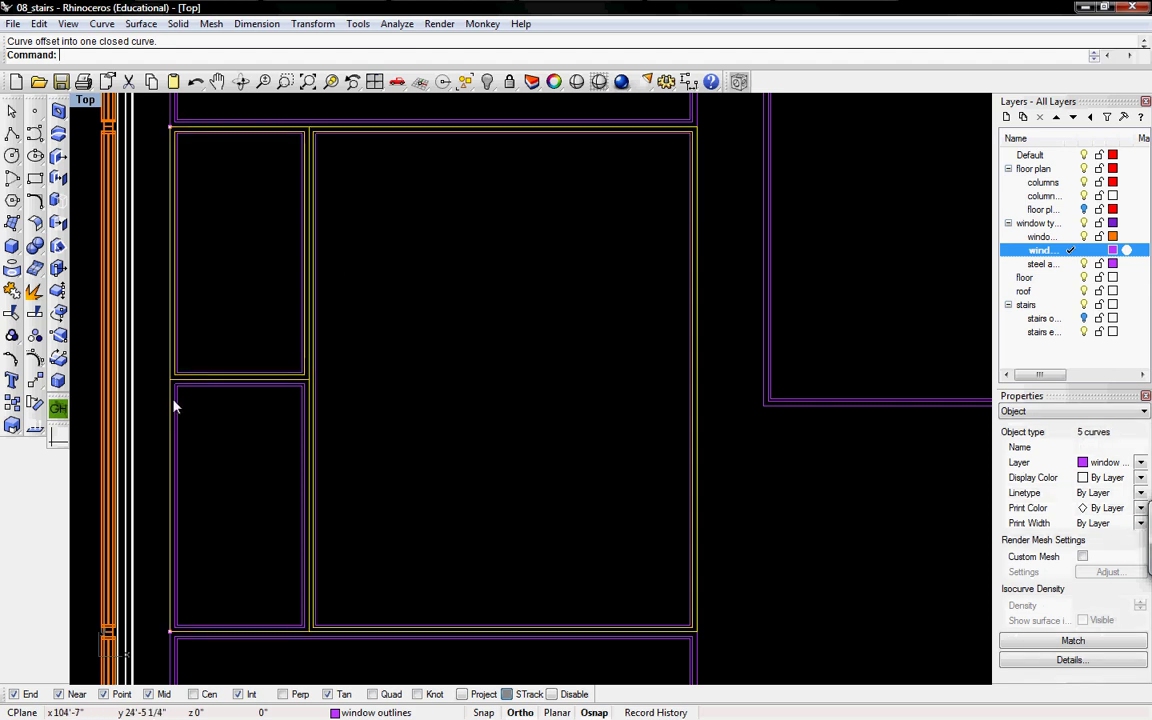
pyautogui.keyDown('shift'); pyautogui.click(174, 405); pyautogui.keyUp('shift')
pyautogui.write('ExtrudeCrv')
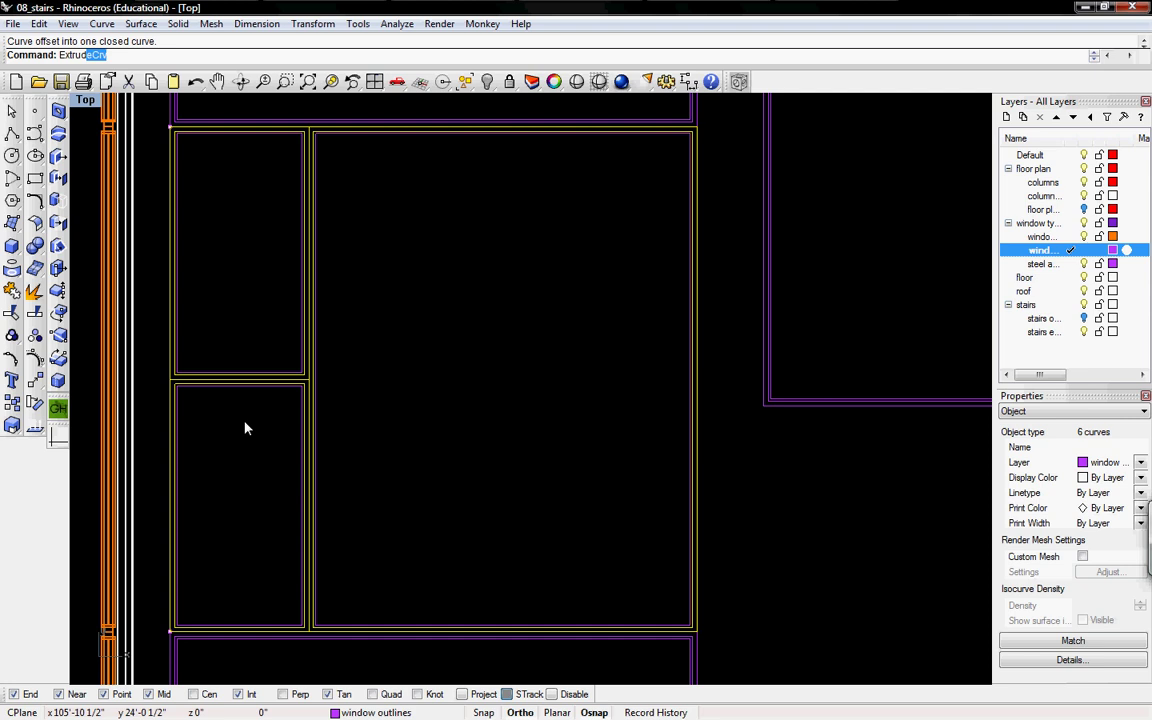
pyautogui.press('Return')
pyautogui.write("2'")
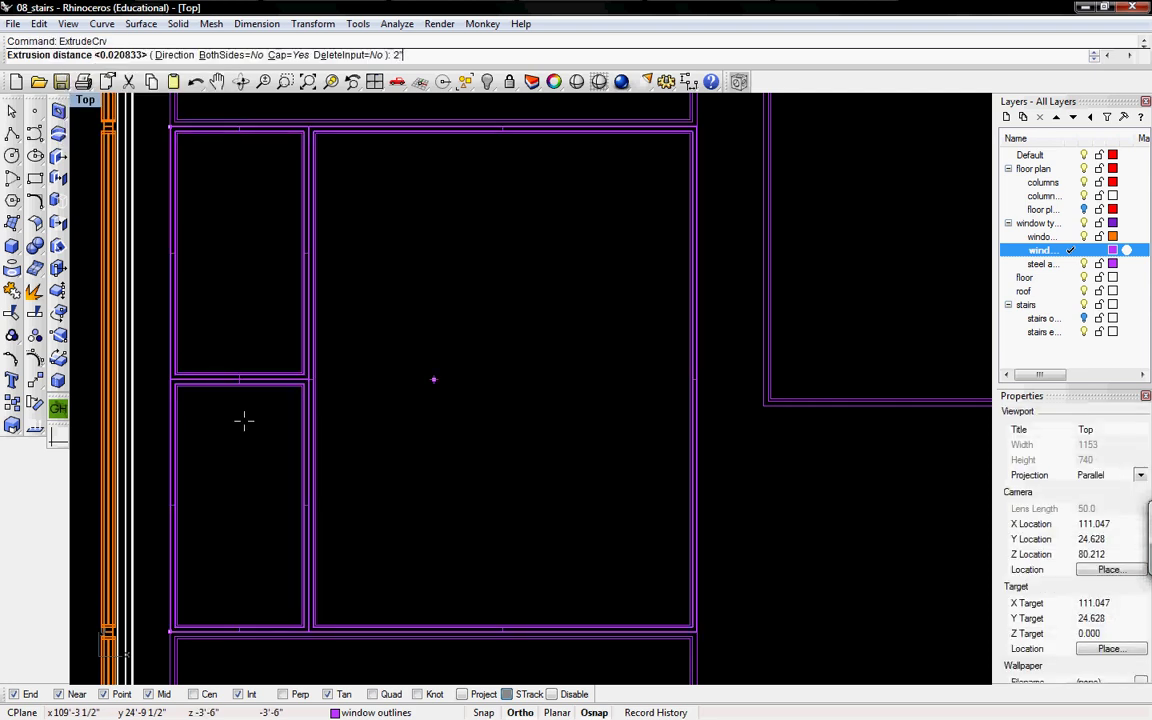
pyautogui.press('Return')
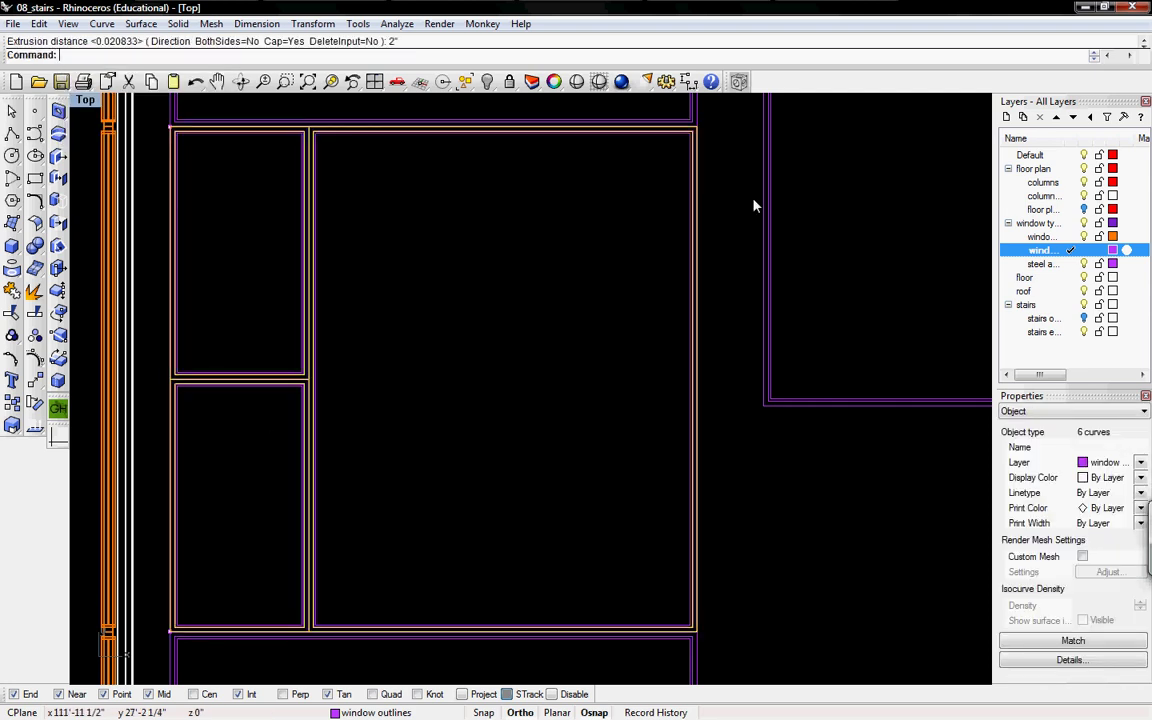
# Step: Make the window t1 extruded layer current and move the three extruded outer frames onto it
pyautogui.click(1057, 242)
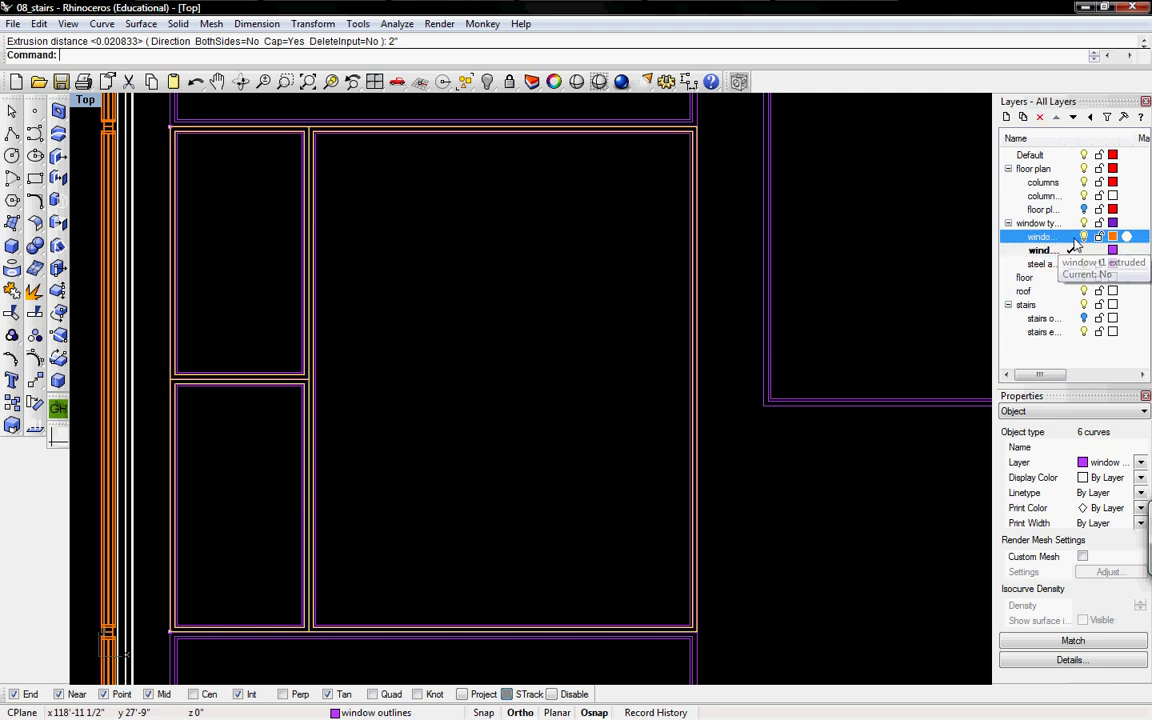
pyautogui.scroll(3, 208, 446)
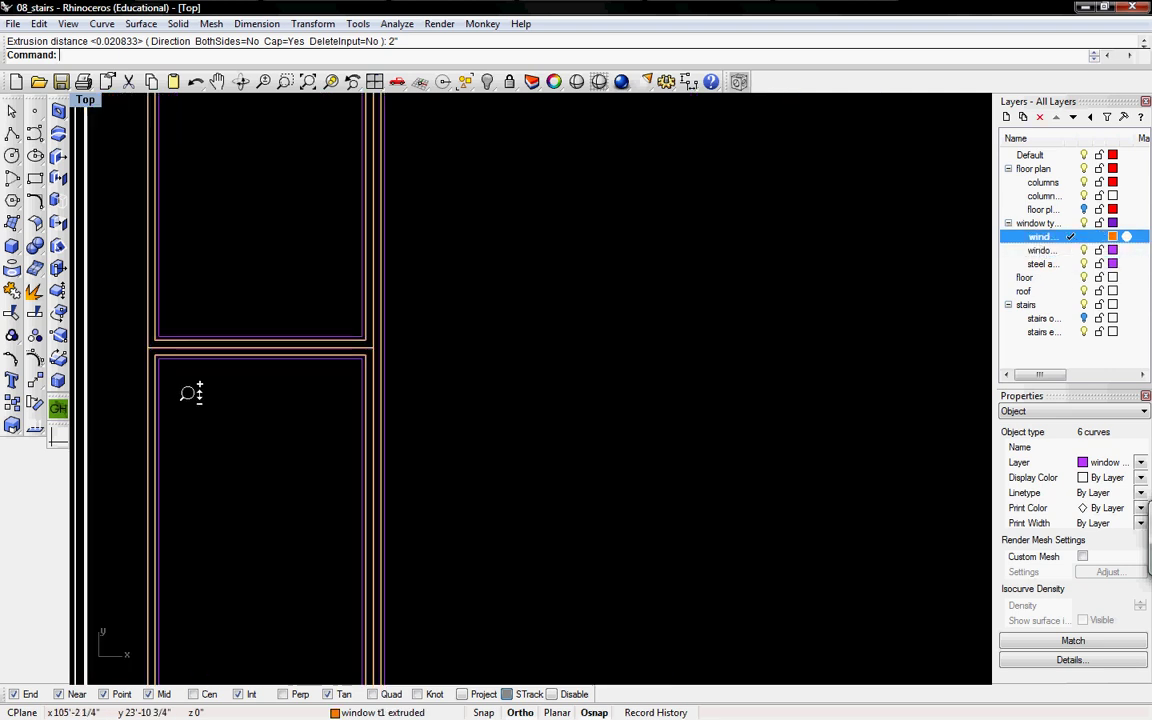
pyautogui.click(147, 350)
pyautogui.click(181, 402)
pyautogui.keyDown('shift'); pyautogui.click(148, 345); pyautogui.keyUp('shift')
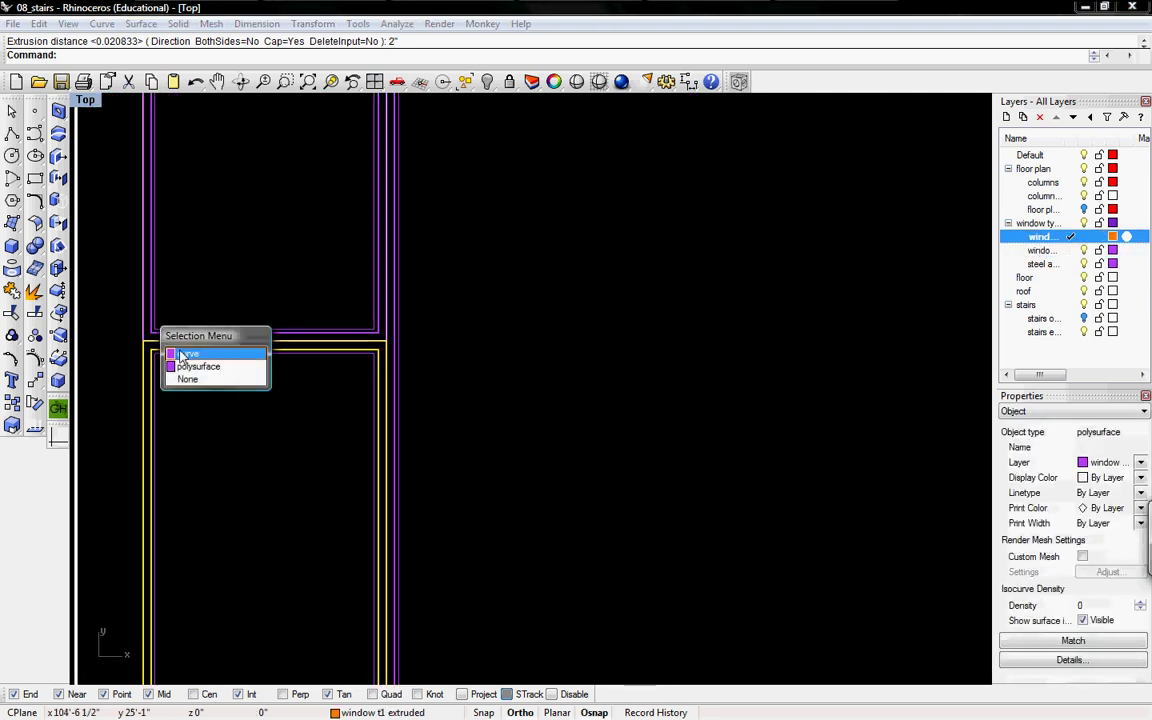
pyautogui.click(192, 364)
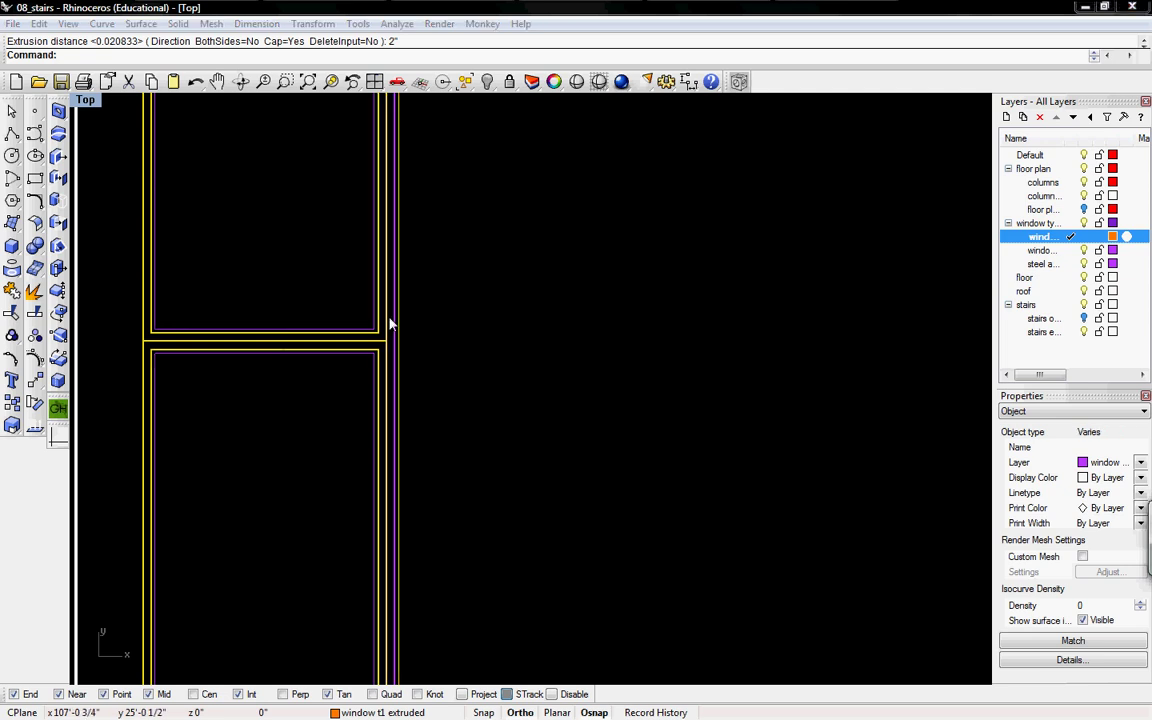
pyautogui.keyDown('shift'); pyautogui.click(394, 322); pyautogui.keyUp('shift')
pyautogui.click(422, 369)
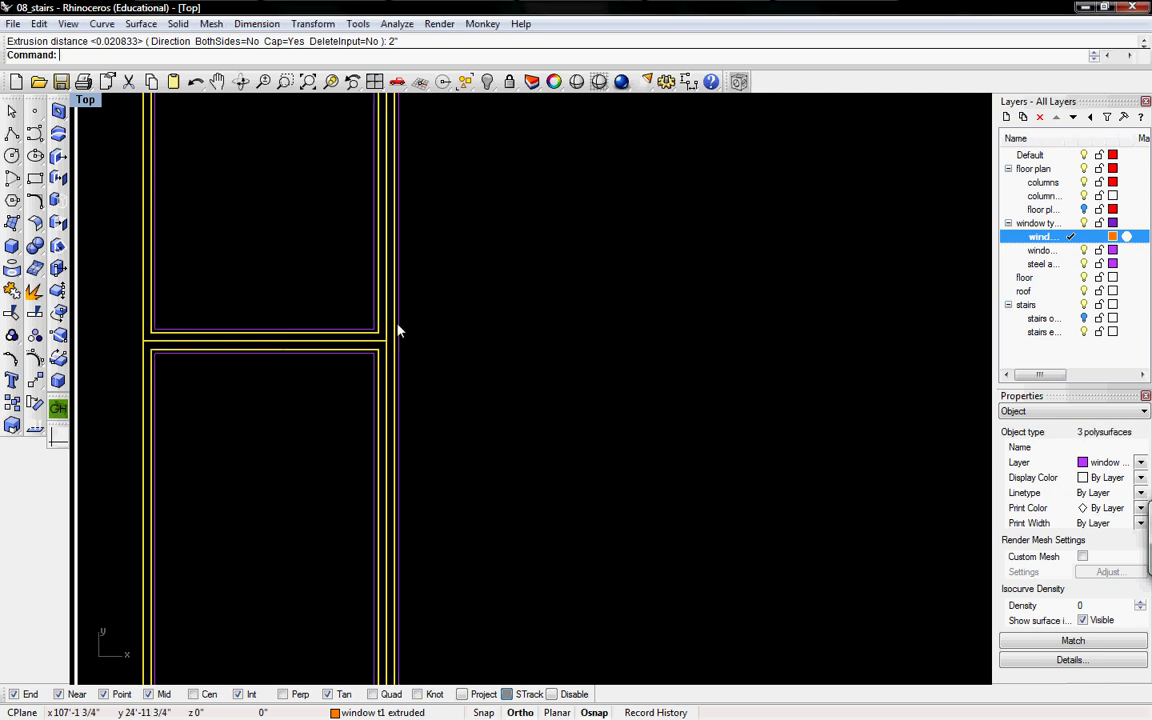
pyautogui.click(1103, 468)
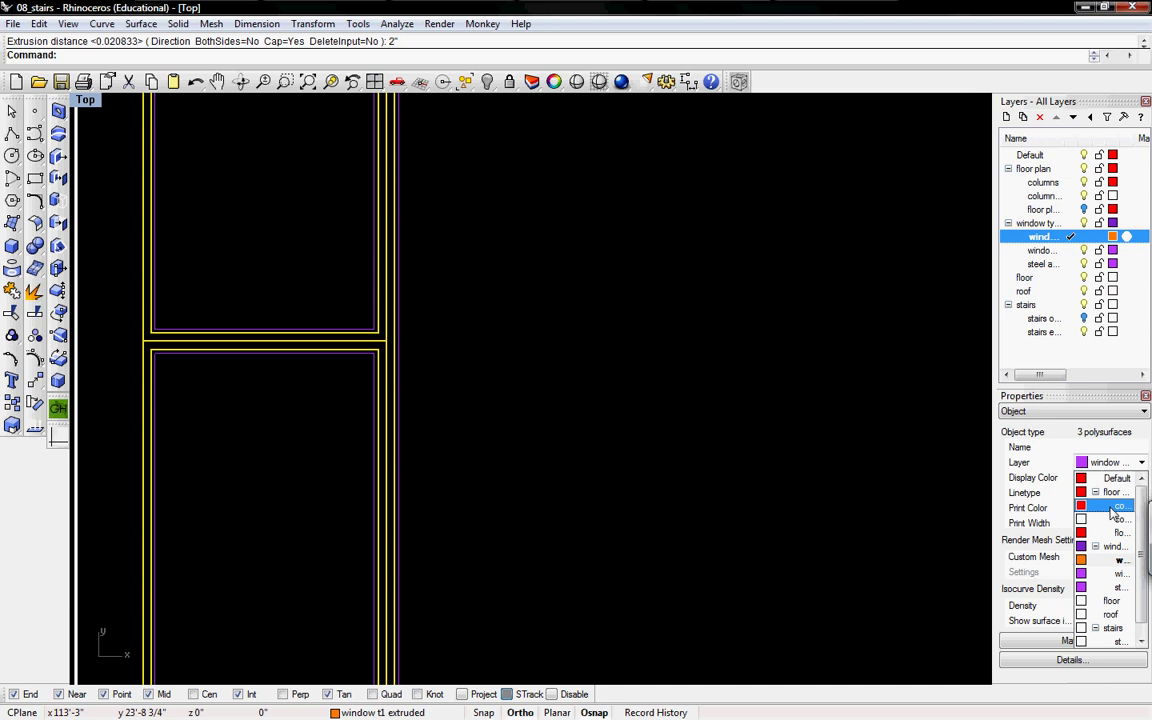
pyautogui.click(1095, 555)
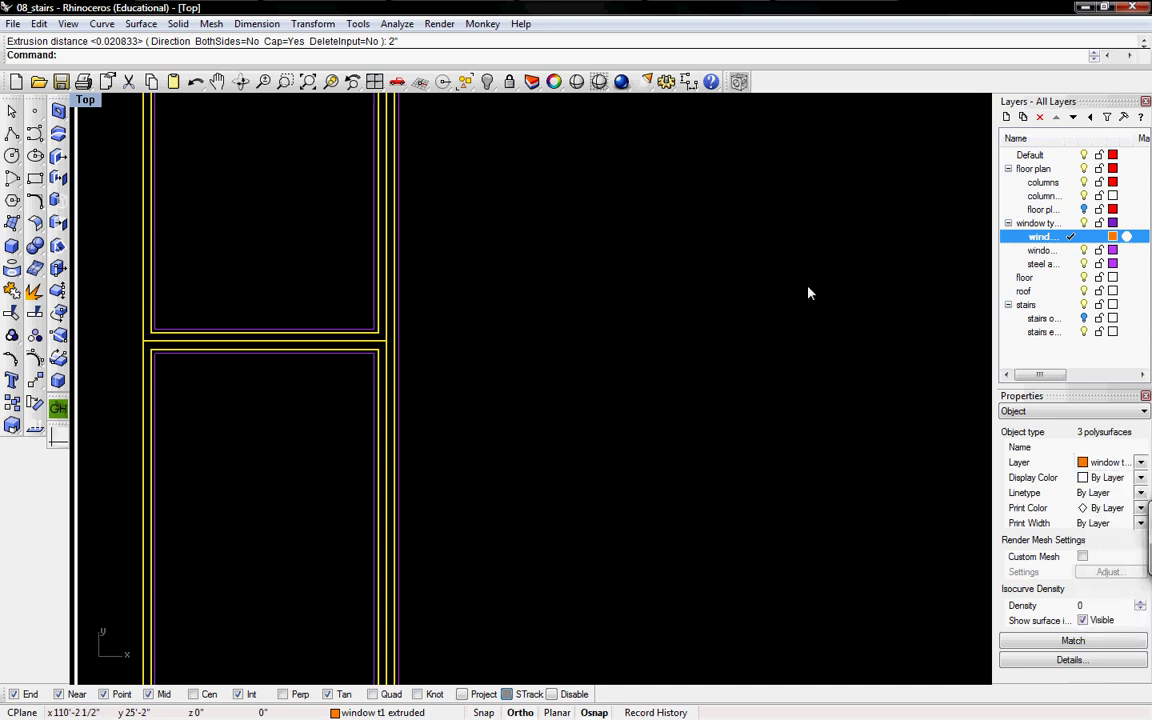
pyautogui.click(655, 319)
# Step: Extrude the two inner offset curves of all three subdivisions by 3" to form capped inner frames
pyautogui.keyDown('ctrl'); pyautogui.moveTo(427, 339); pyautogui.dragTo(429, 360, button='right'); pyautogui.keyUp('ctrl')
pyautogui.moveTo(523, 343); pyautogui.dragTo(475, 353, button='right')
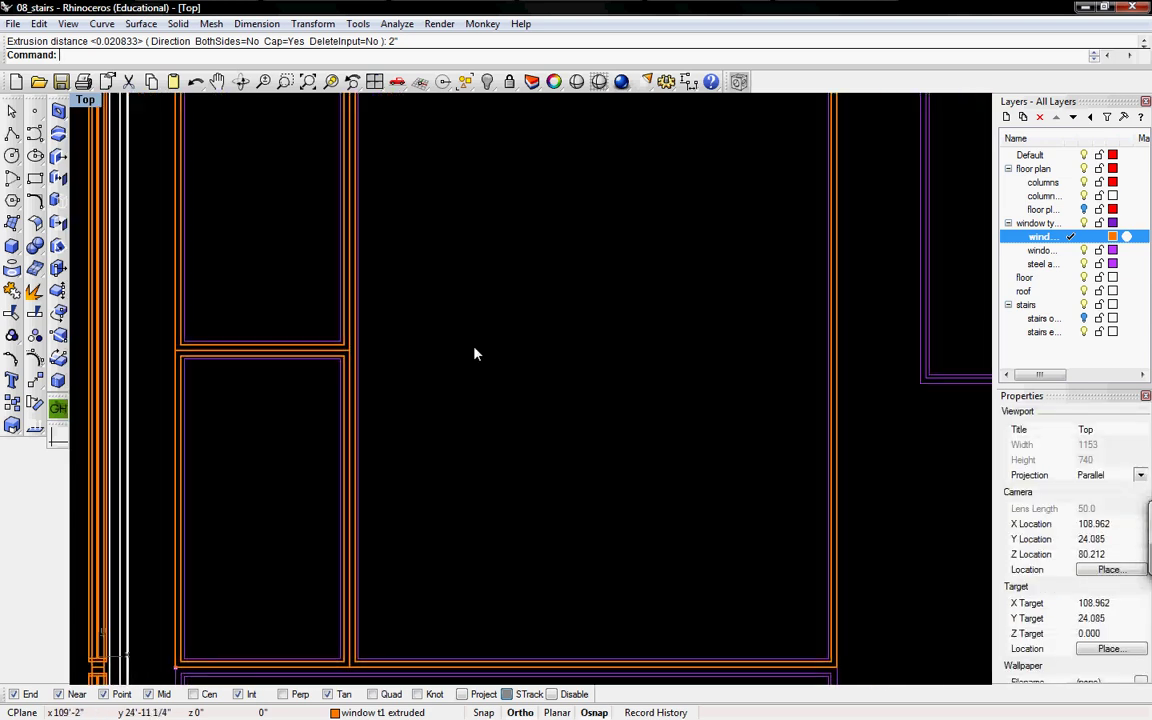
pyautogui.scroll(2, 272, 345)
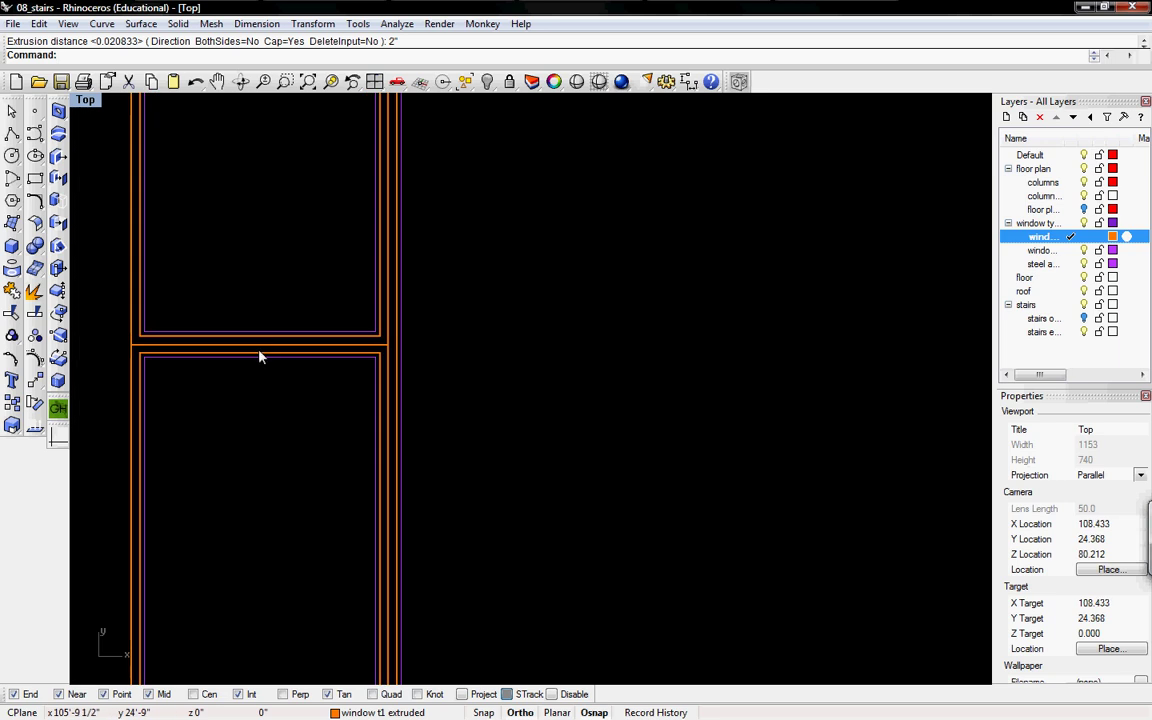
pyautogui.click(272, 358)
pyautogui.click(300, 391)
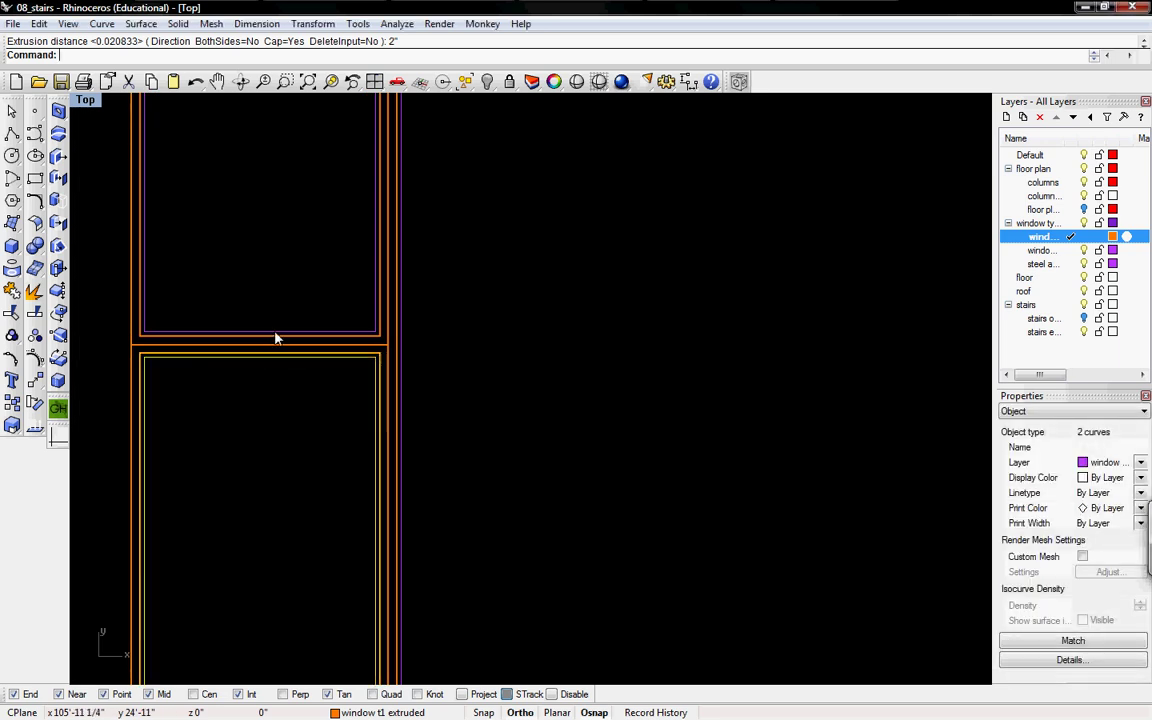
pyautogui.keyDown('shift'); pyautogui.click(296, 340); pyautogui.keyUp('shift')
pyautogui.click(318, 375)
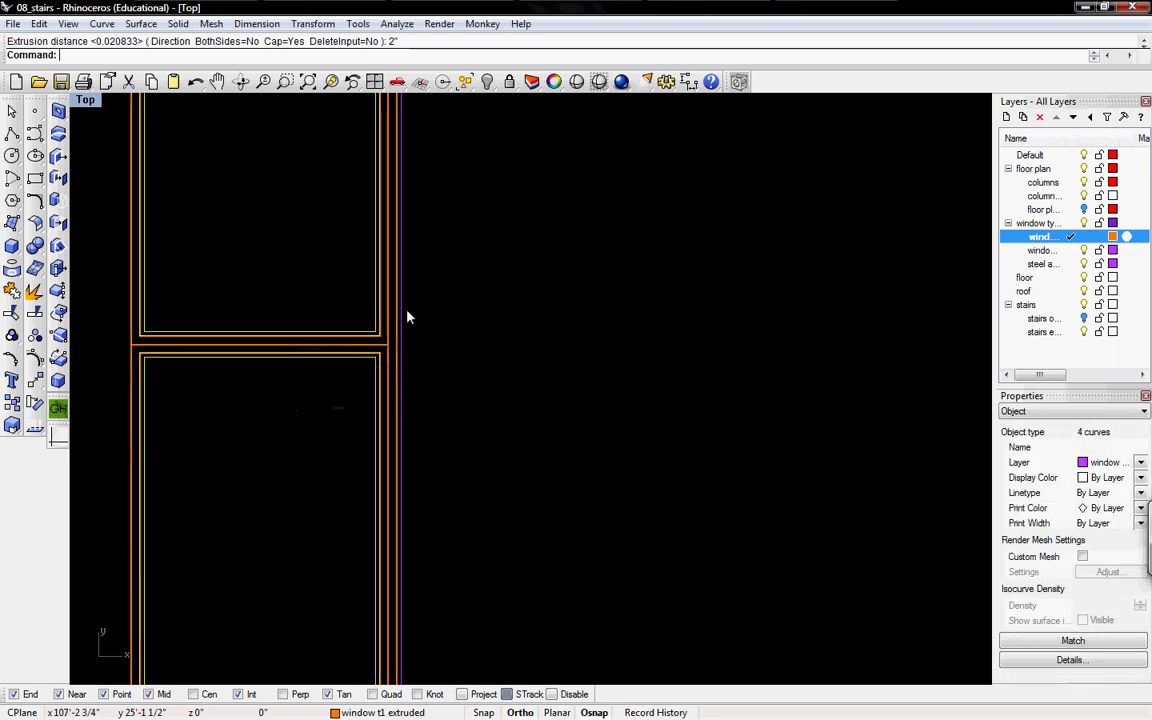
pyautogui.keyDown('shift'); pyautogui.click(407, 317); pyautogui.keyUp('shift')
pyautogui.click(422, 347)
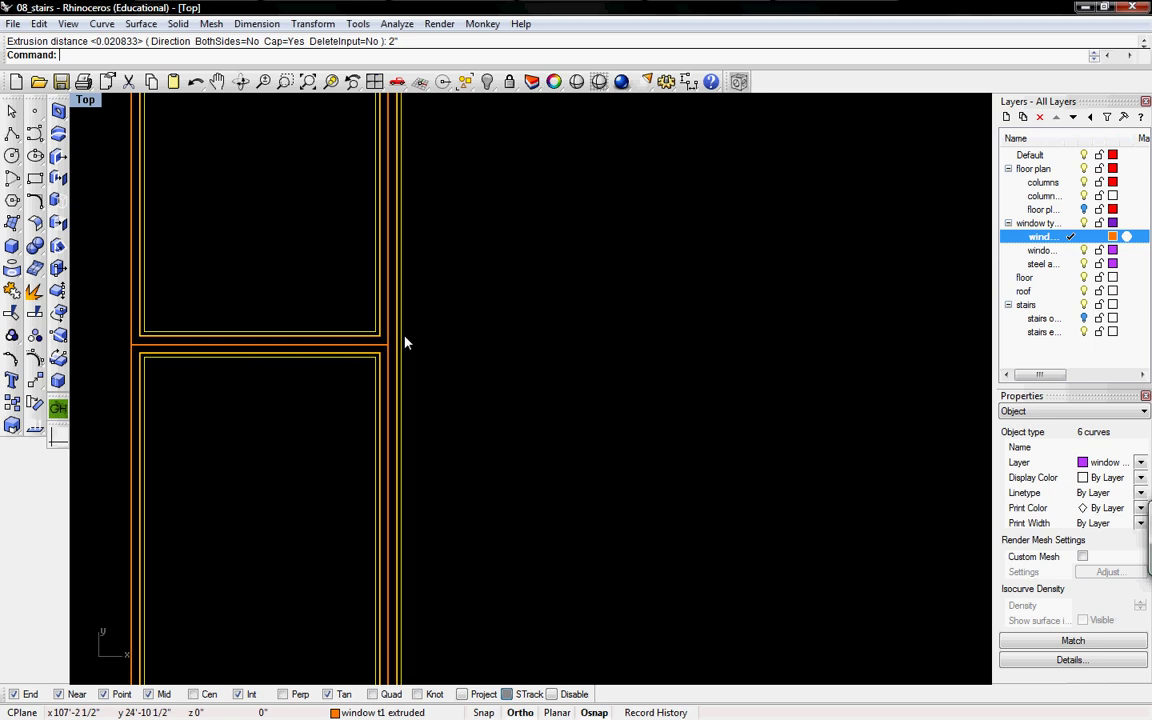
pyautogui.write('Extrudecrv')
pyautogui.press('Return')
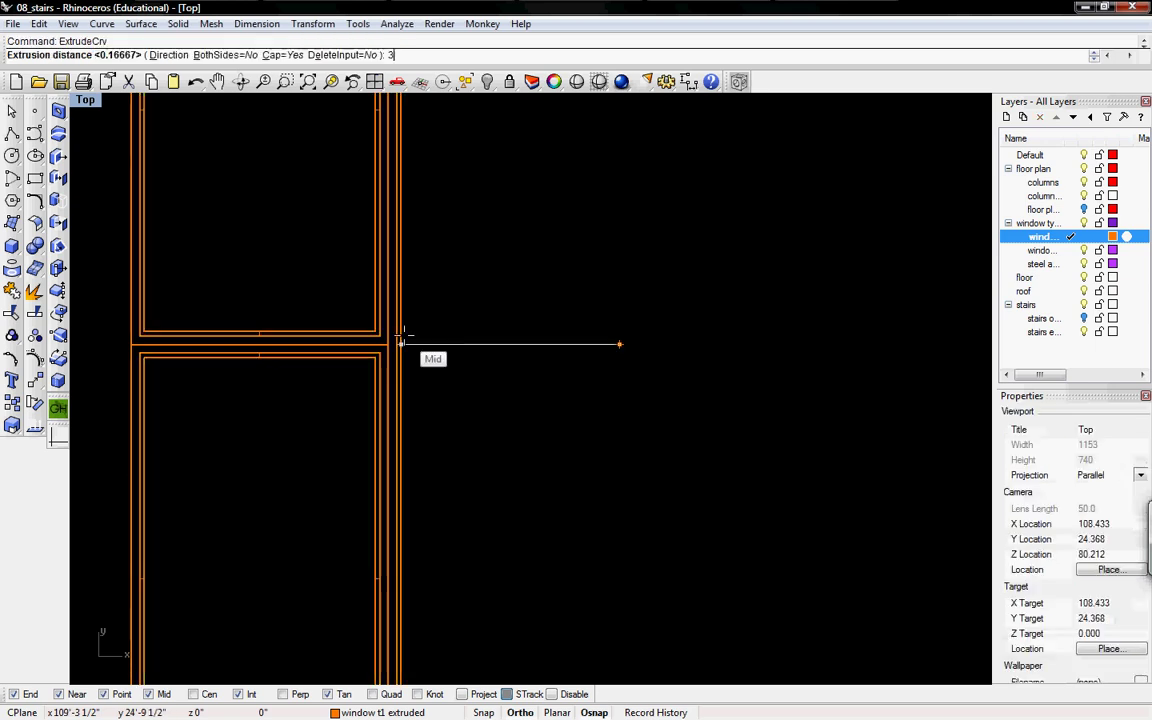
pyautogui.write('3"')
pyautogui.press('Return')
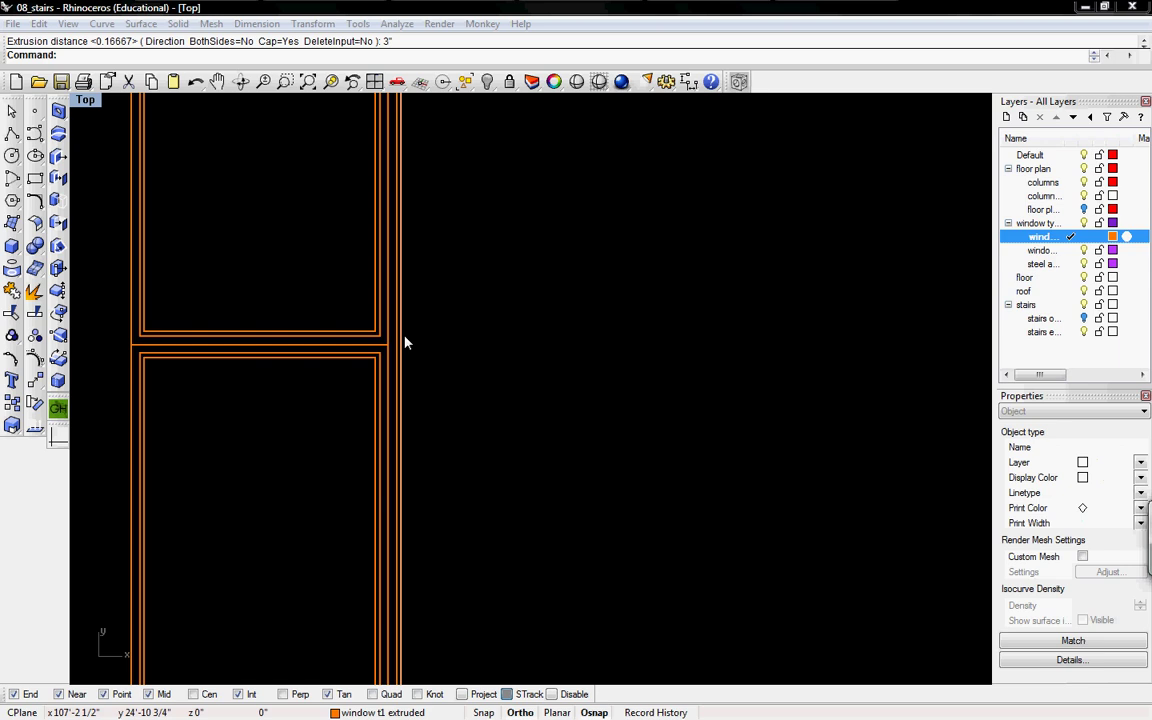
# Step: Extrude the innermost curves of all three subdivisions by .25" as capped solids to form the glass panes
pyautogui.click(404, 340)
pyautogui.click(450, 378)
pyautogui.keyDown('shift'); pyautogui.click(322, 358); pyautogui.keyUp('shift')
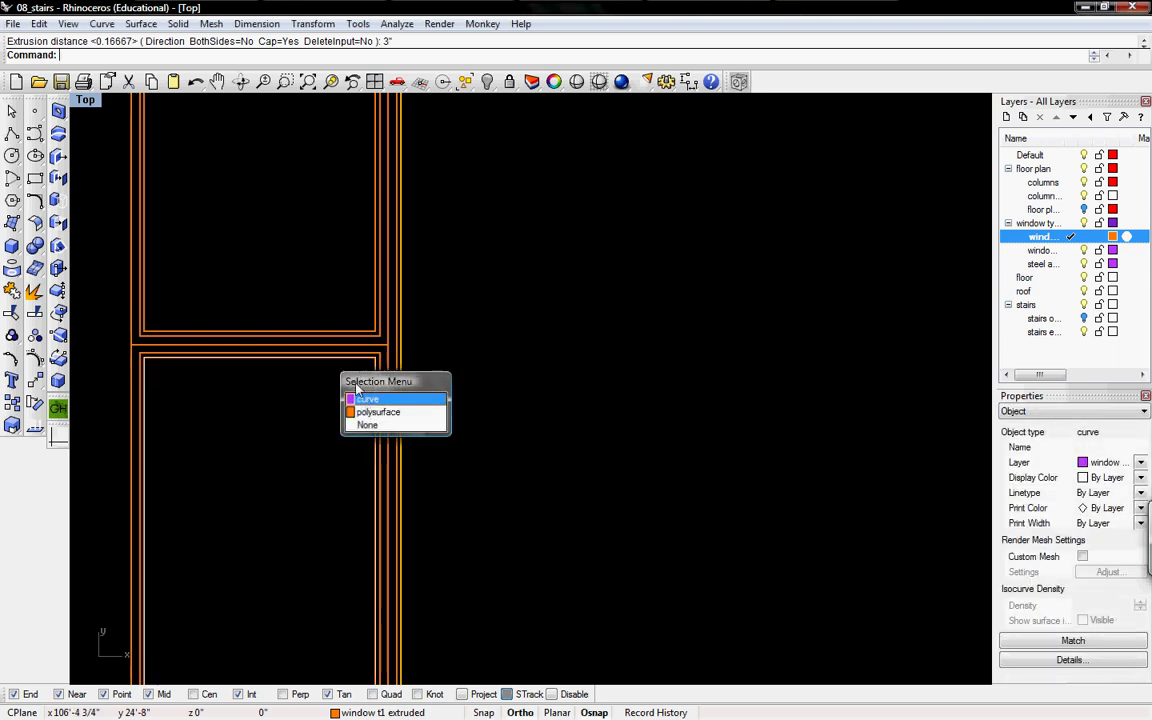
pyautogui.click(375, 394)
pyautogui.keyDown('shift'); pyautogui.click(330, 332); pyautogui.keyUp('shift')
pyautogui.click(390, 368)
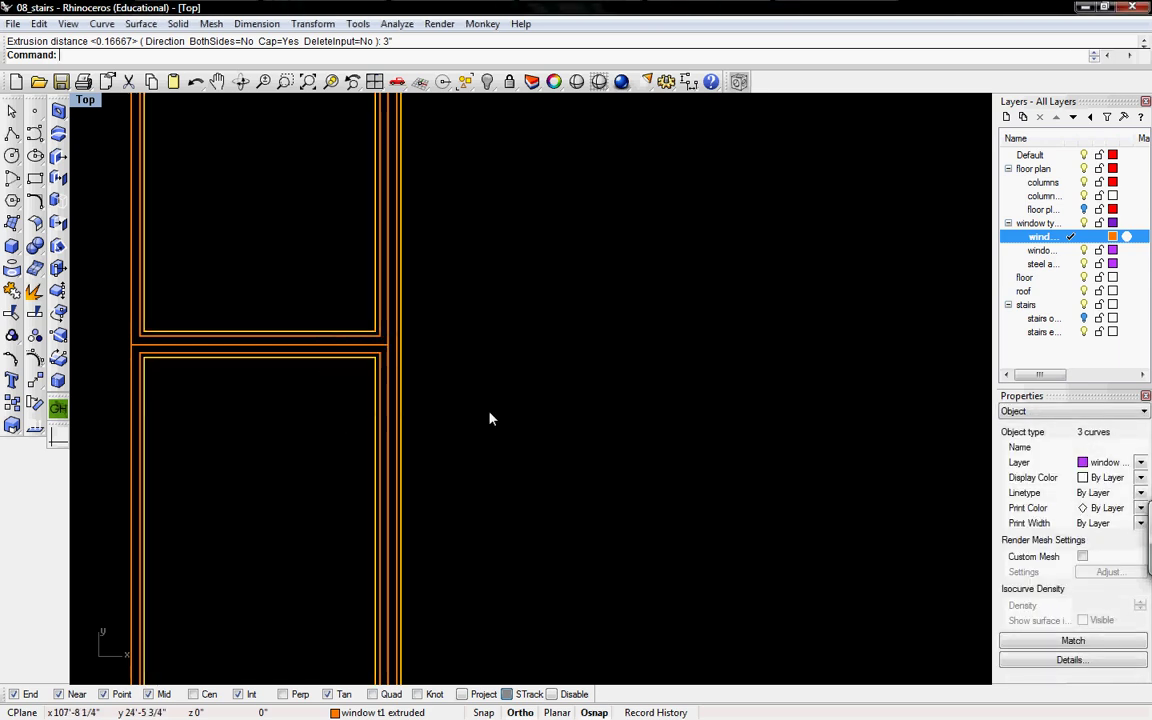
pyautogui.scroll(-3, 478, 443)
pyautogui.write('e')
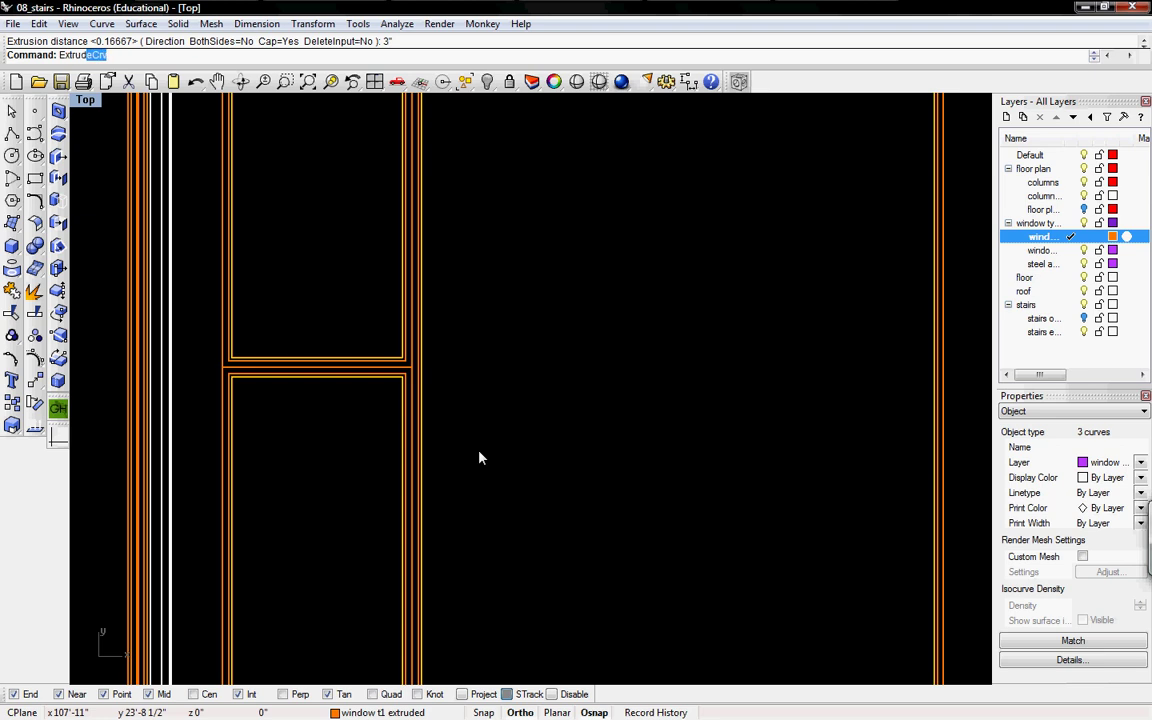
pyautogui.write('xtrud')
pyautogui.press('Return')
pyautogui.write('.25')
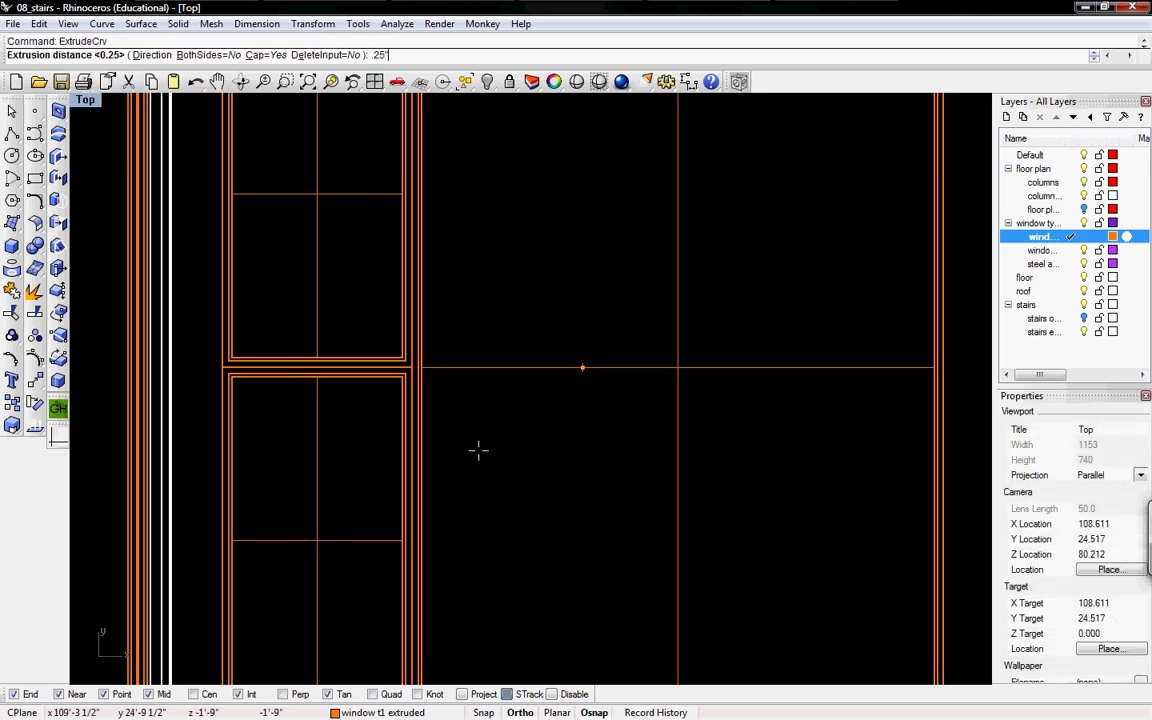
pyautogui.press('Return')
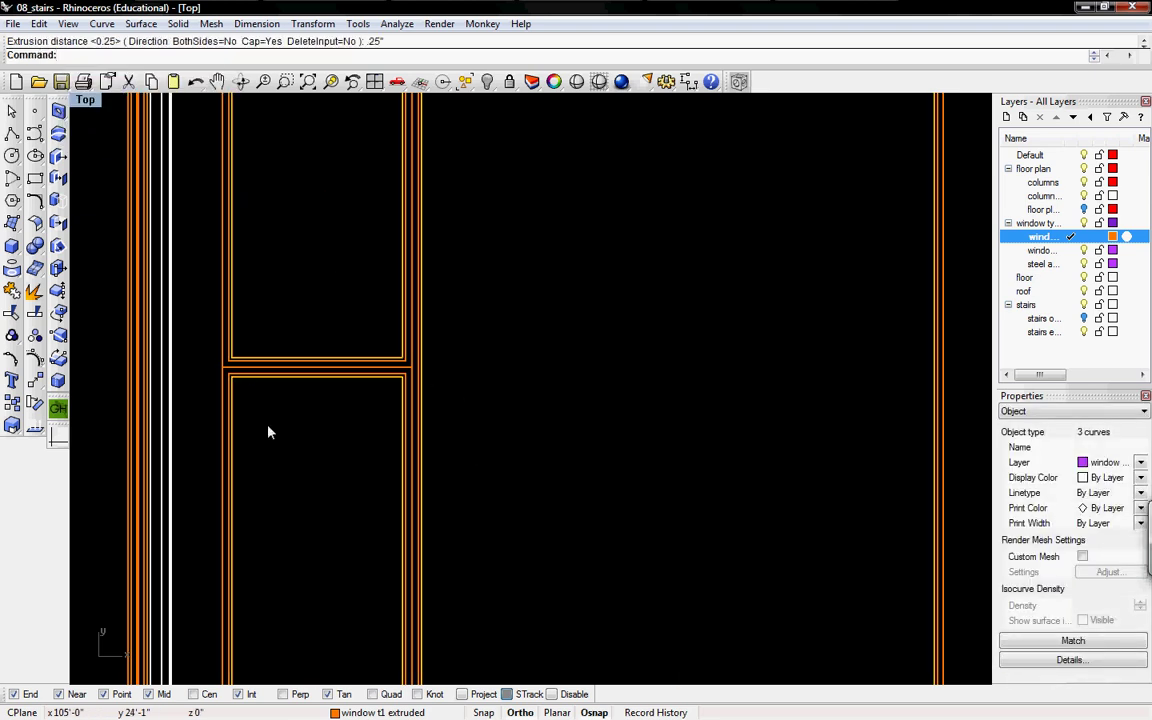
# Step: Move the three glass panes vertically up by about 1 1/2" inside their frames in the perspective view
pyautogui.moveTo(298, 405); pyautogui.dragTo(483, 397, button='right')
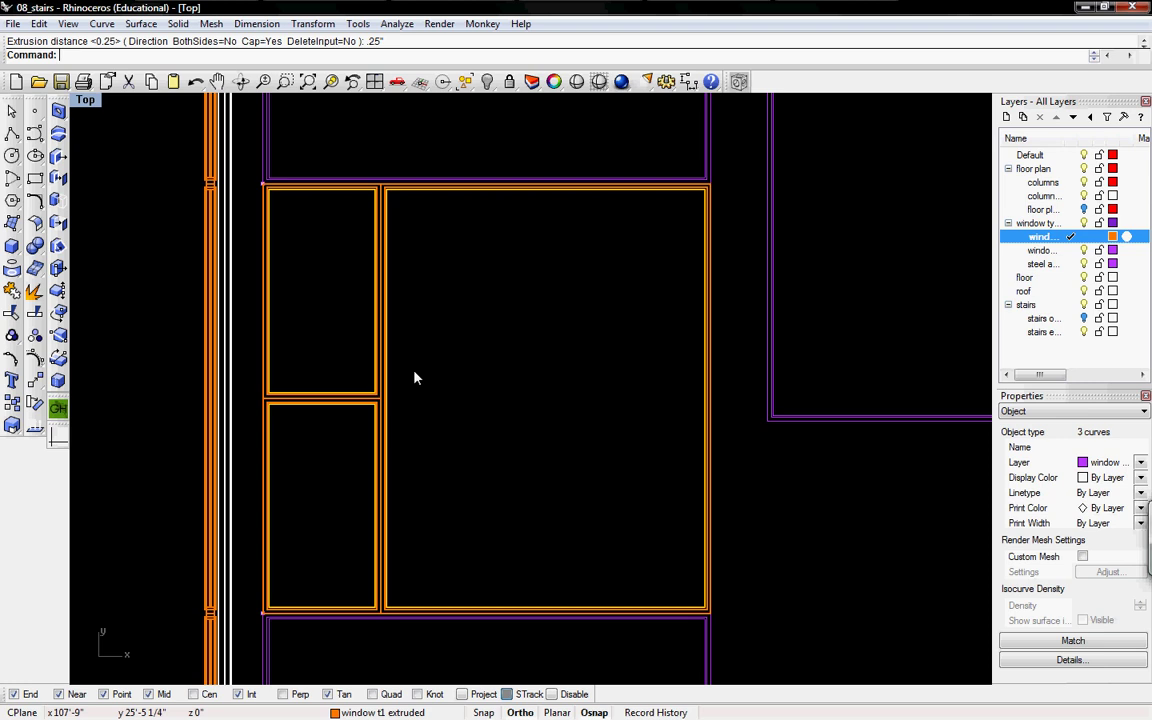
pyautogui.hotkey('ctrl', 'Tab')
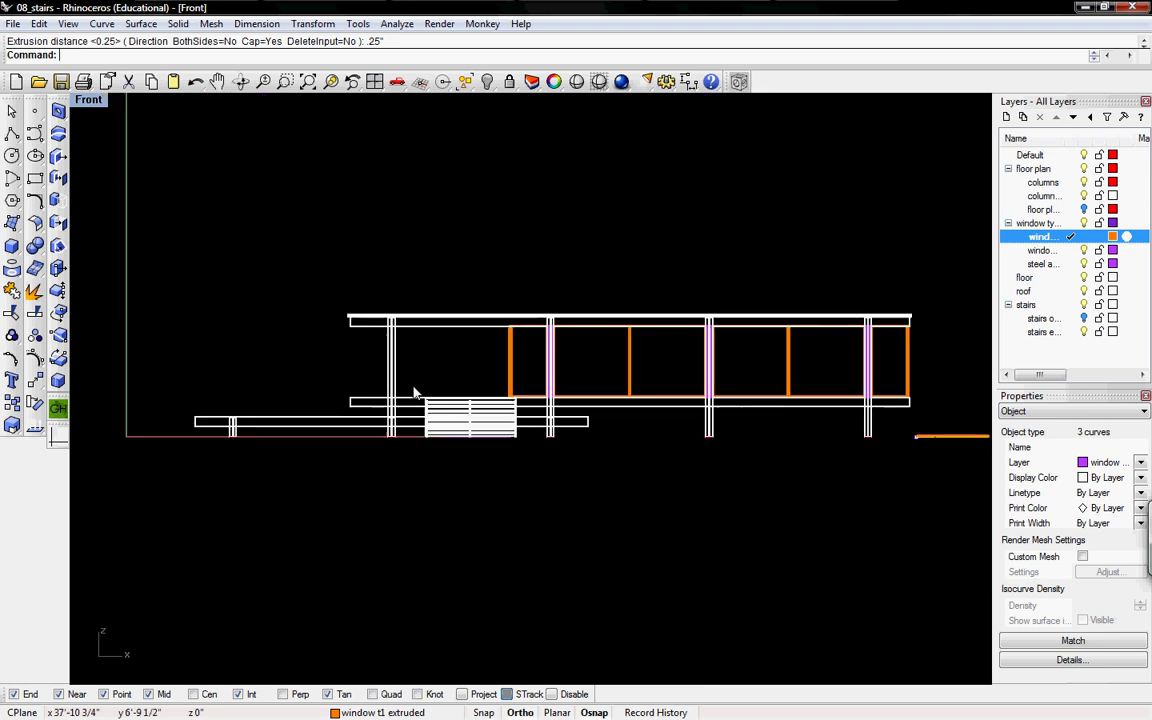
pyautogui.hotkey('ctrl', 'Tab')
pyautogui.hotkey('ctrl', 'Tab')
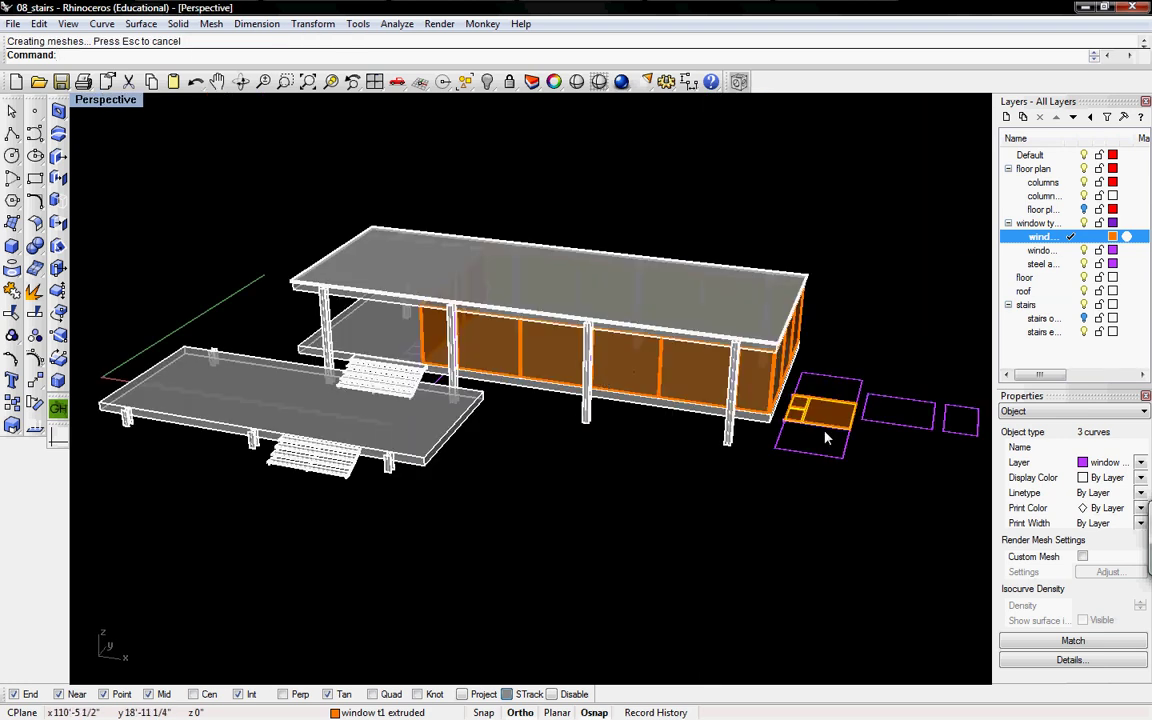
pyautogui.scroll(10, 825, 437)
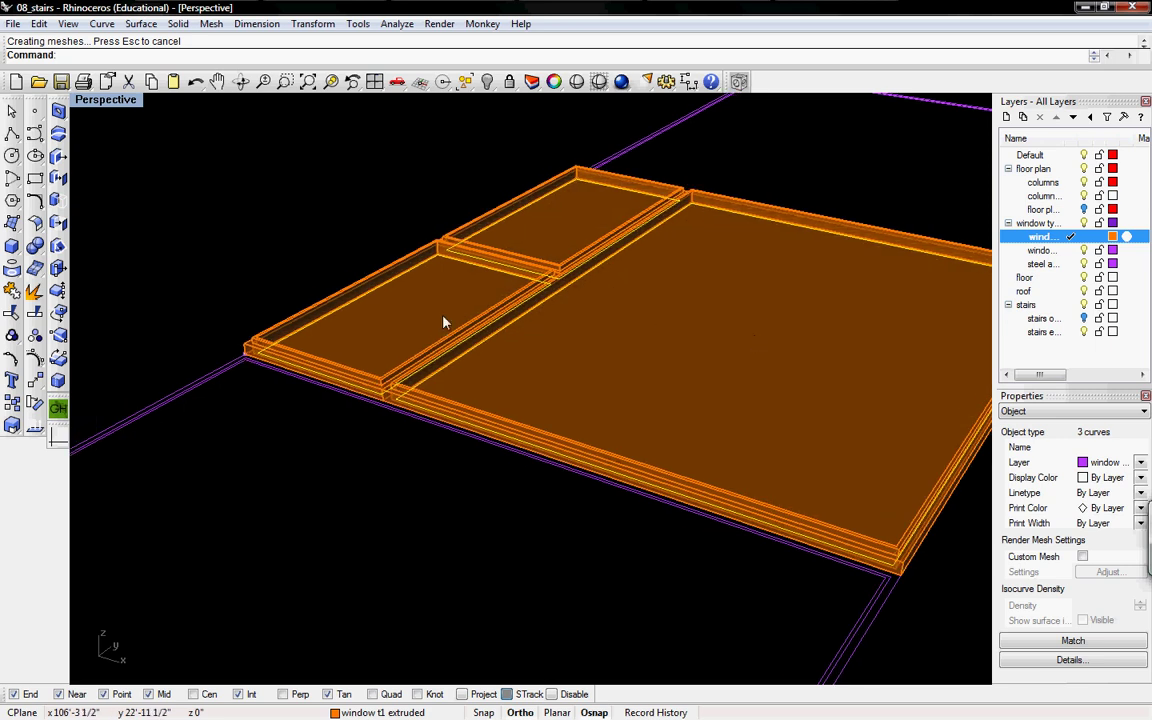
pyautogui.scroll(3, 440, 303)
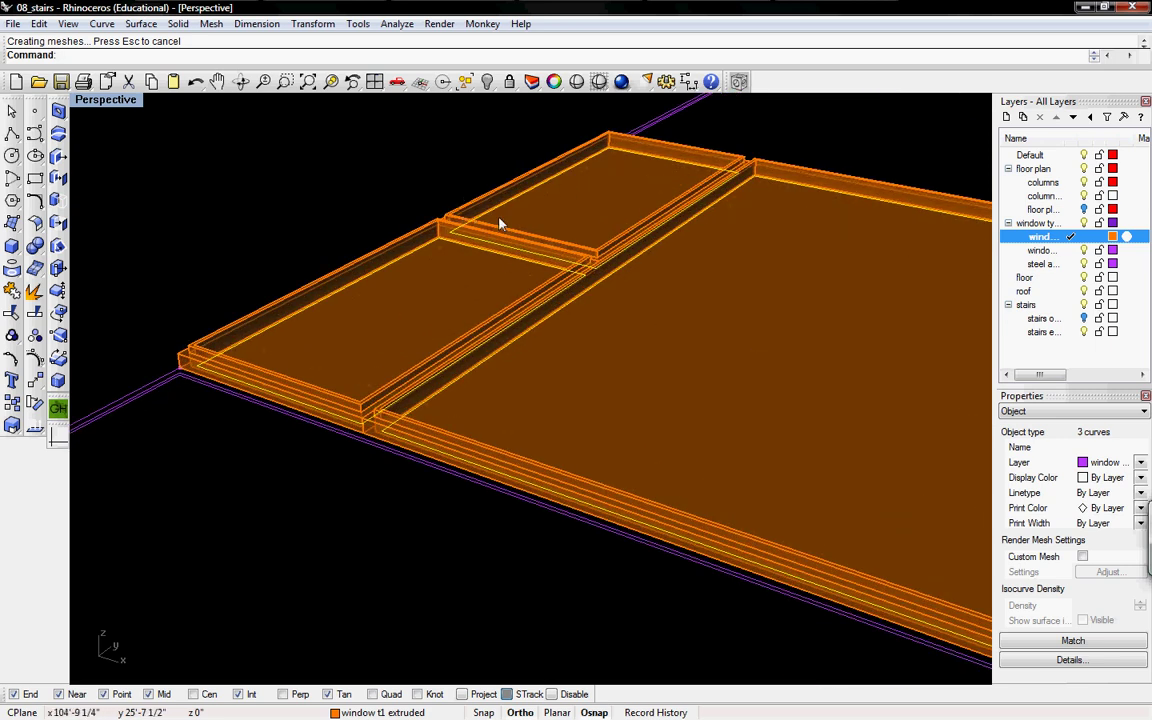
pyautogui.click(499, 219)
pyautogui.keyDown('shift'); pyautogui.click(405, 288); pyautogui.keyUp('shift')
pyautogui.keyDown('shift'); pyautogui.click(610, 344); pyautogui.keyUp('shift')
pyautogui.scroll(8, 376, 449)
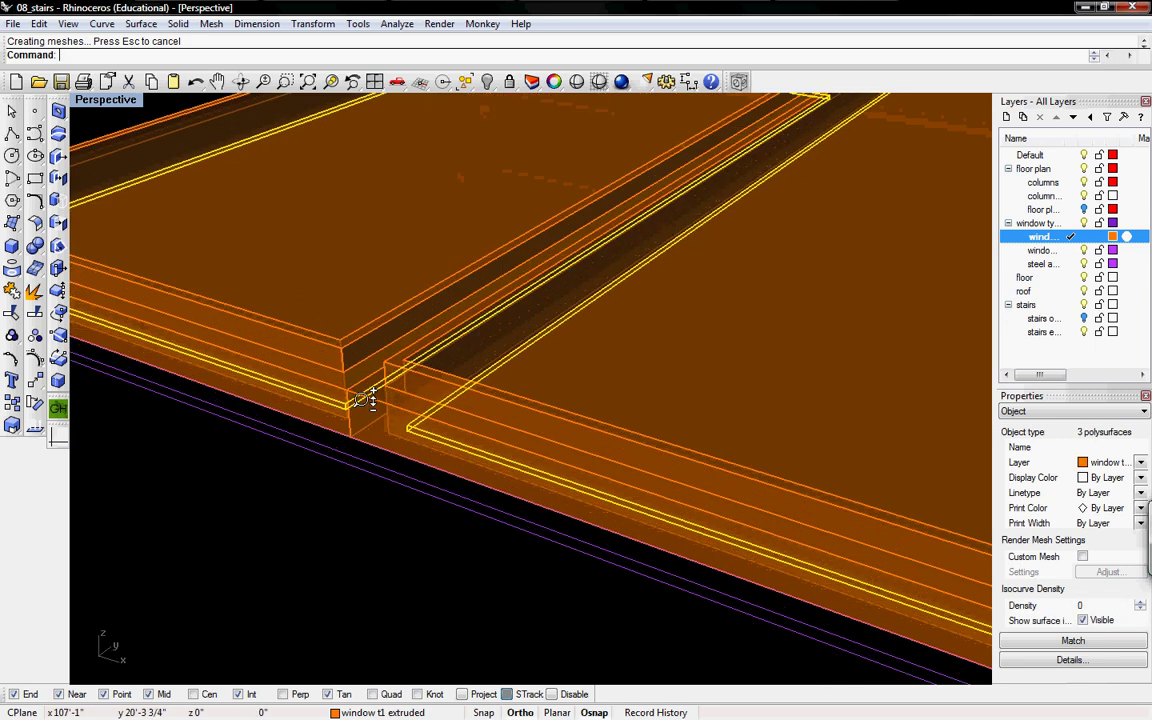
pyautogui.write('m')
pyautogui.press('Return')
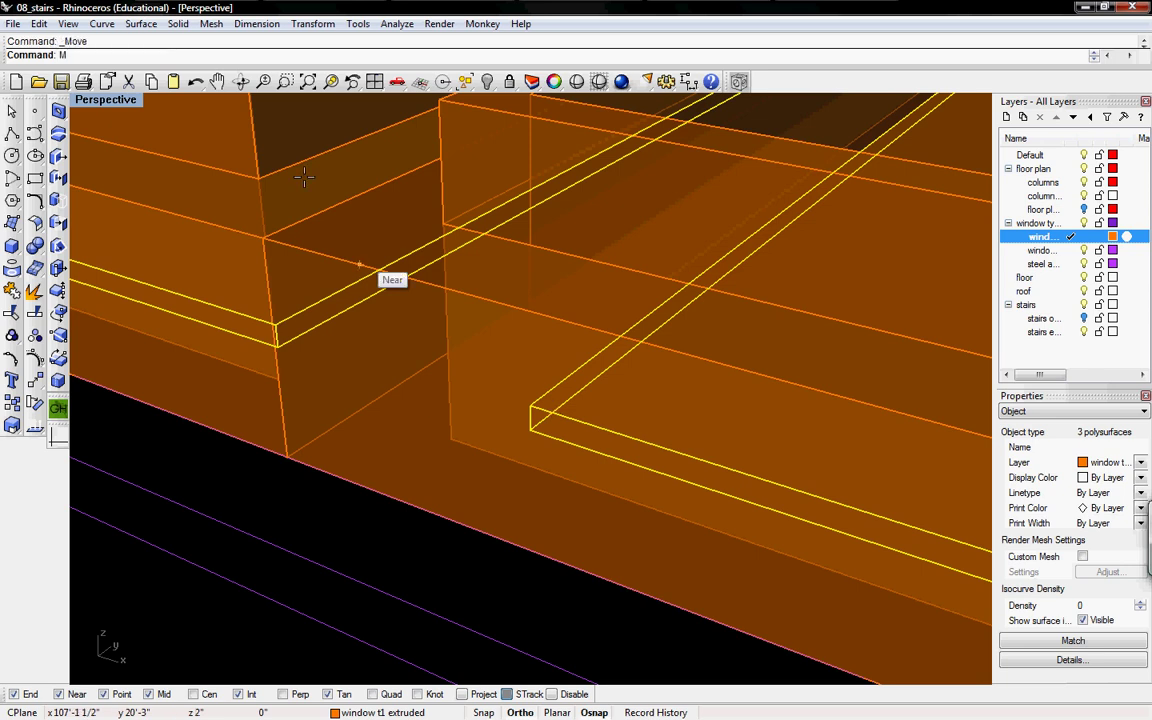
pyautogui.click(145, 56)
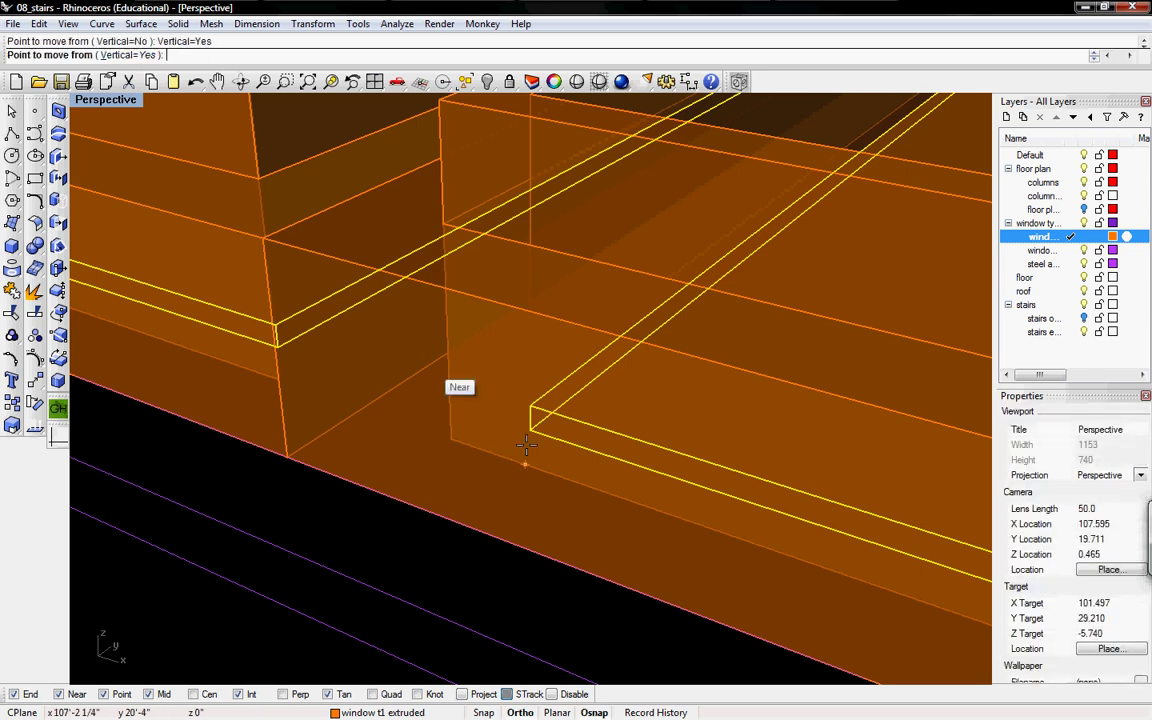
pyautogui.click(530, 410)
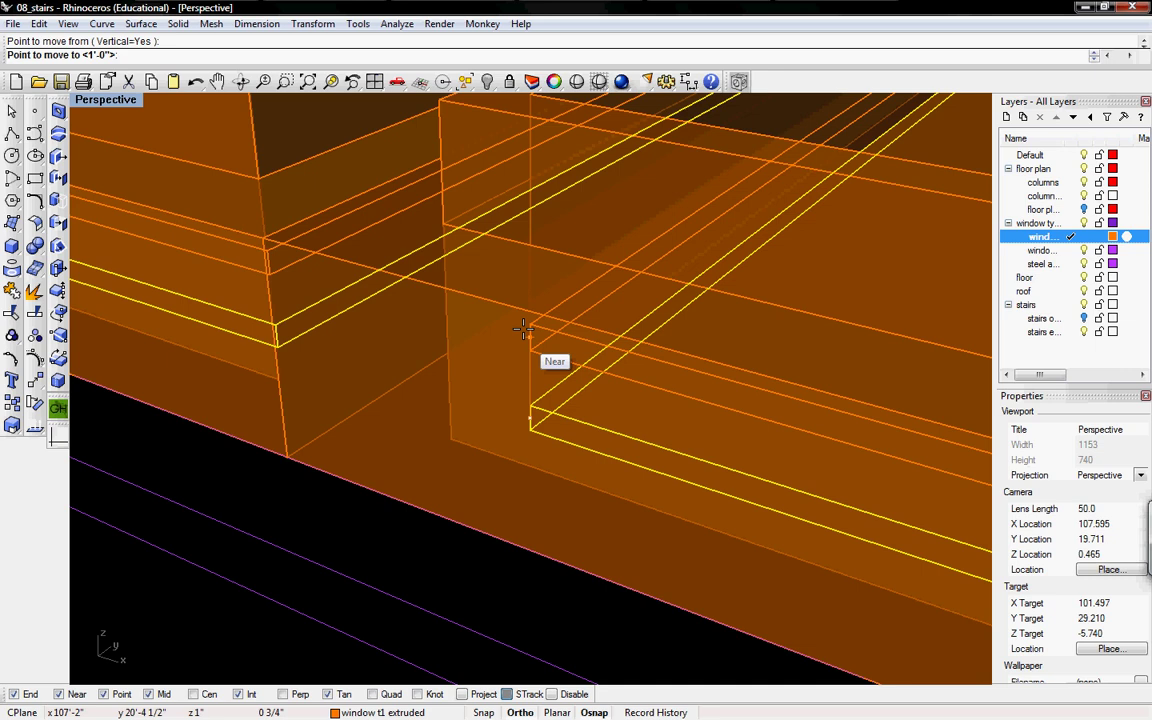
pyautogui.click(530, 274)
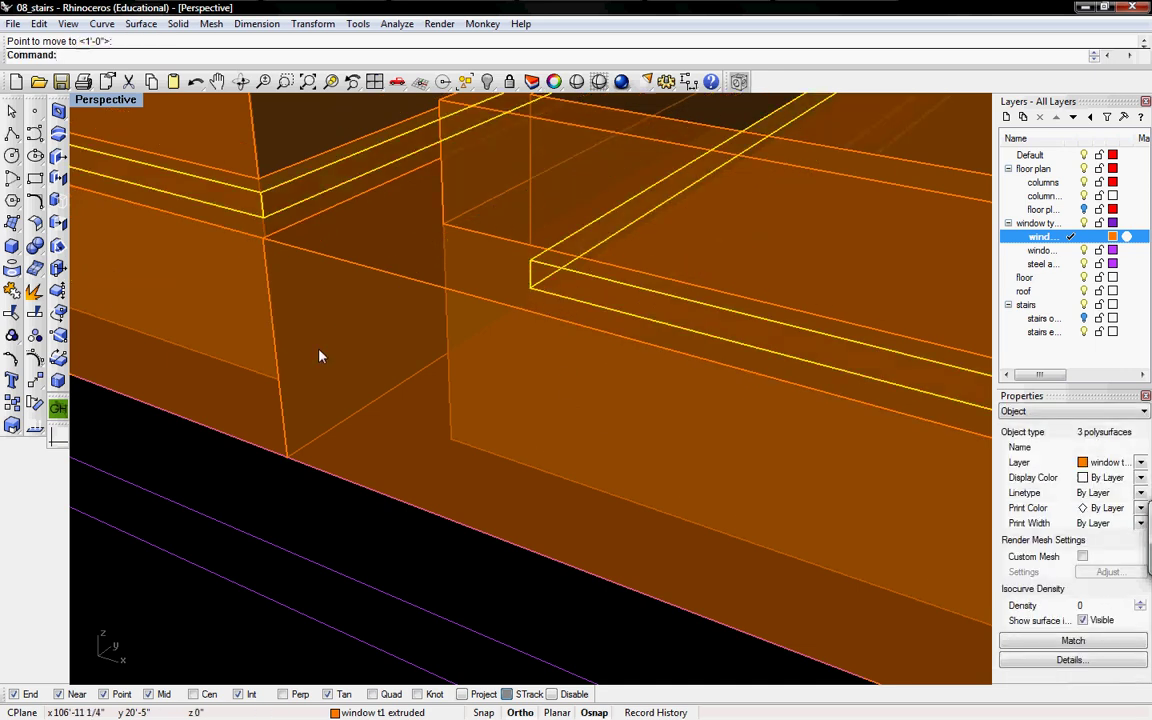
# Step: Replace the glass selection with the three extruded outer frames of the window subdivisions
pyautogui.scroll(-5, 320, 356)
pyautogui.click(330, 370)
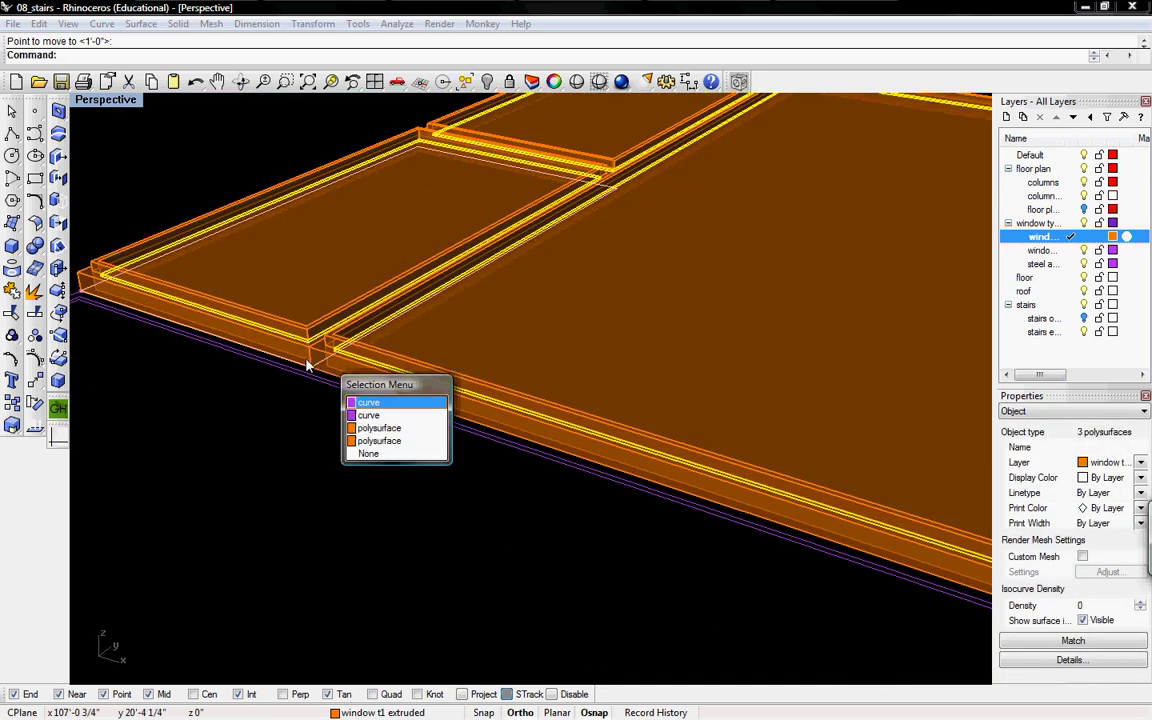
pyautogui.click(392, 440)
pyautogui.click(257, 250)
pyautogui.press('Escape')
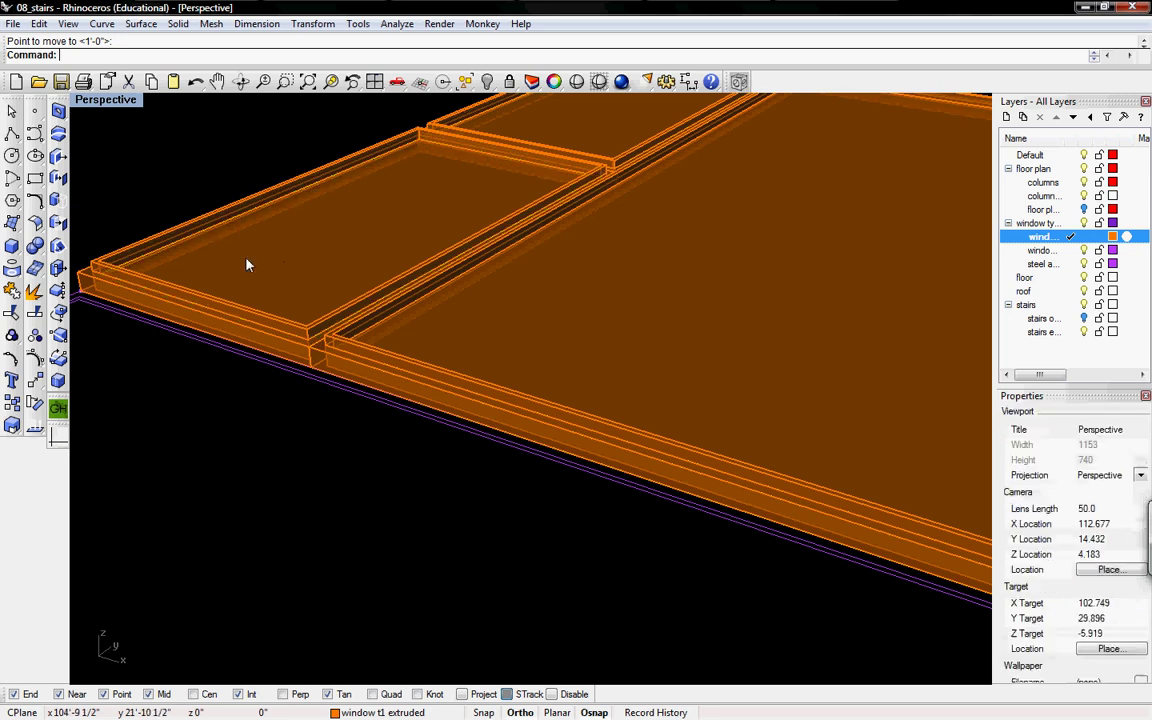
pyautogui.click(84, 281)
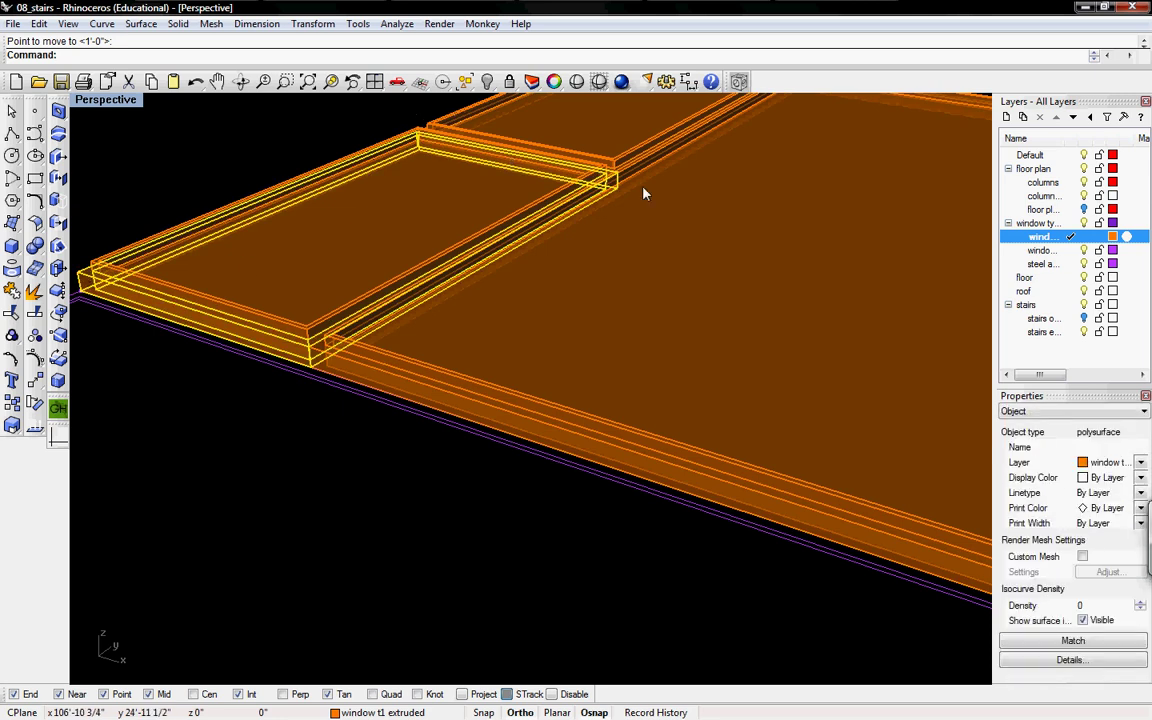
pyautogui.click(627, 175)
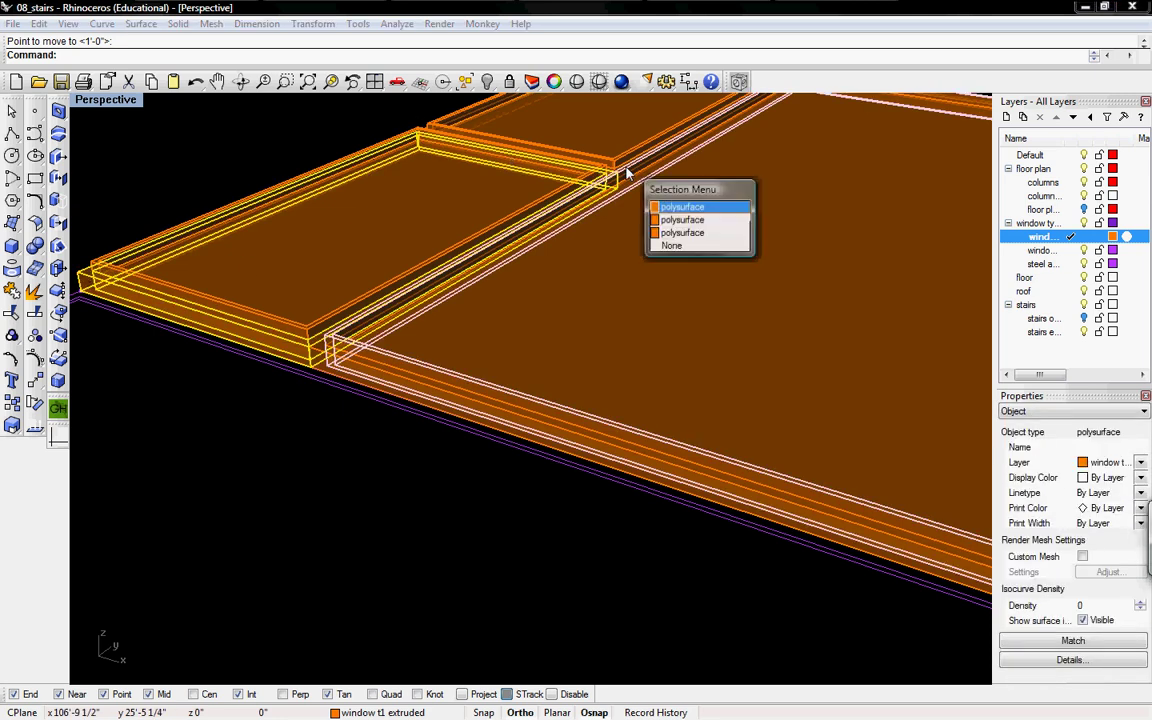
pyautogui.click(680, 220)
pyautogui.scroll(4, 600, 150)
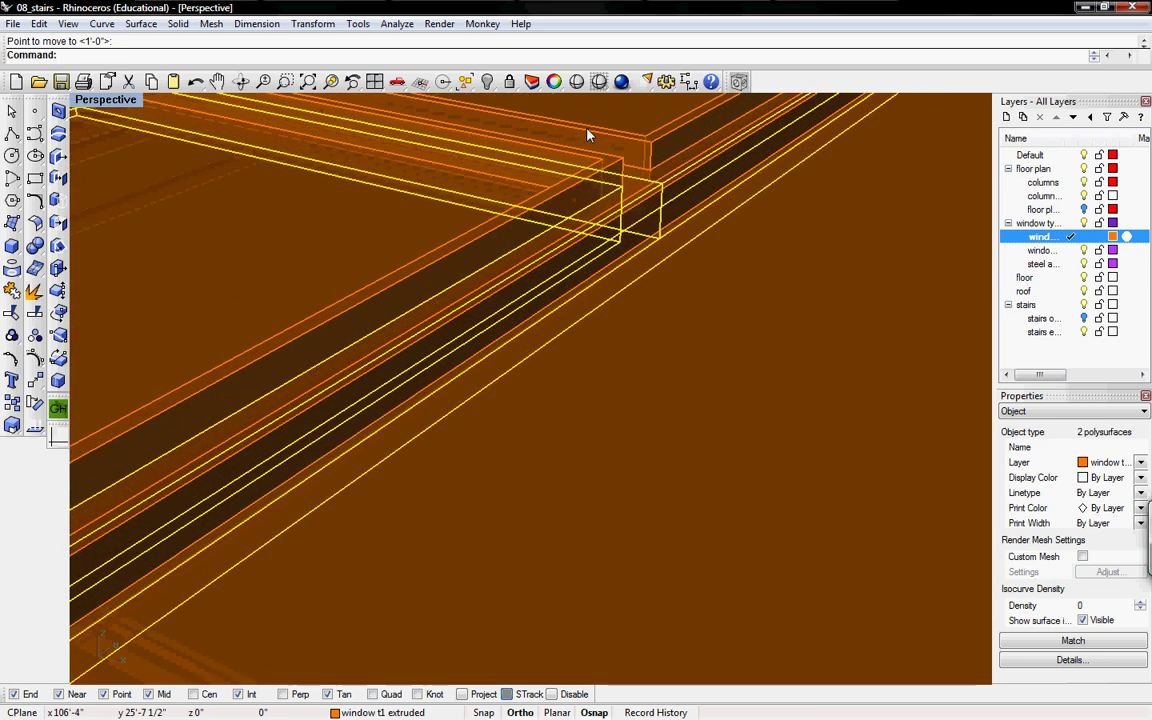
pyautogui.keyDown('shift'); pyautogui.click(657, 181); pyautogui.keyUp('shift')
pyautogui.keyDown('shift'); pyautogui.click(657, 181); pyautogui.keyUp('shift')
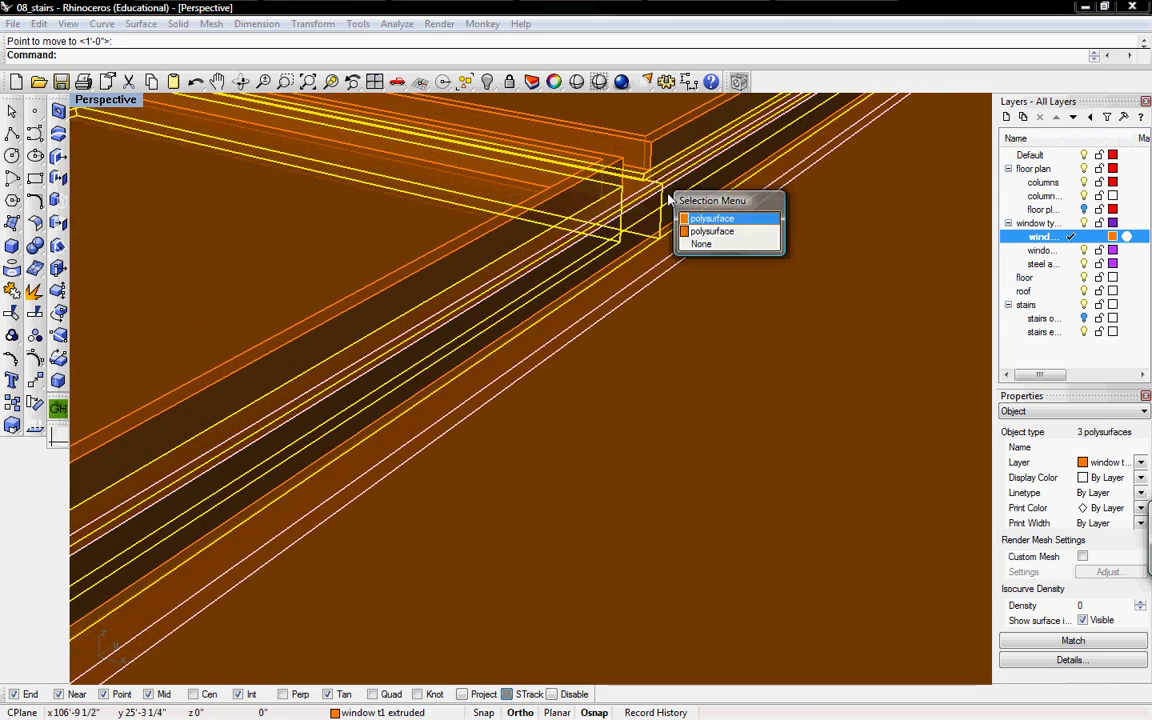
pyautogui.click(705, 226)
pyautogui.keyDown('ctrl'); pyautogui.click(643, 181); pyautogui.keyUp('ctrl')
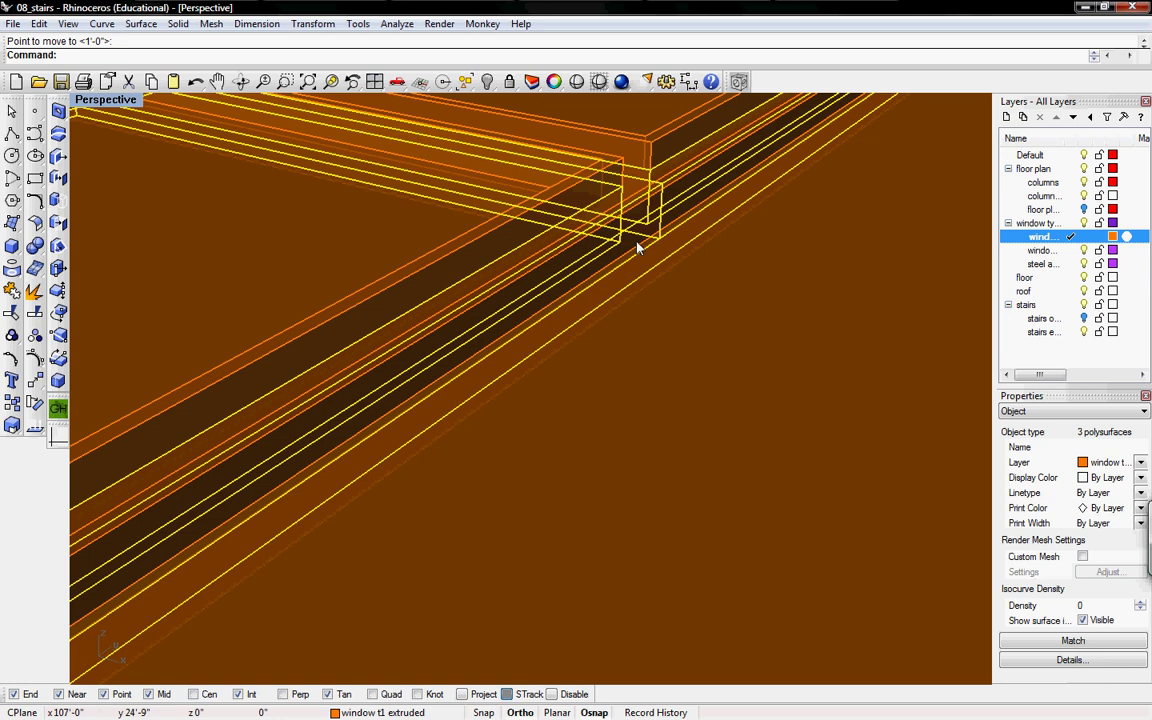
pyautogui.keyDown('ctrl'); pyautogui.moveTo(638, 244); pyautogui.dragTo(645, 287, button='right'); pyautogui.keyUp('ctrl')
pyautogui.scroll(5, 489, 343)
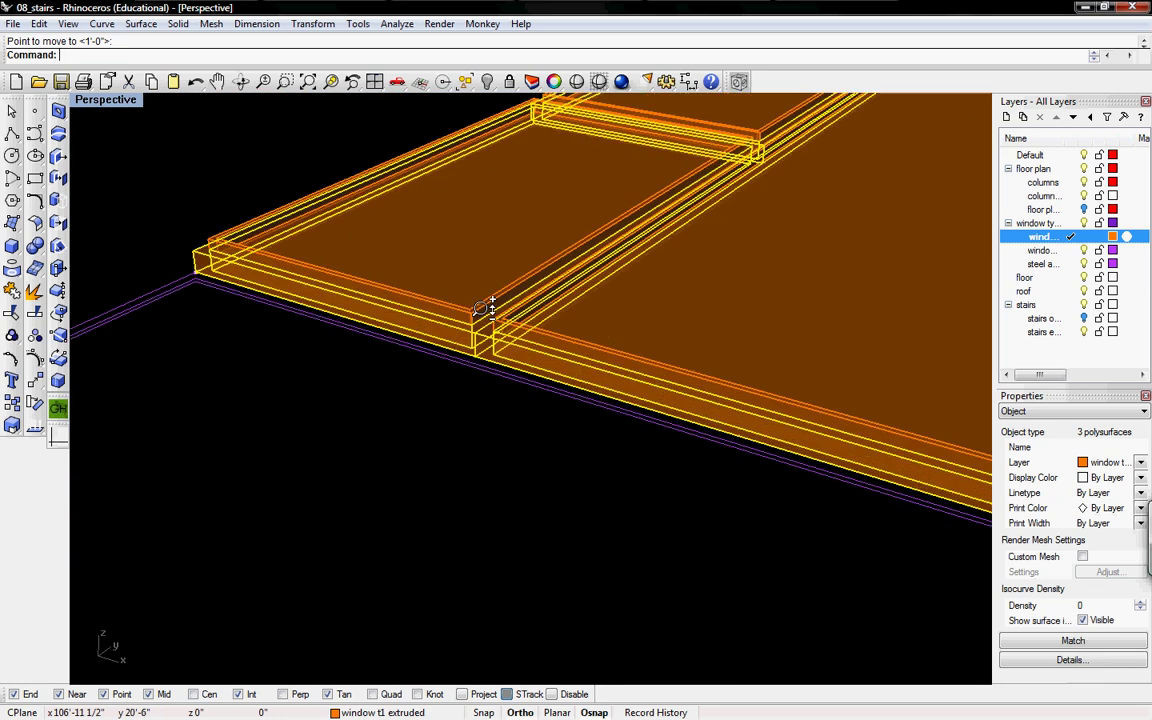
# Step: Try to move the three outer frames vertically from an edge midpoint, and undo the move
pyautogui.press('Return')
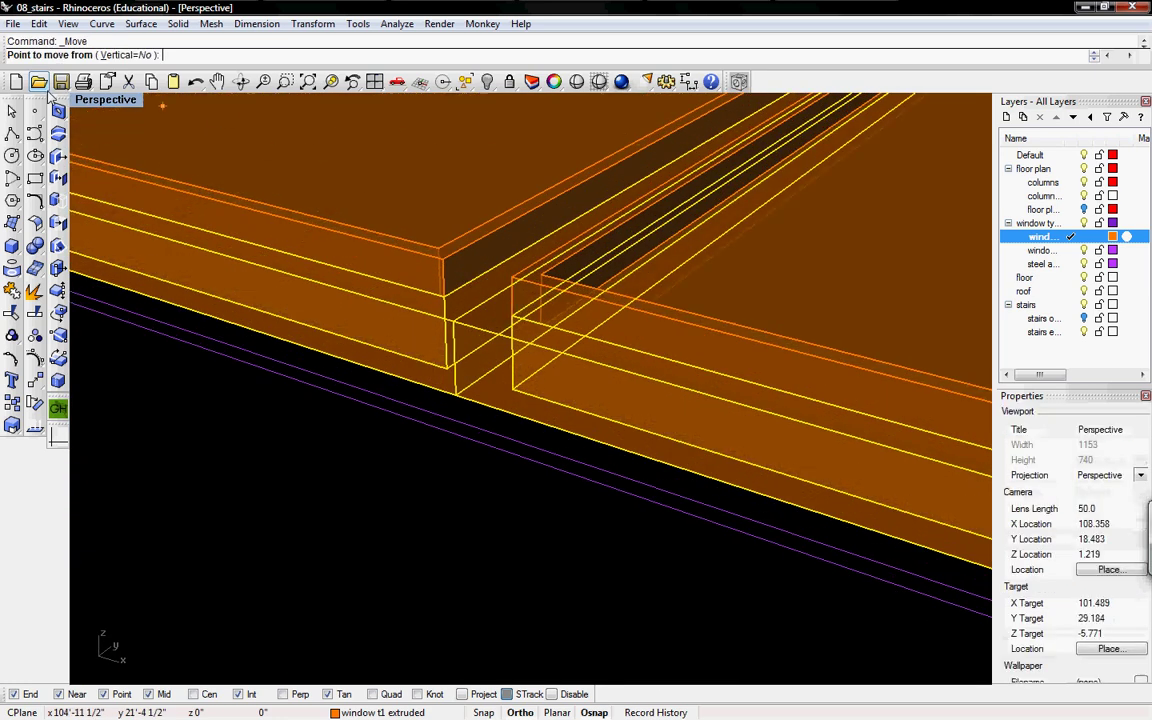
pyautogui.click(125, 55)
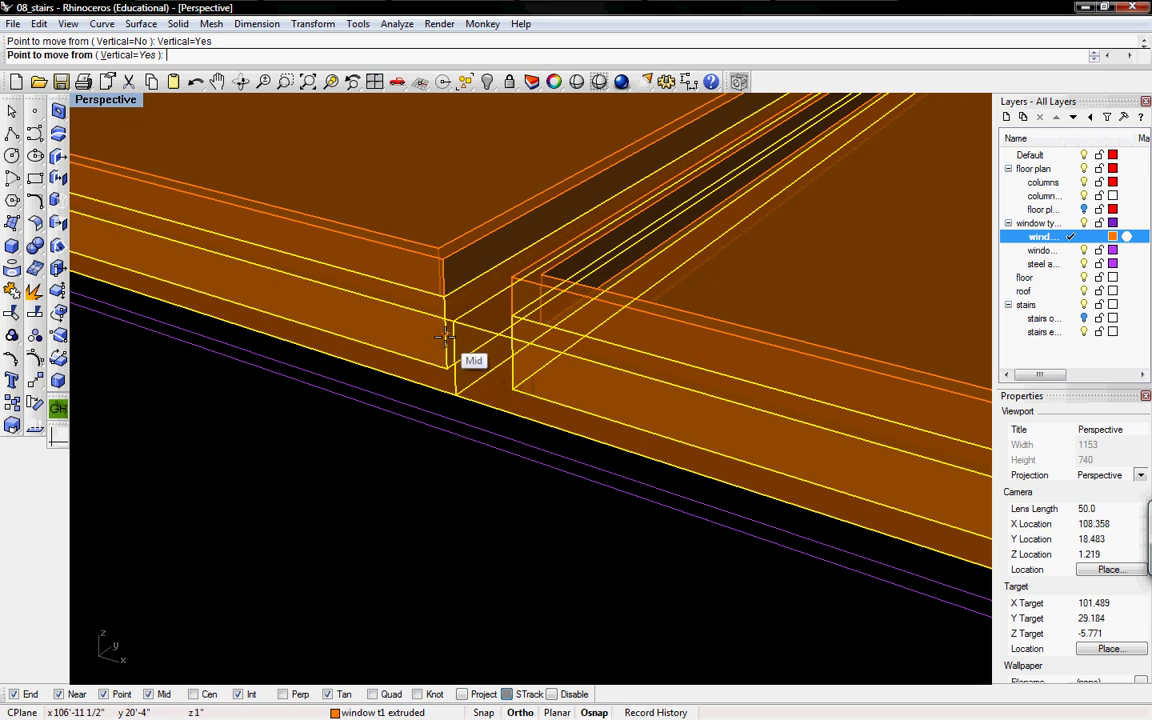
pyautogui.click(445, 337)
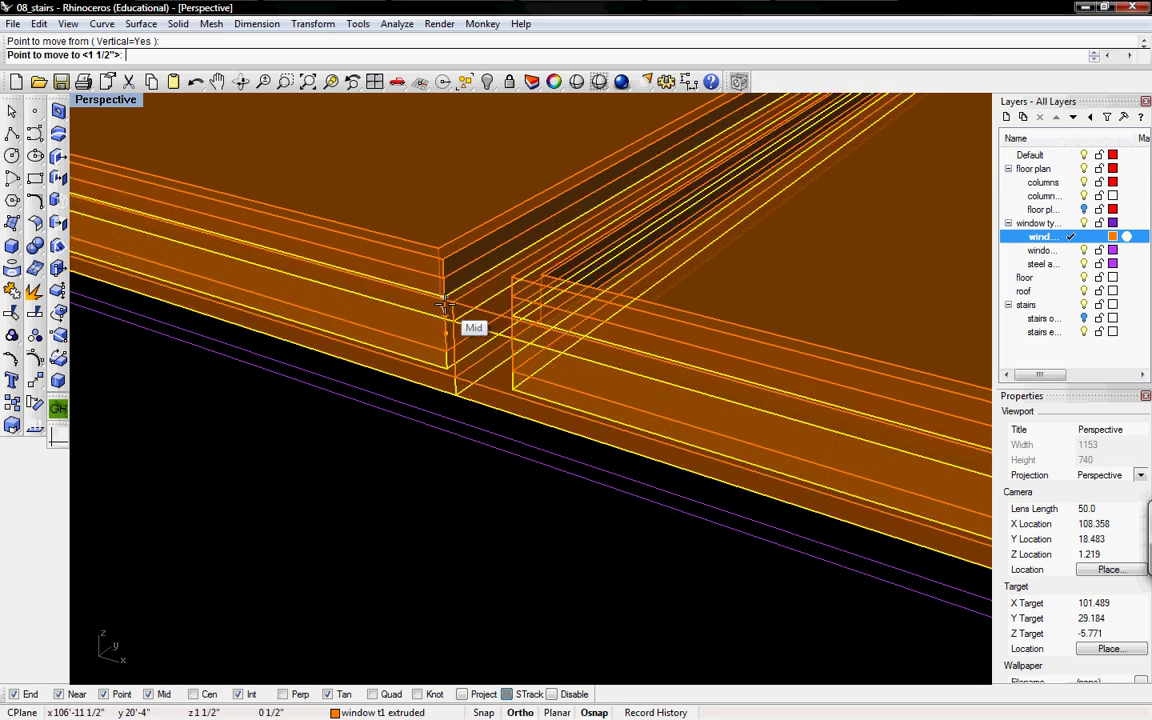
pyautogui.click(449, 324)
pyautogui.hotkey('ctrl', 'z')
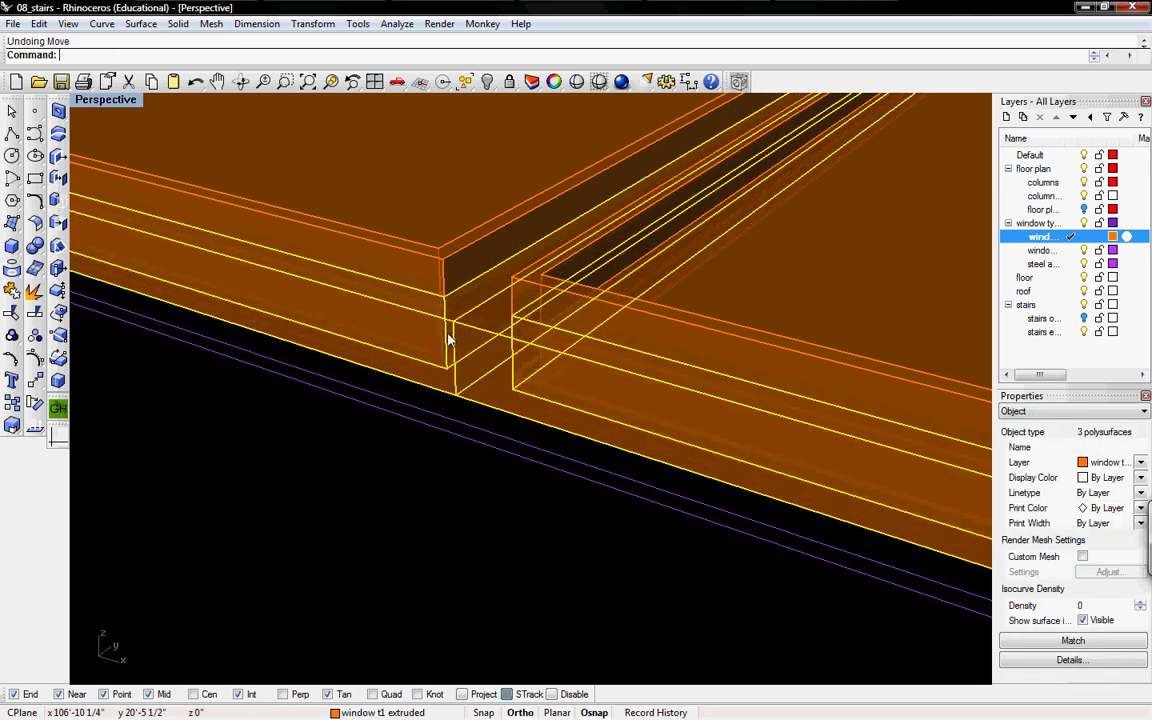
# Step: Move the three outer frames vertically up by about 1/2" relative to the inner frames
pyautogui.scroll(3, 449, 335)
pyautogui.rightClick(444, 334)
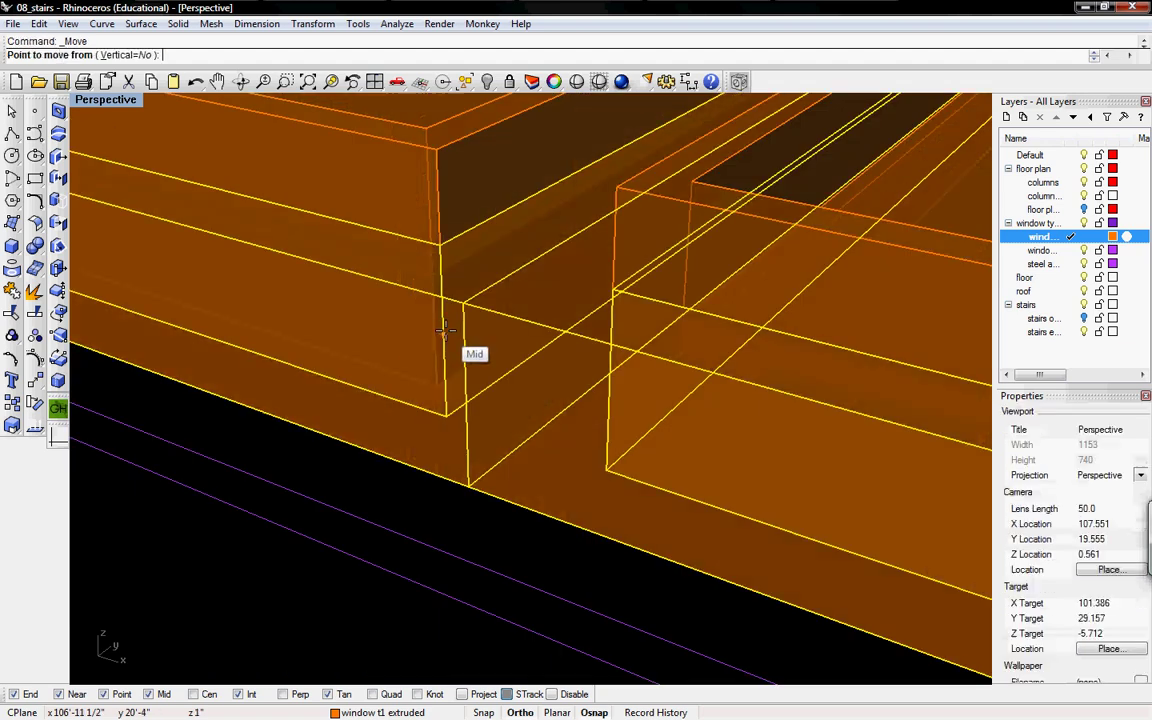
pyautogui.click(445, 333)
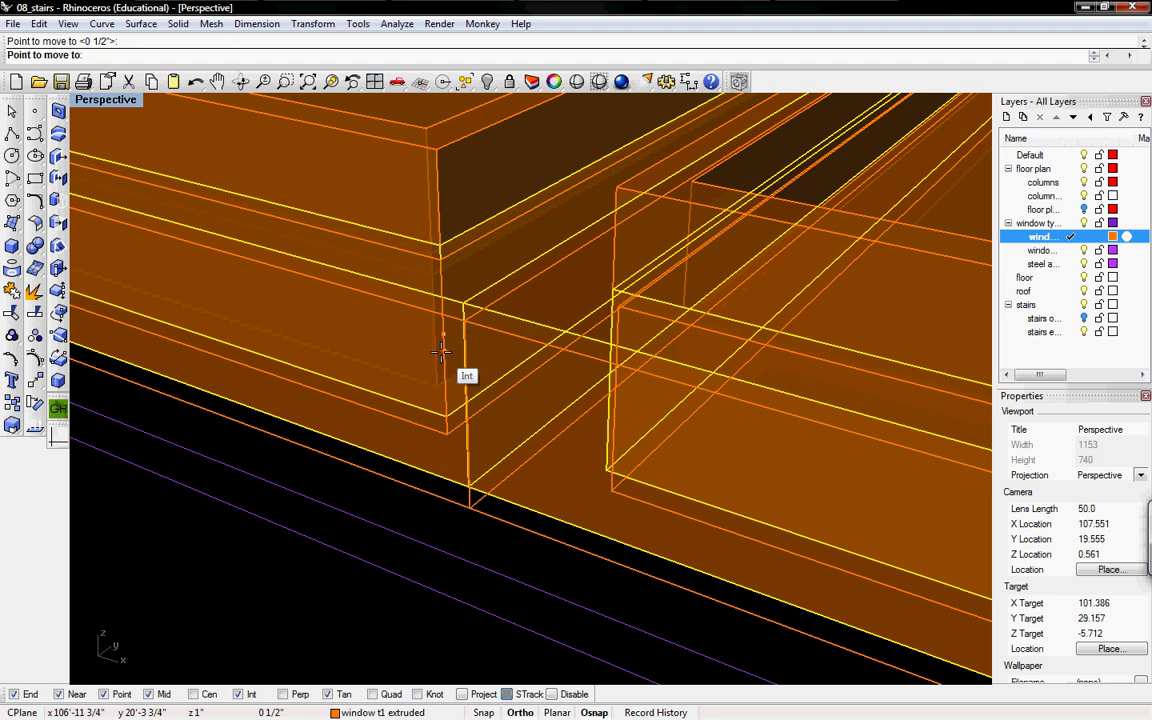
pyautogui.click(440, 379)
pyautogui.press('Return')
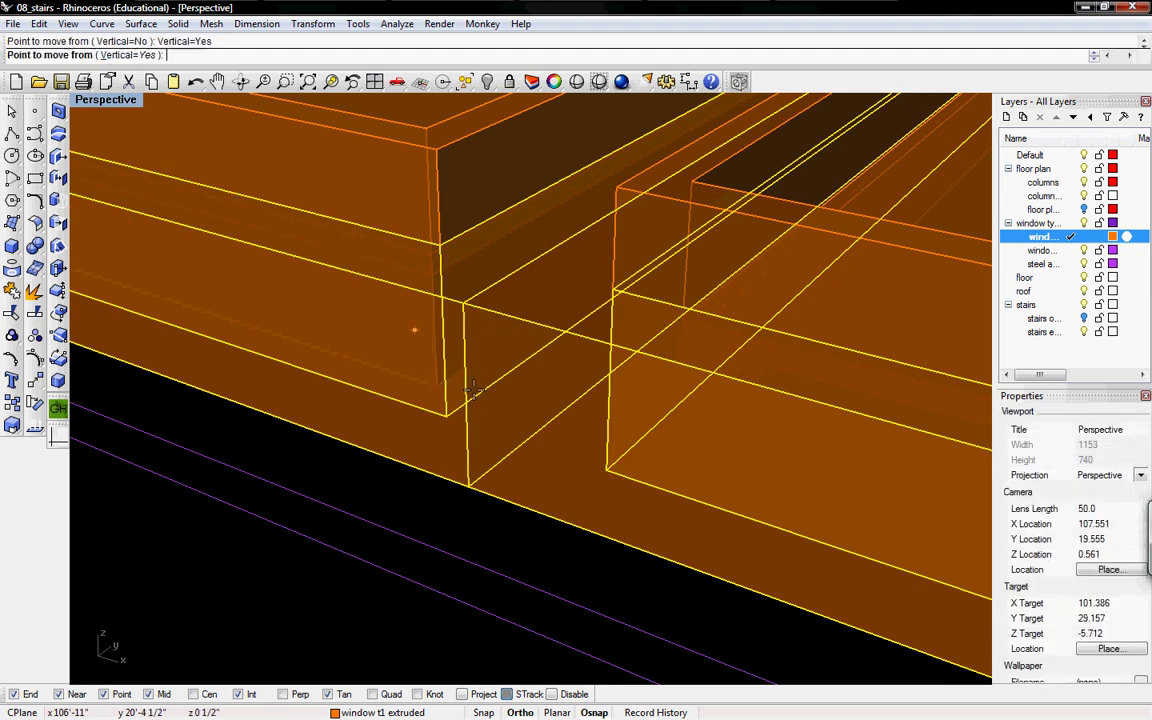
pyautogui.click(609, 388)
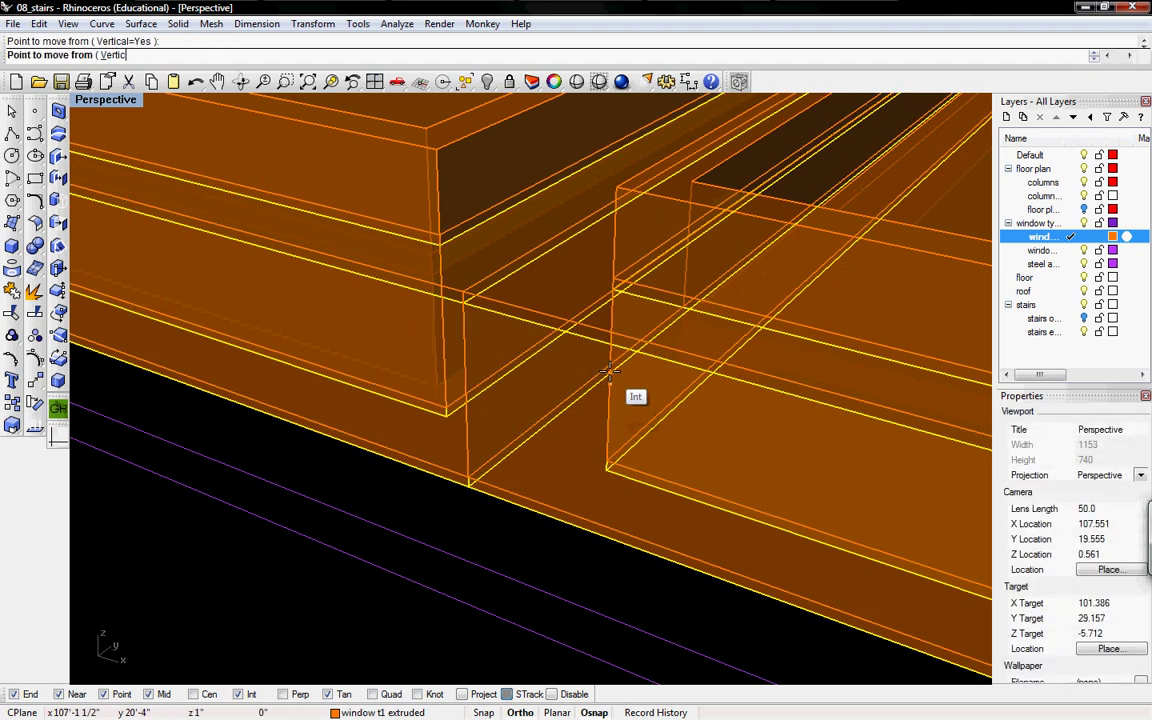
pyautogui.click(630, 360)
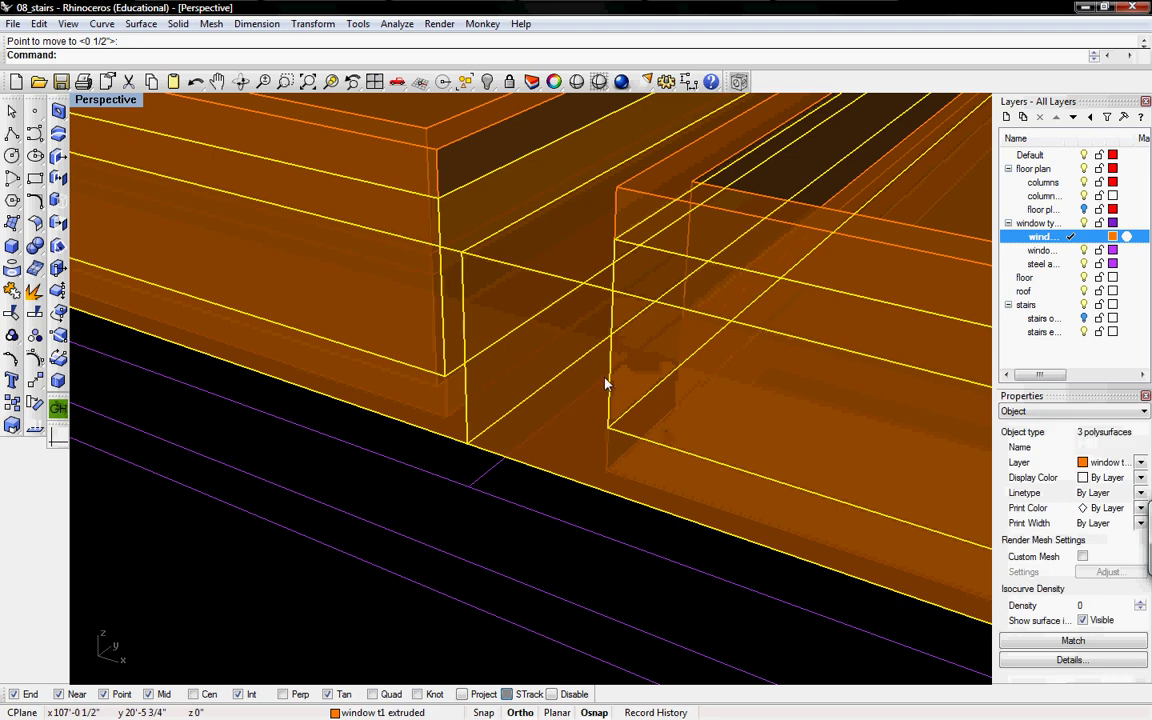
# Step: Add the inner frames and glass panes to the three selected outer frames and group the pieces together
pyautogui.scroll(-8, 606, 380)
pyautogui.moveTo(606, 381); pyautogui.dragTo(660, 354, button='right')
pyautogui.keyDown('shift'); pyautogui.click(425, 408); pyautogui.keyUp('shift')
pyautogui.keyDown('shift'); pyautogui.click(394, 490); pyautogui.keyUp('shift')
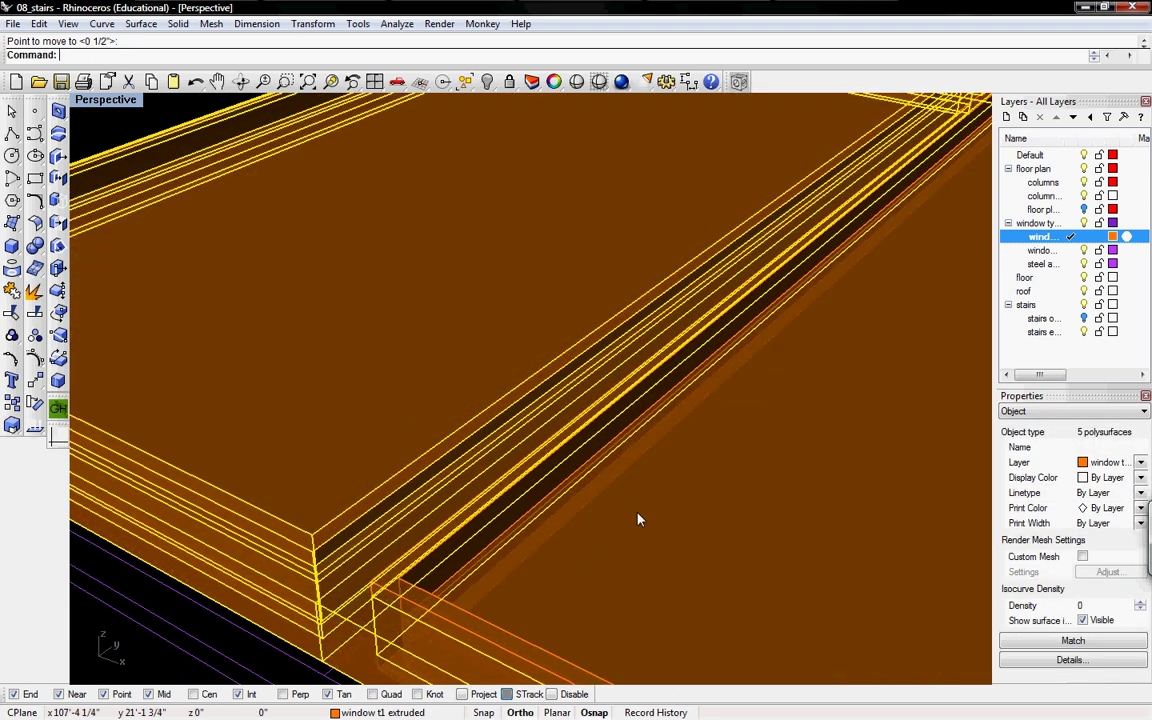
pyautogui.keyDown('shift'); pyautogui.click(535, 547); pyautogui.keyUp('shift')
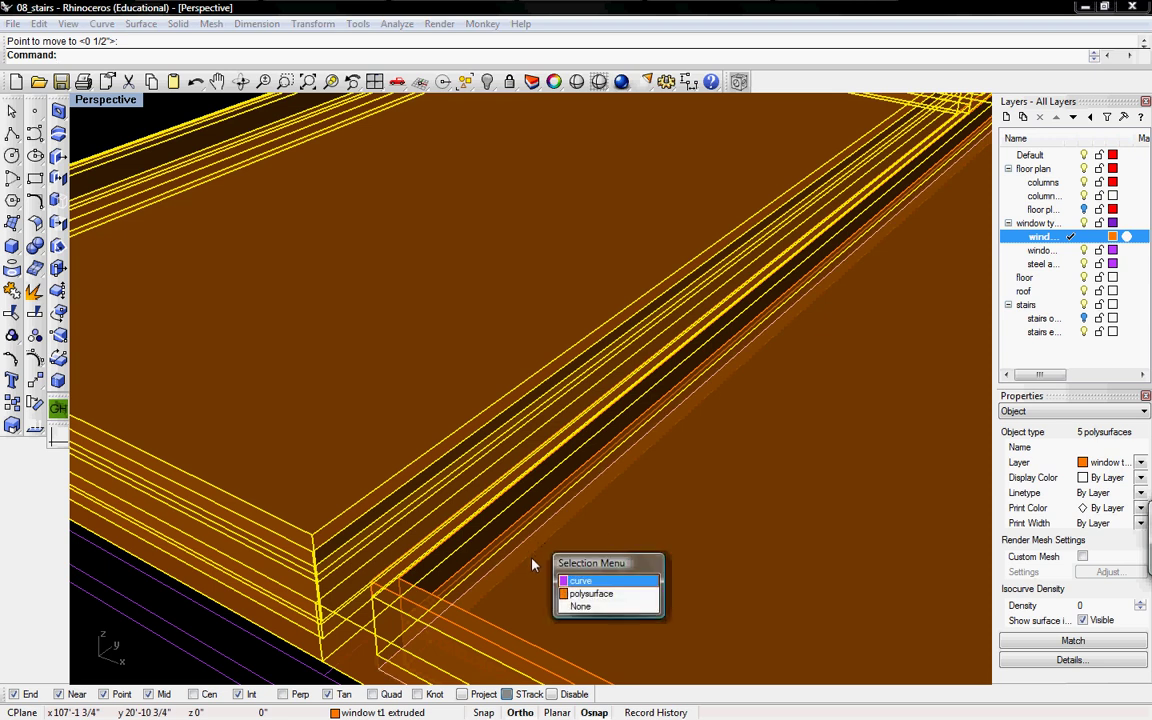
pyautogui.click(578, 587)
pyautogui.keyDown('shift'); pyautogui.moveTo(798, 292); pyautogui.dragTo(703, 470, button='right'); pyautogui.keyUp('shift')
pyautogui.keyDown('shift'); pyautogui.click(424, 333); pyautogui.keyUp('shift')
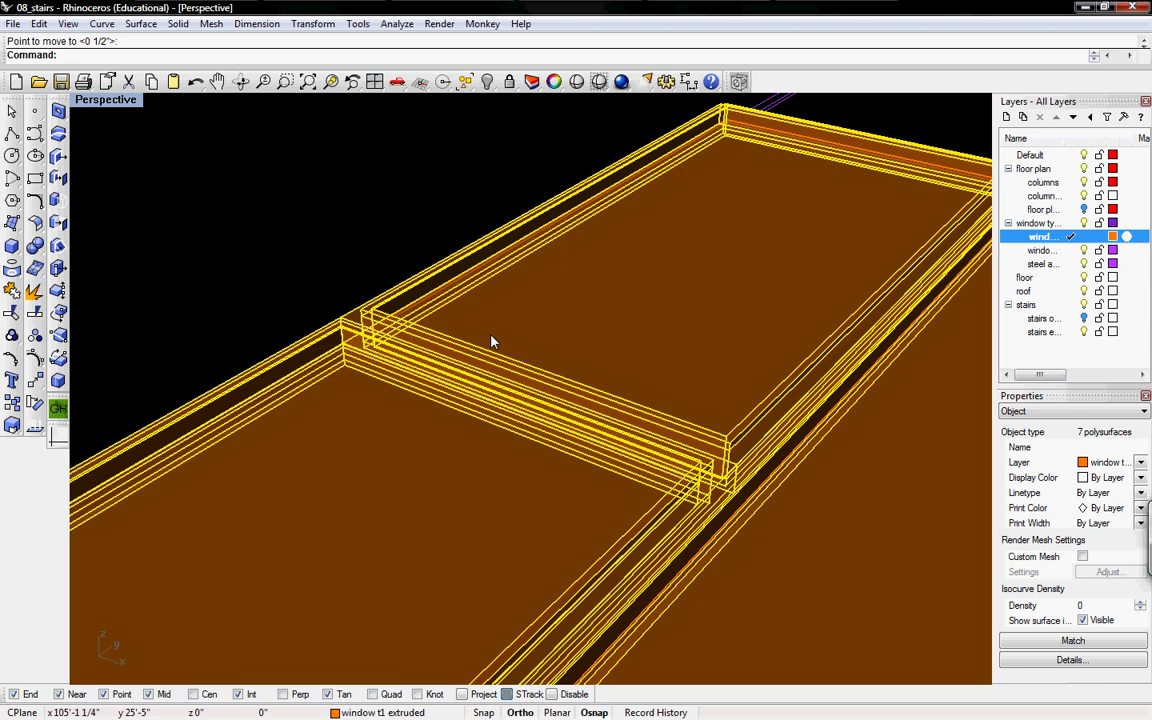
pyautogui.keyDown('shift'); pyautogui.click(522, 331); pyautogui.keyUp('shift')
pyautogui.scroll(-8, 623, 364)
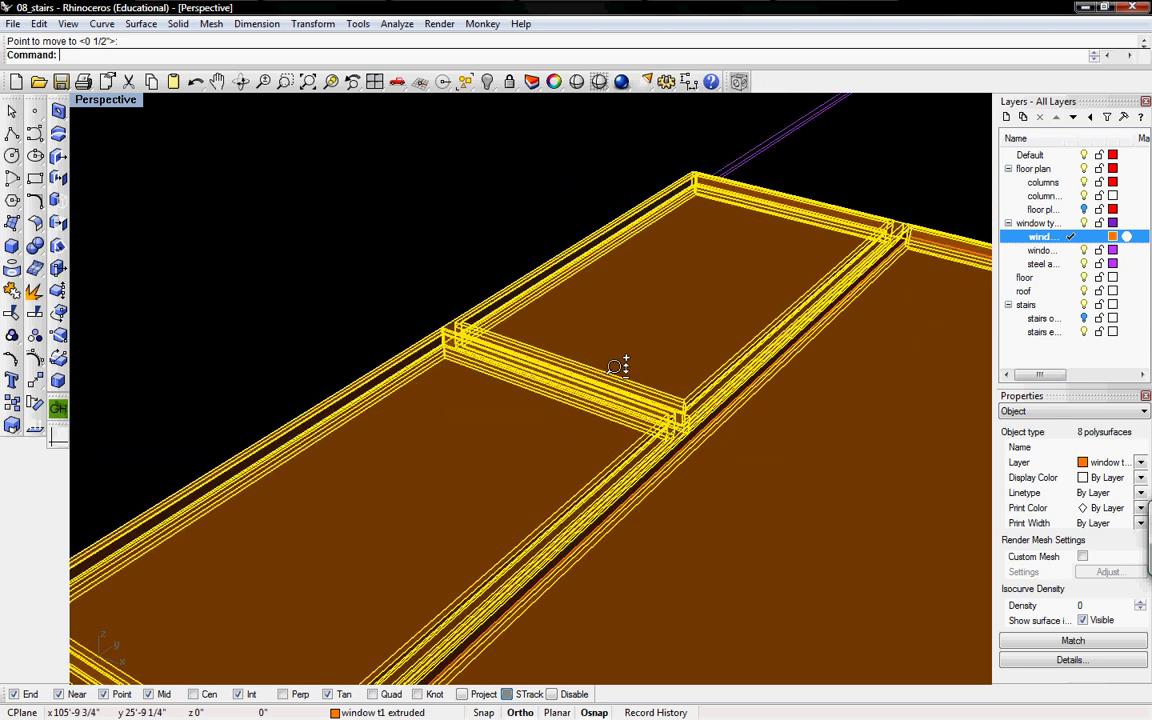
pyautogui.write('roup')
pyautogui.press('Return')
# Step: Turn off the floor layer and ungroup the three-panel window on the end facade of the house
pyautogui.moveTo(609, 399); pyautogui.dragTo(520, 460, button='right')
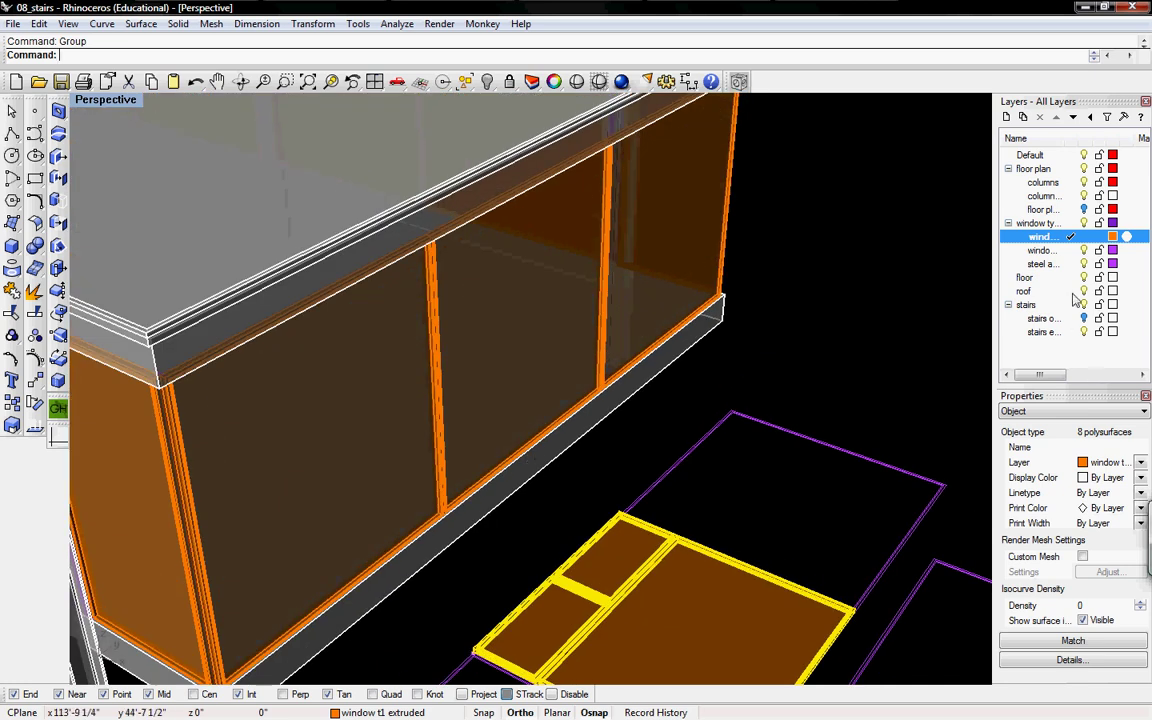
pyautogui.click(1028, 277)
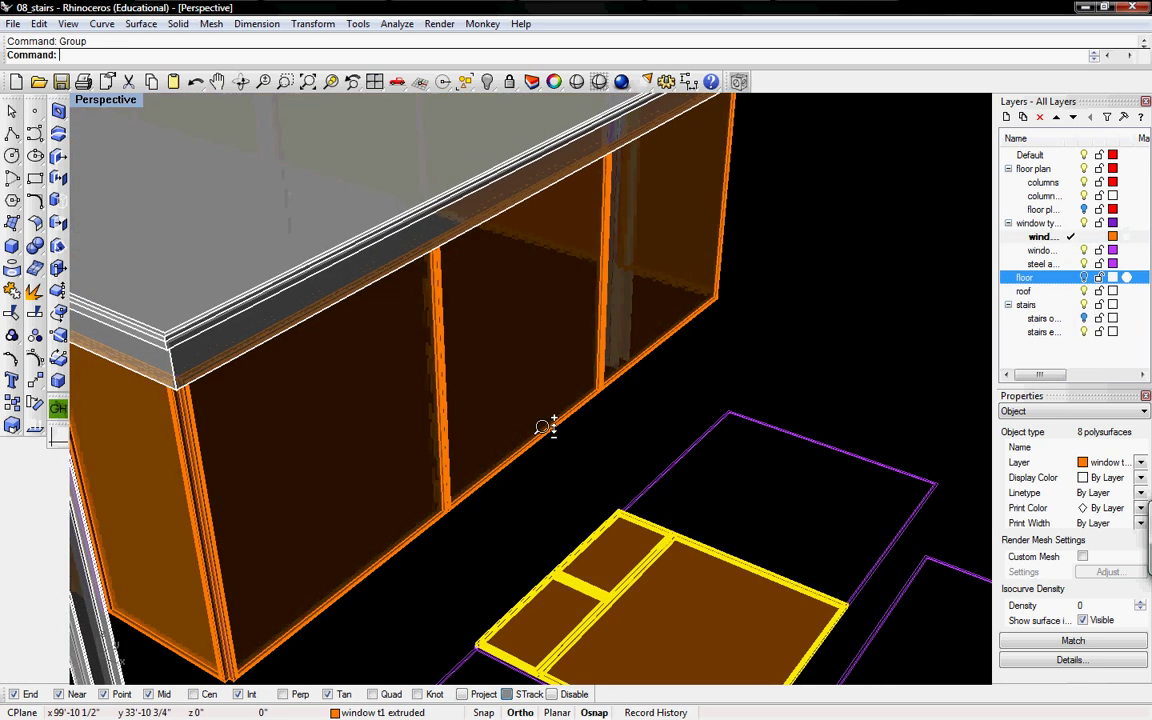
pyautogui.moveTo(520, 441); pyautogui.dragTo(509, 419, button='right')
pyautogui.click(543, 428)
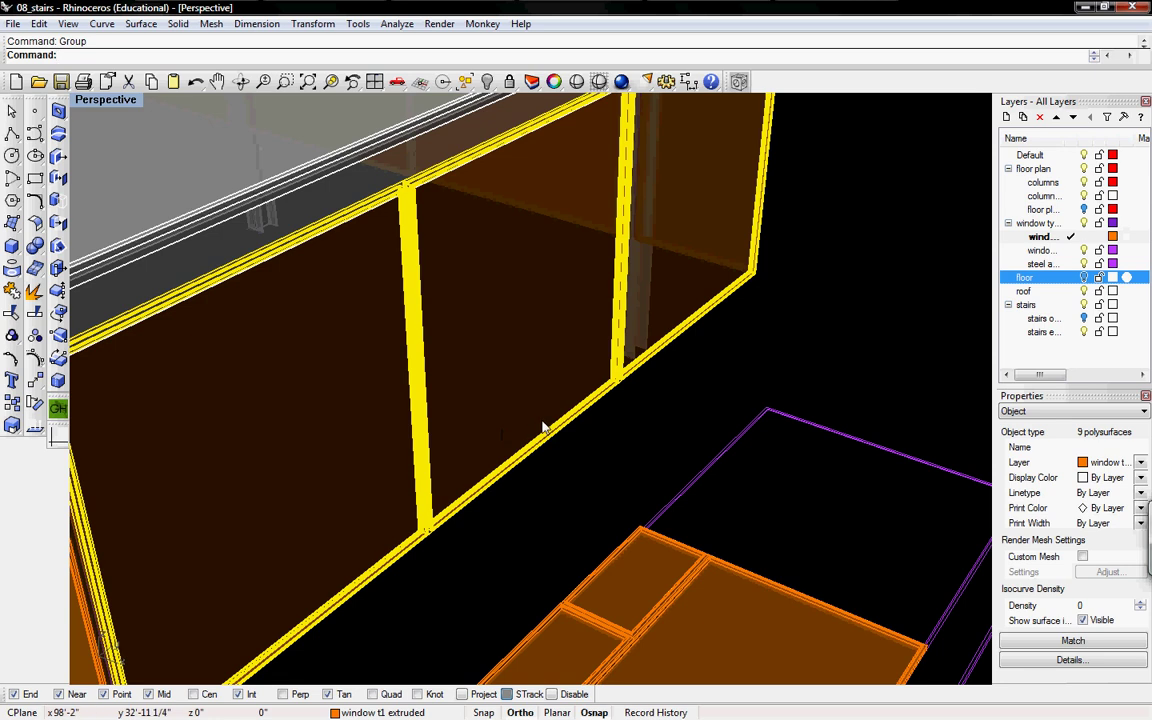
pyautogui.moveTo(530, 470); pyautogui.dragTo(501, 468, button='right')
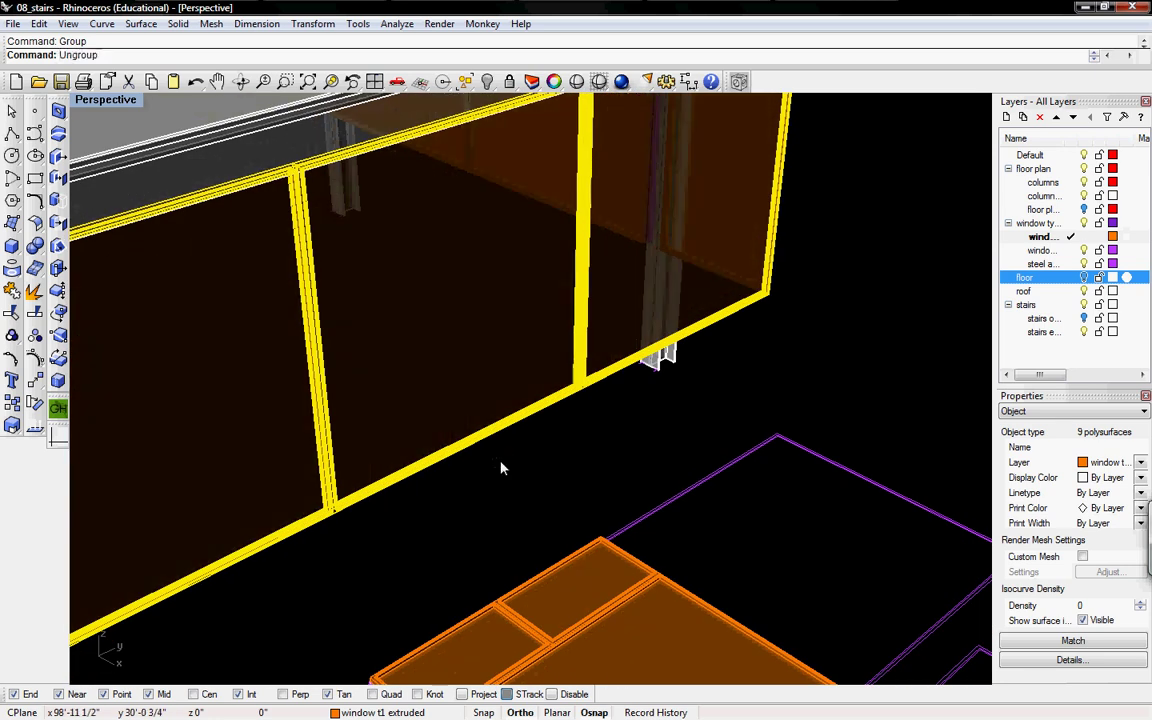
pyautogui.press('Return')
# Step: Regroup the two side windows of the end facade without the middle panel, and delete the old middle panel
pyautogui.keyDown('ctrl'); pyautogui.click(478, 426); pyautogui.keyUp('ctrl')
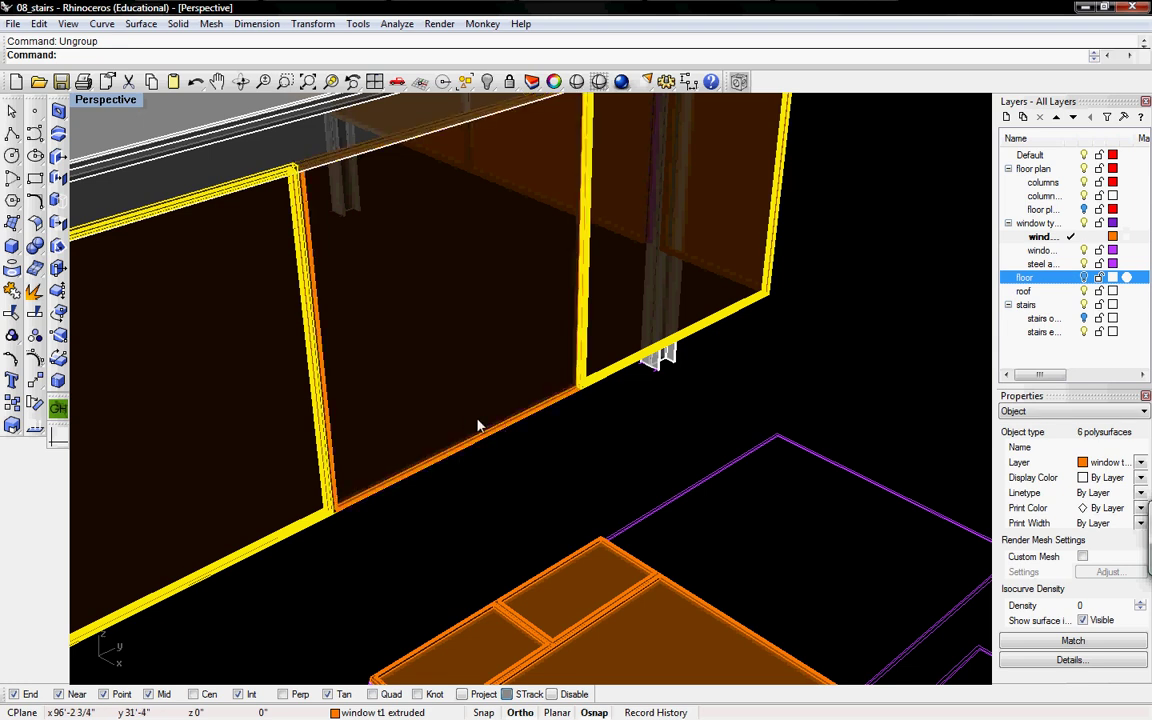
pyautogui.scroll(3, 347, 515)
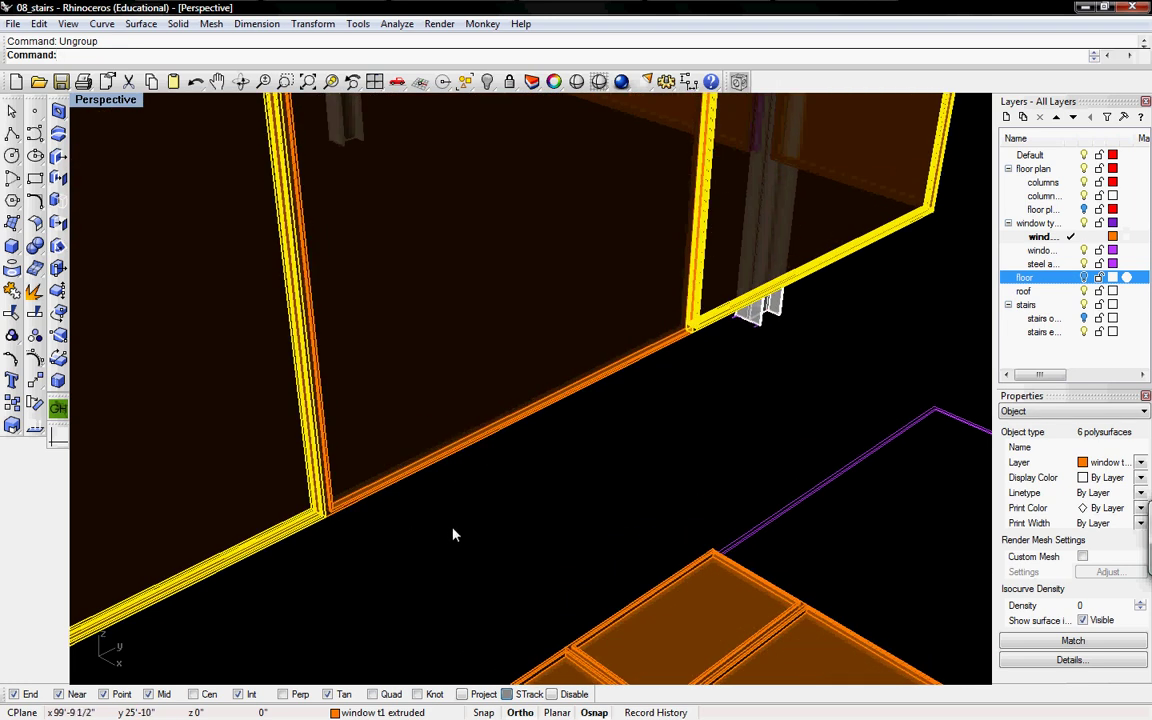
pyautogui.write('Group')
pyautogui.press('Return')
pyautogui.moveTo(496, 504); pyautogui.dragTo(442, 404)
pyautogui.press('Delete')
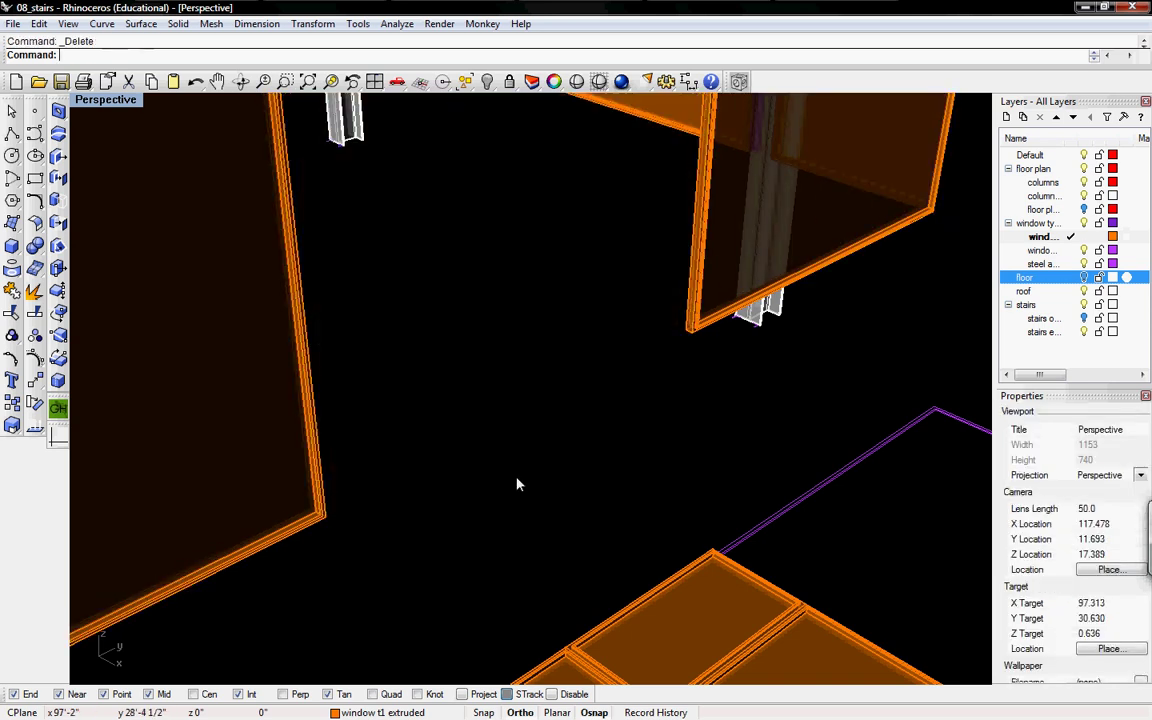
# Step: Rotate the complete subdivided window panel, including its large glass pane, 90° upright about its outer frame's corner in the front view
pyautogui.moveTo(585, 496); pyautogui.dragTo(576, 291, button='right')
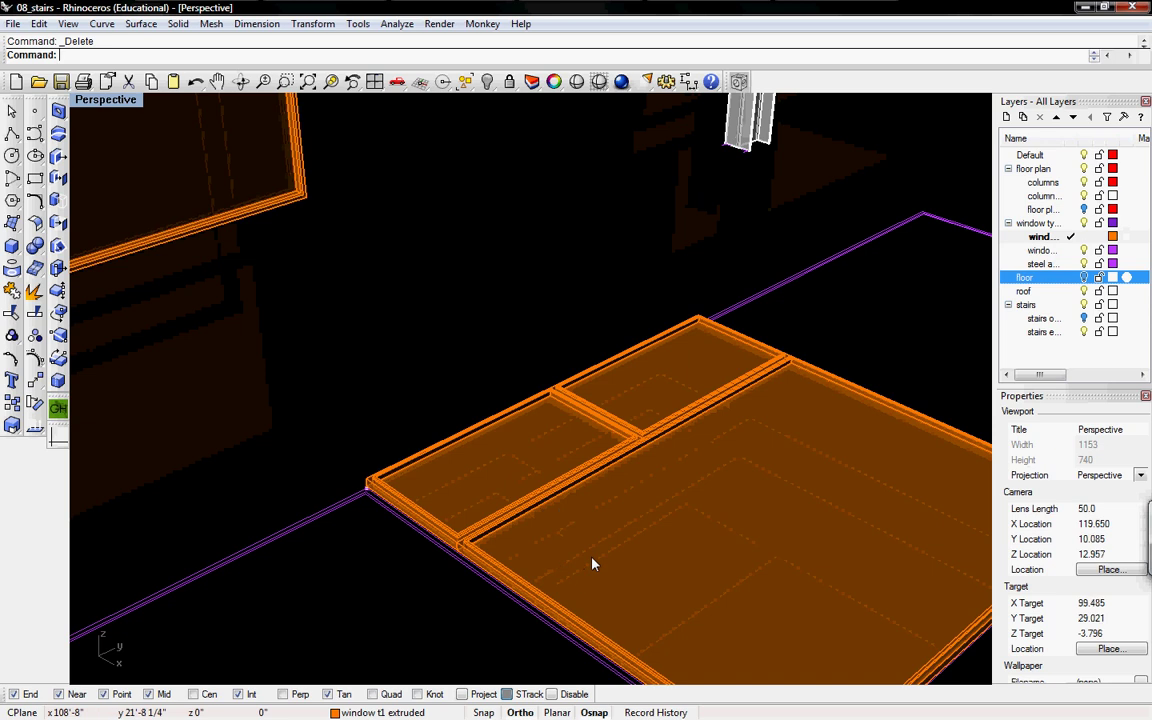
pyautogui.click(578, 515)
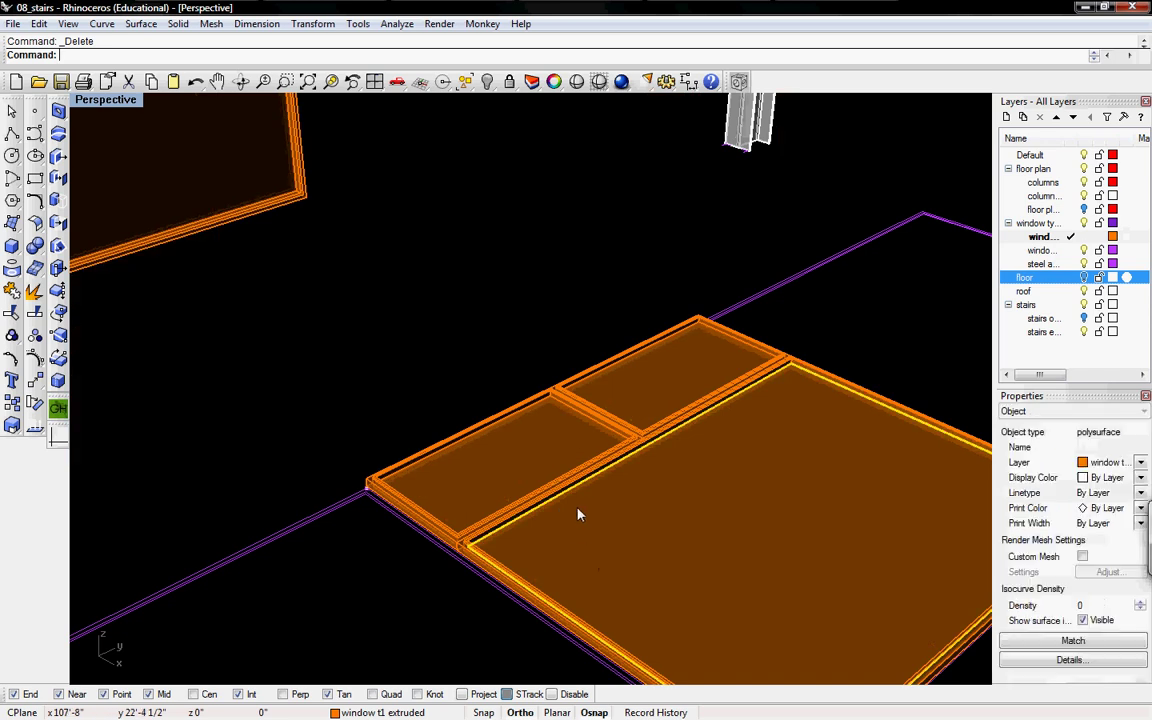
pyautogui.click(621, 442)
pyautogui.click(678, 407)
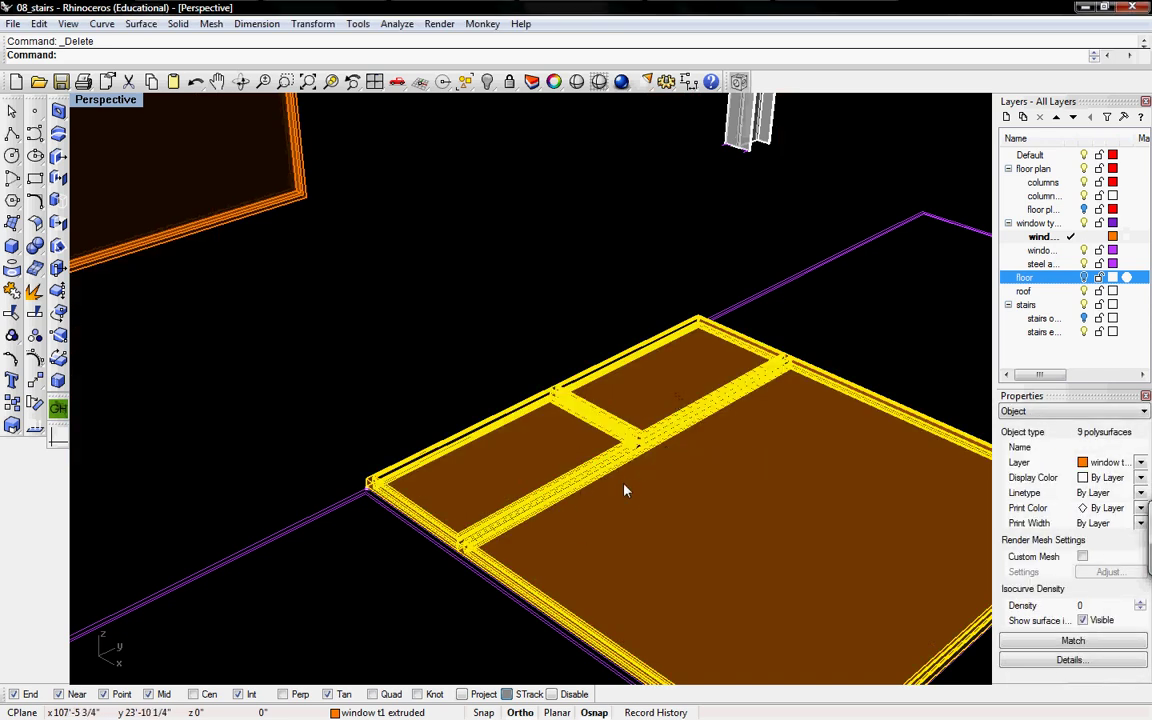
pyautogui.scroll(-3, 645, 485)
pyautogui.scroll(6, 648, 492)
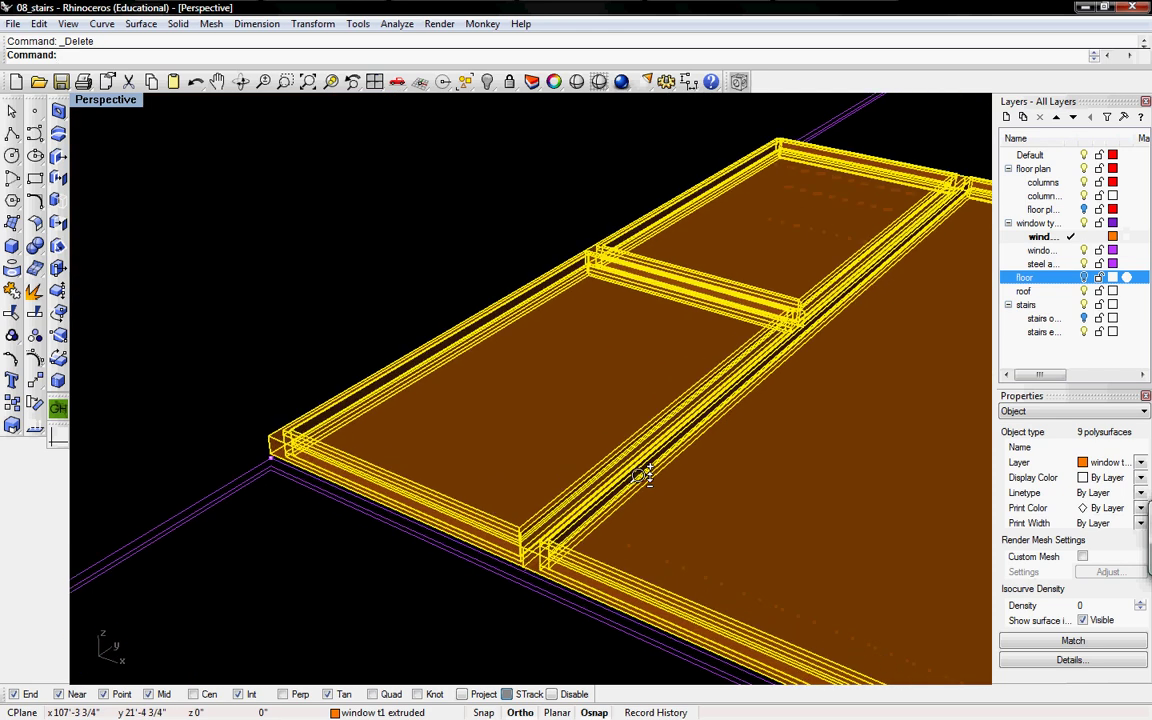
pyautogui.hotkey('ctrl', 'F1')
pyautogui.hotkey('ctrl', 'F2')
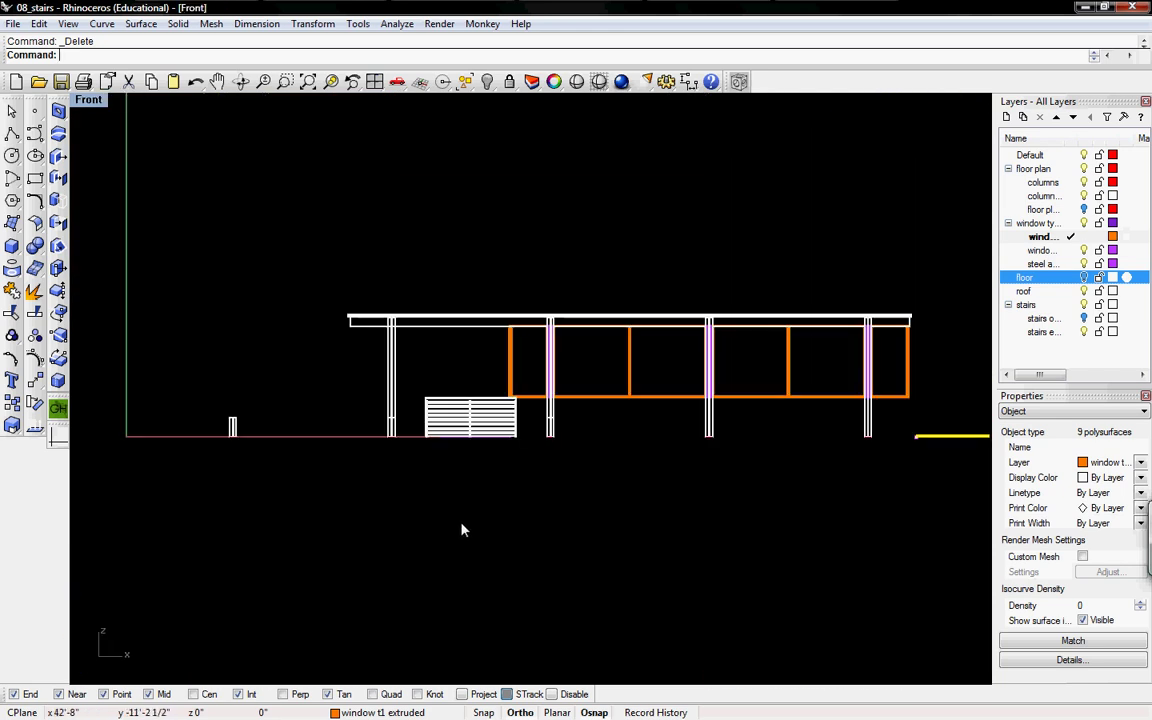
pyautogui.moveTo(857, 428); pyautogui.dragTo(455, 476, button='right')
pyautogui.keyDown('ctrl'); pyautogui.moveTo(538, 483); pyautogui.dragTo(478, 272, button='right'); pyautogui.keyUp('ctrl')
pyautogui.scroll(3, 167, 560)
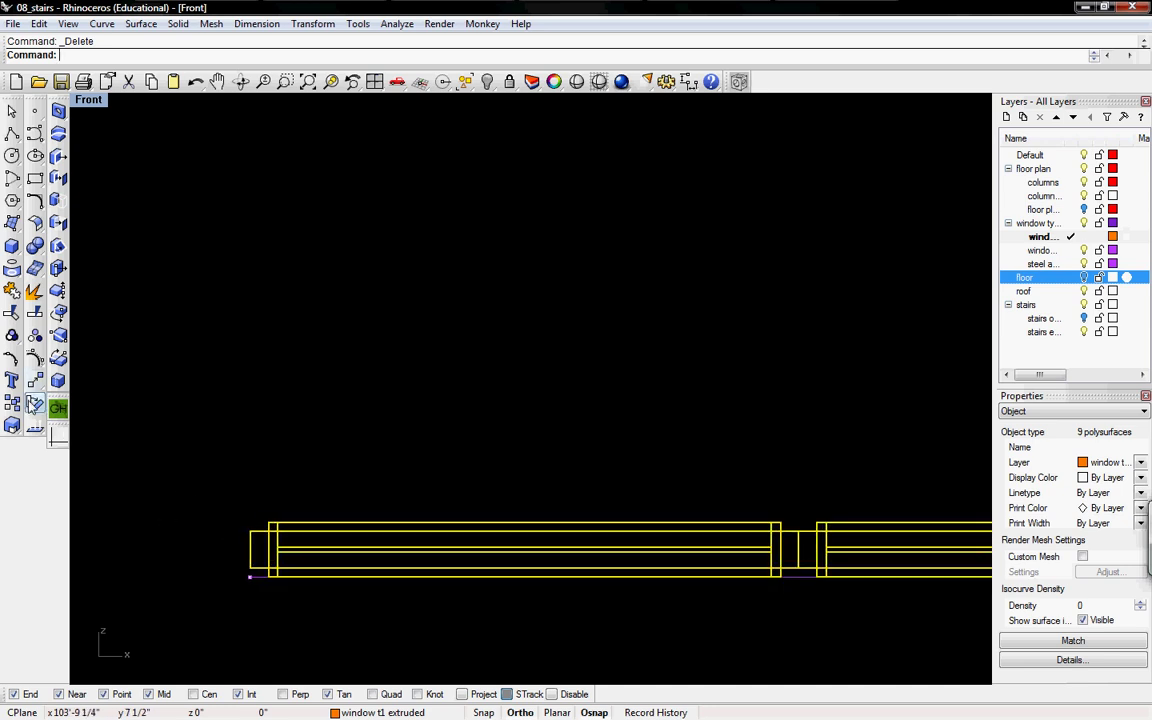
pyautogui.click(34, 403)
pyautogui.click(245, 527)
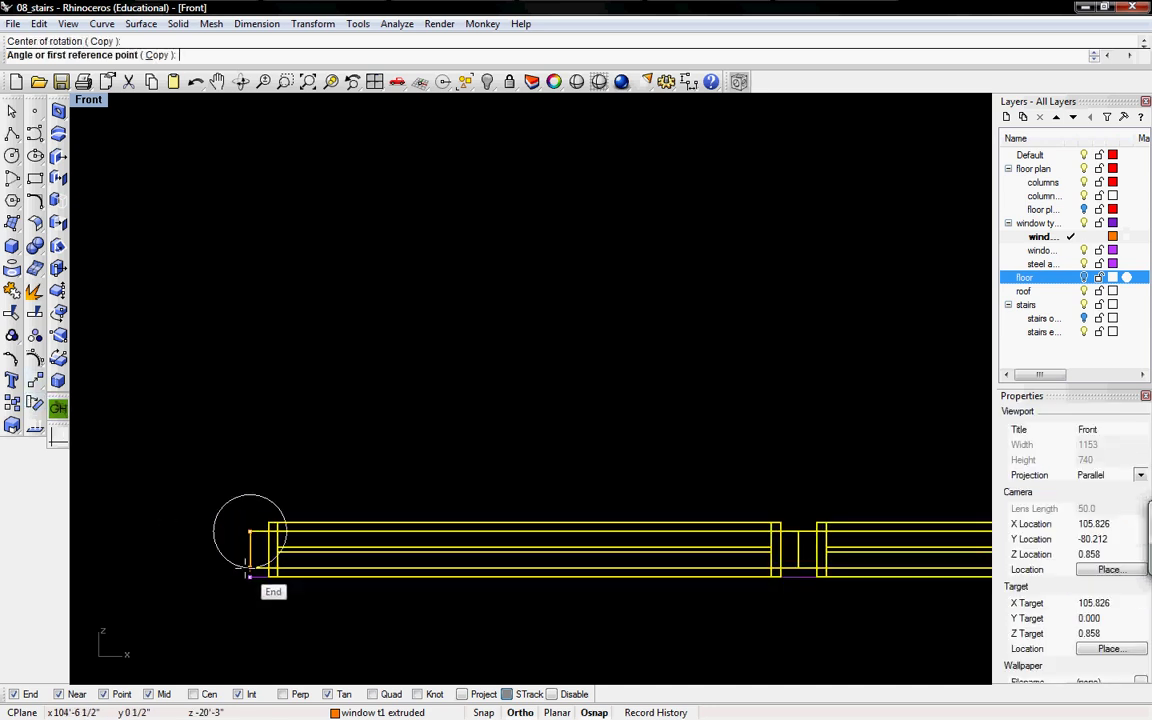
pyautogui.click(250, 574)
pyautogui.click(351, 531)
# Step: Move the upright panel from its lower outer corner into the facade's middle opening, snapping to the adjacent window's lower corner
pyautogui.hotkey('ctrl', 'Tab')
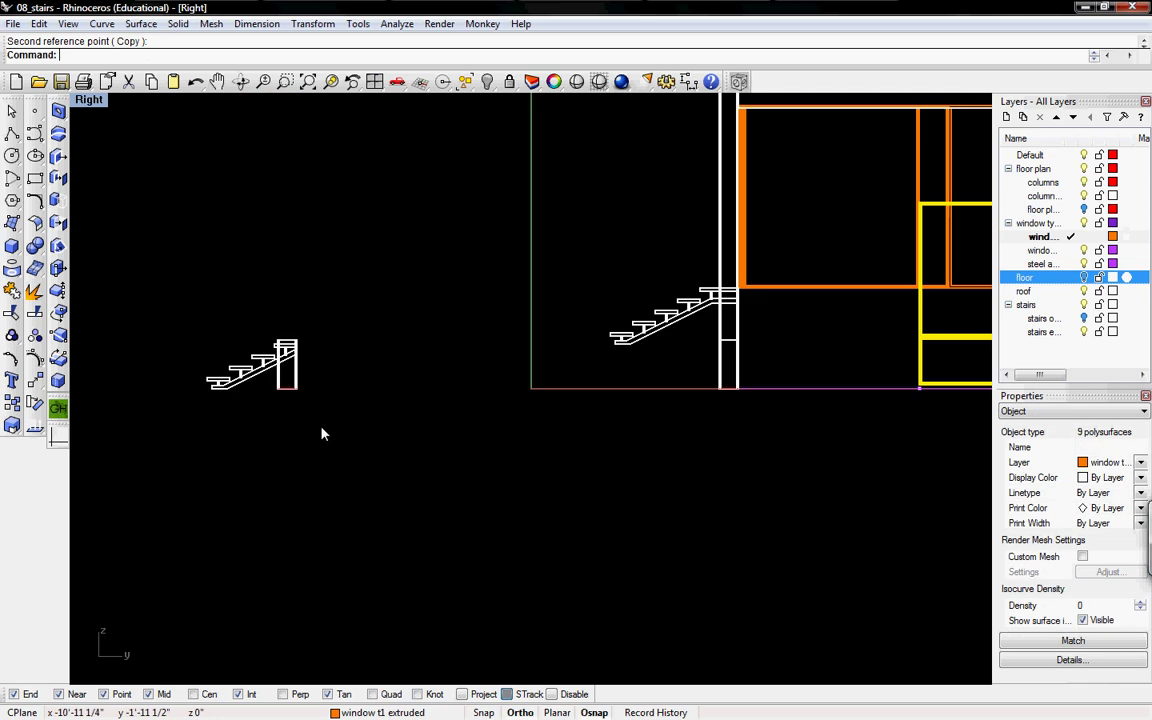
pyautogui.hotkey('ctrl', 'Tab')
pyautogui.keyDown('ctrl'); pyautogui.moveTo(430, 368); pyautogui.dragTo(436, 448, button='right'); pyautogui.keyUp('ctrl')
pyautogui.keyDown('shift'); pyautogui.moveTo(418, 338); pyautogui.dragTo(540, 424, button='right'); pyautogui.keyUp('shift')
pyautogui.keyDown('ctrl'); pyautogui.moveTo(553, 434); pyautogui.dragTo(556, 444, button='right'); pyautogui.keyUp('ctrl')
pyautogui.scroll(3, 548, 430)
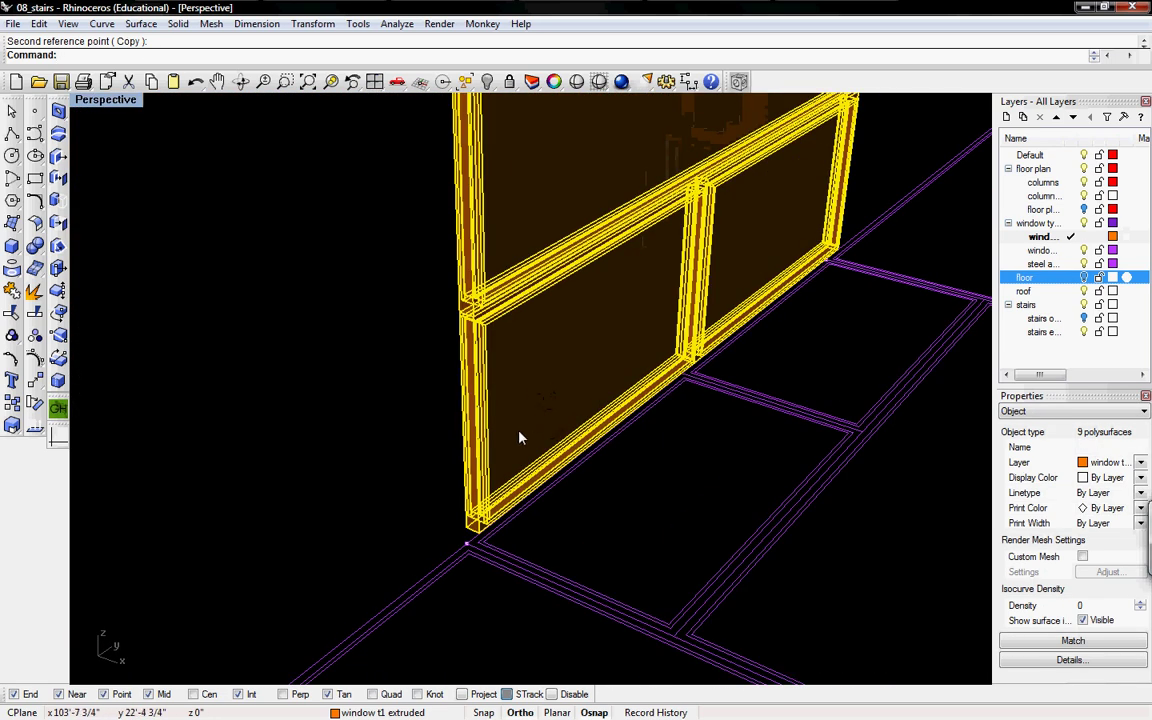
pyautogui.click(466, 528)
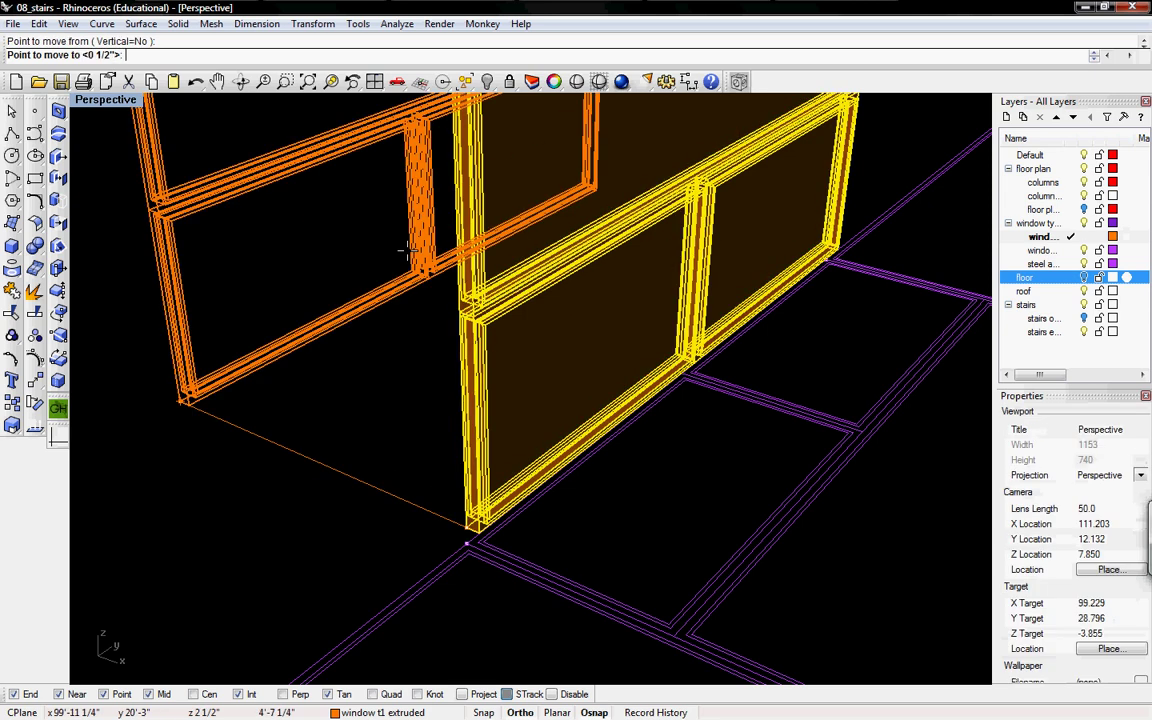
pyautogui.click(473, 540)
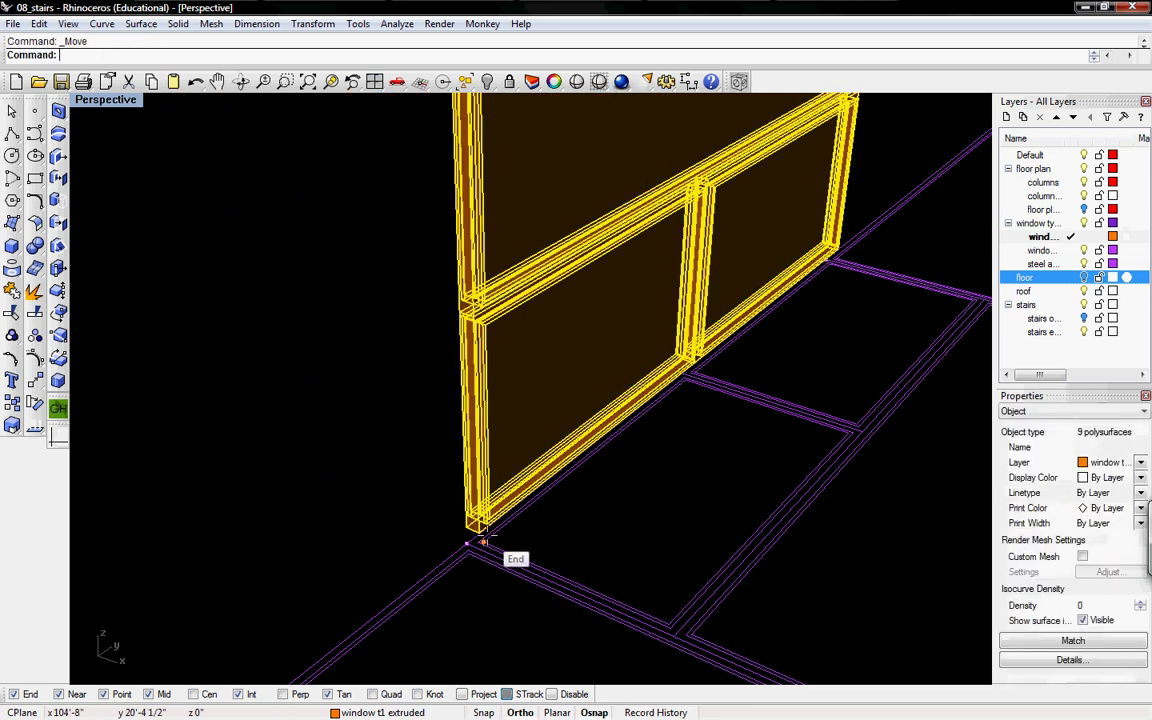
pyautogui.rightClick(485, 536)
pyautogui.click(473, 531)
pyautogui.scroll(-7, 388, 358)
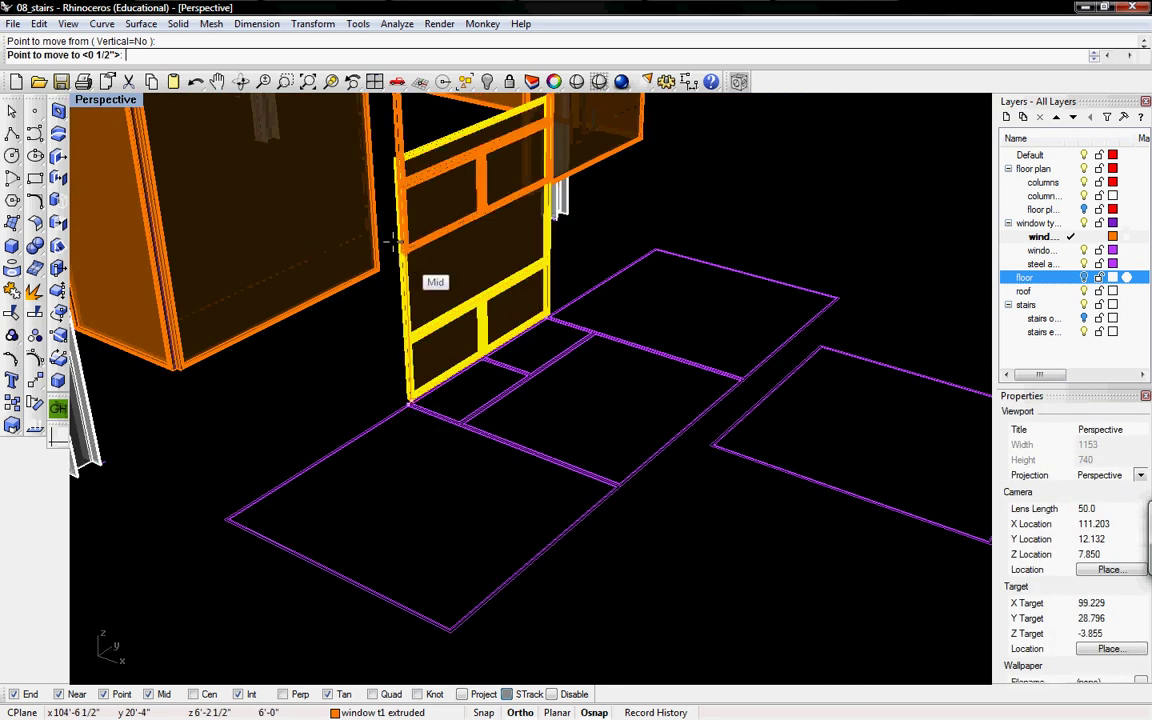
pyautogui.scroll(5, 390, 275)
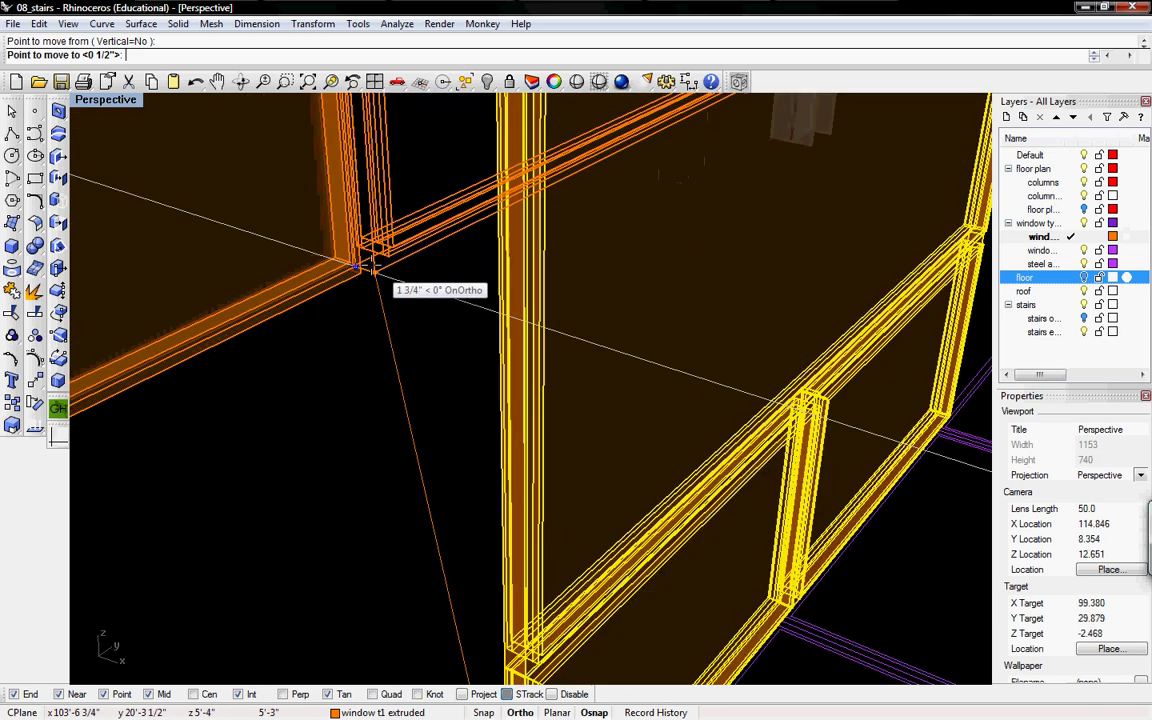
pyautogui.click(358, 265)
# Step: Turn off the purple window outline layer and turn the floor layer back on
pyautogui.keyDown('ctrl'); pyautogui.moveTo(391, 270); pyautogui.dragTo(415, 322, button='right'); pyautogui.keyUp('ctrl')
pyautogui.keyDown('shift'); pyautogui.moveTo(415, 322); pyautogui.dragTo(432, 260, button='right'); pyautogui.keyUp('shift')
pyautogui.scroll(5, 413, 235)
pyautogui.moveTo(477, 362); pyautogui.dragTo(501, 350, button='right')
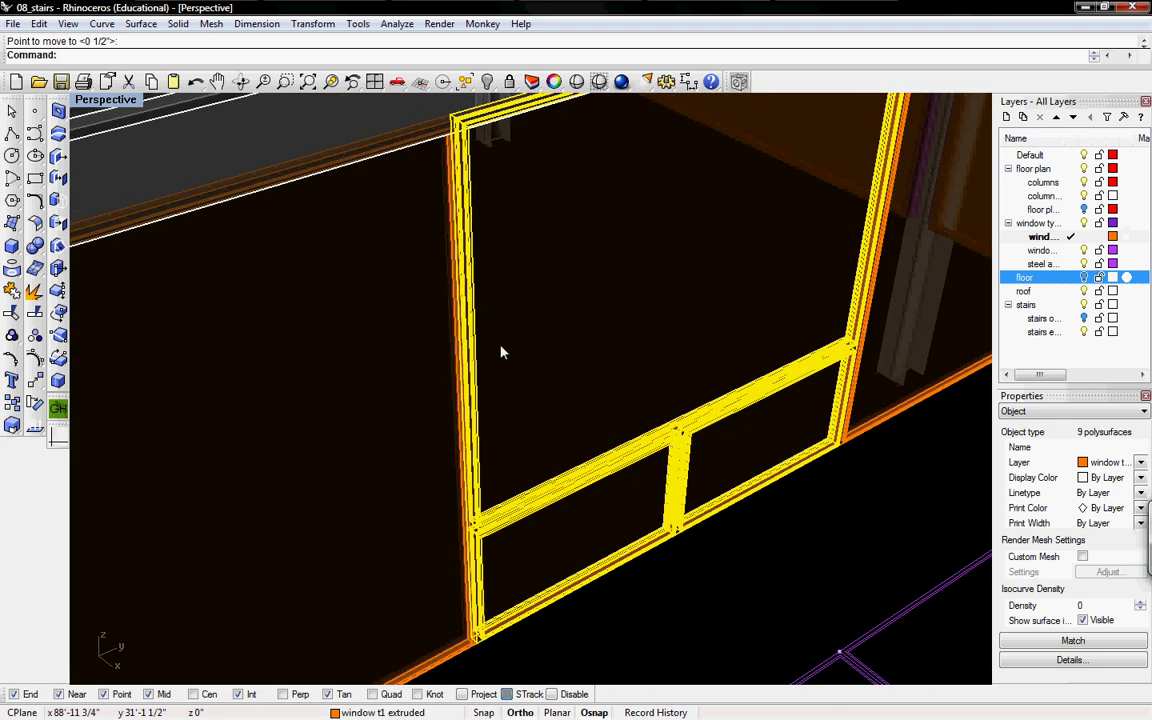
pyautogui.scroll(-6, 502, 352)
pyautogui.moveTo(512, 440); pyautogui.dragTo(638, 374, button='right')
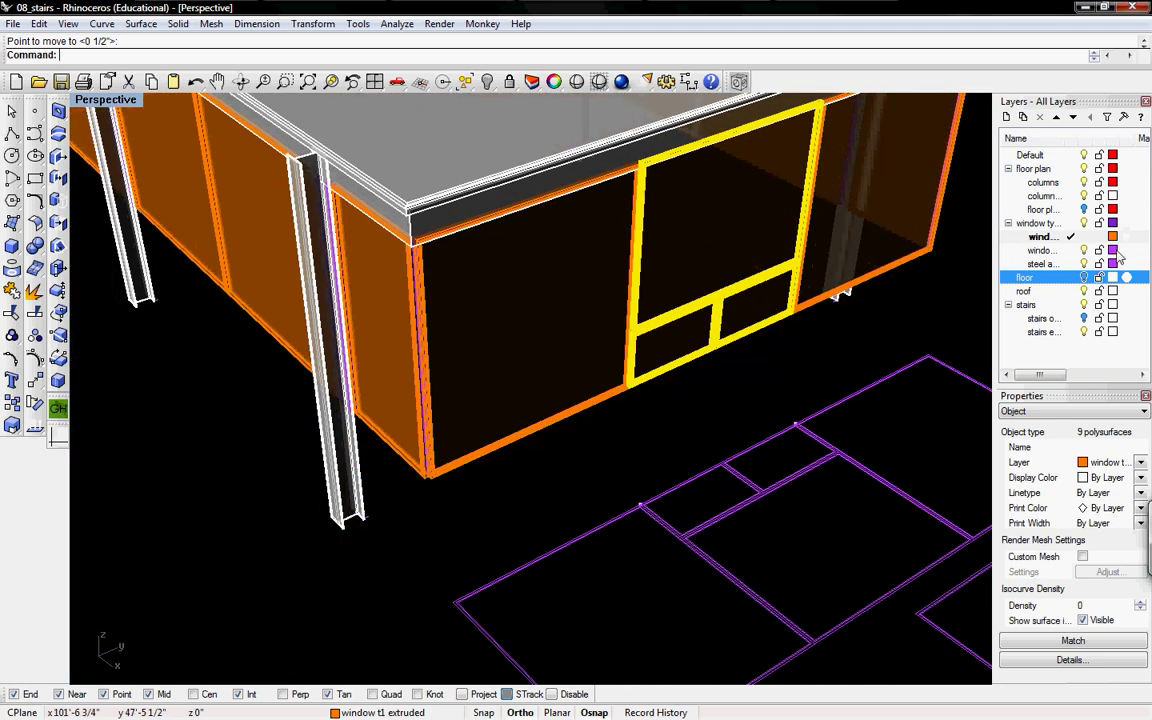
pyautogui.click(1083, 251)
pyautogui.moveTo(692, 305); pyautogui.dragTo(590, 328, button='right')
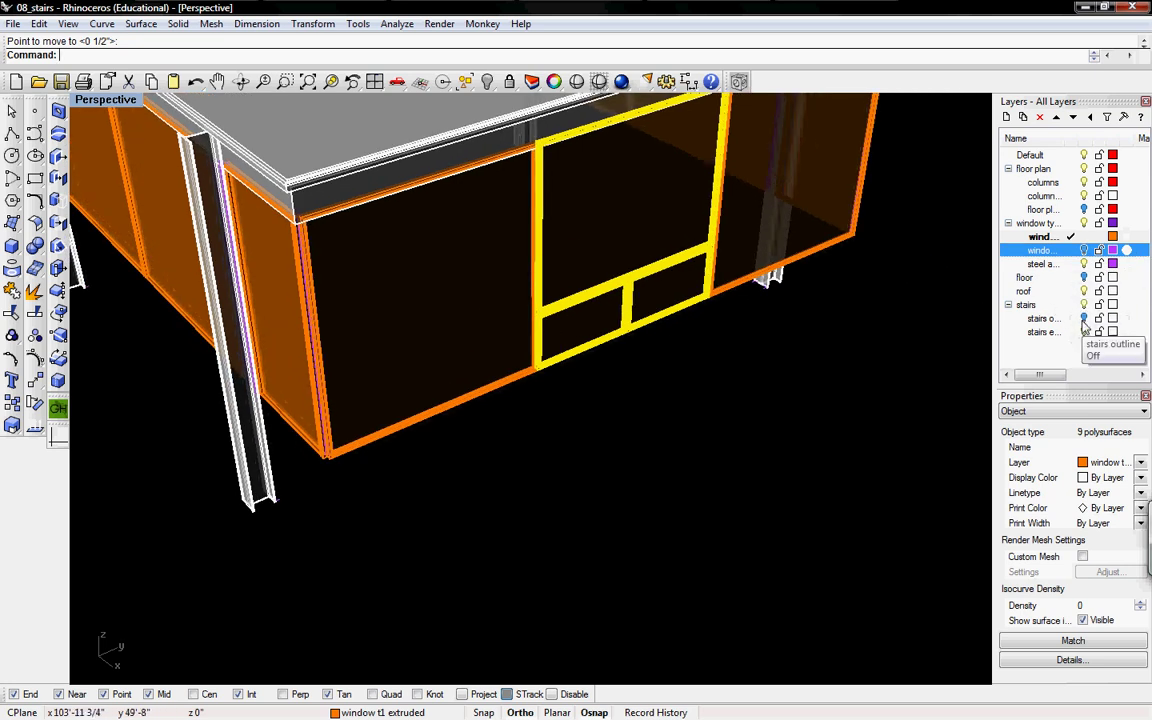
pyautogui.click(1084, 277)
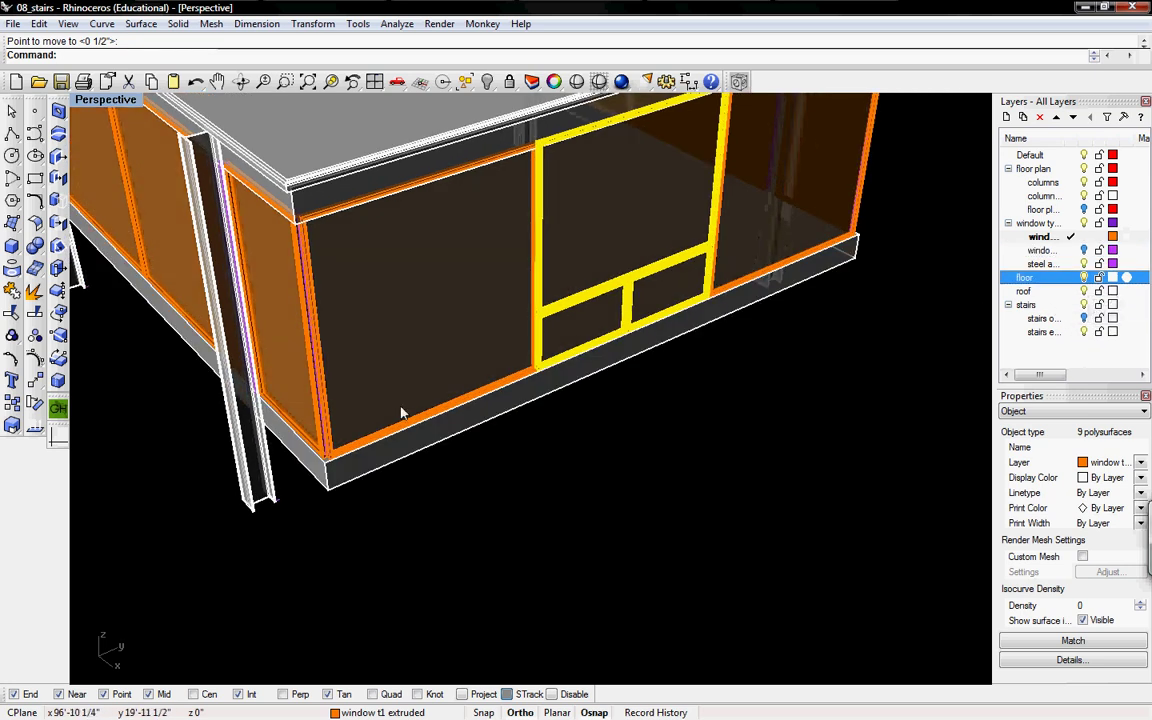
# Step: Set the colors of the window t1 extruded layer and the steel sublayer to White
pyautogui.moveTo(399, 406); pyautogui.dragTo(480, 400, button='right')
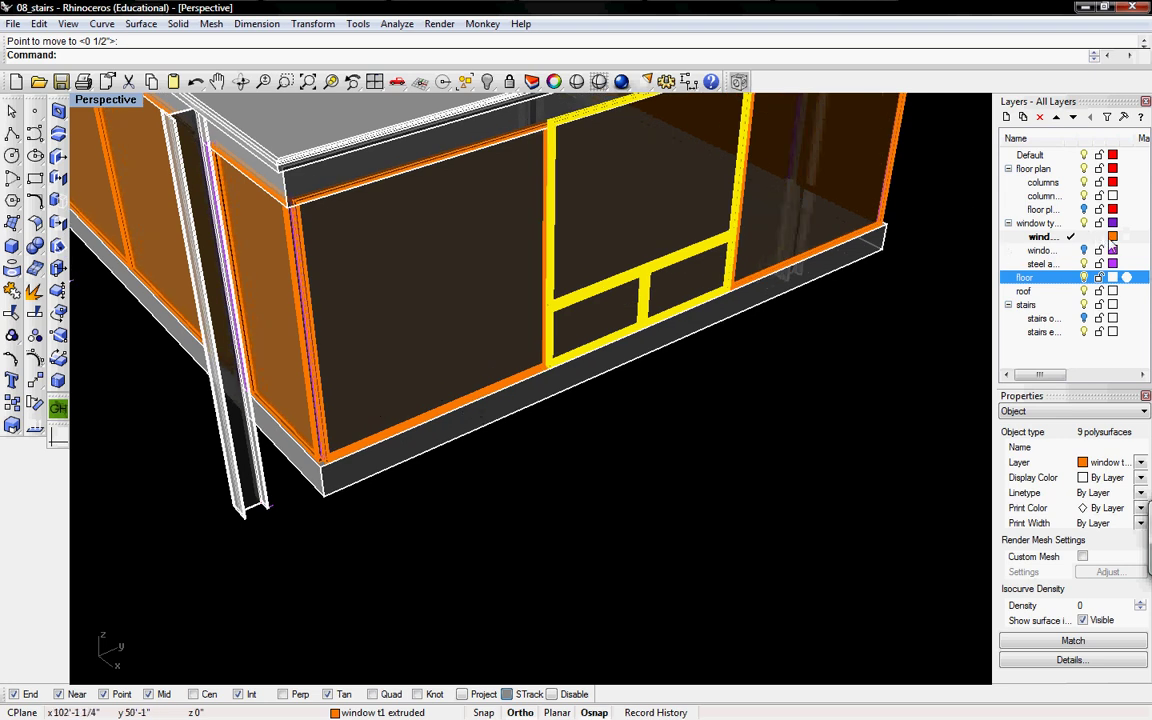
pyautogui.click(1113, 237)
pyautogui.click(446, 229)
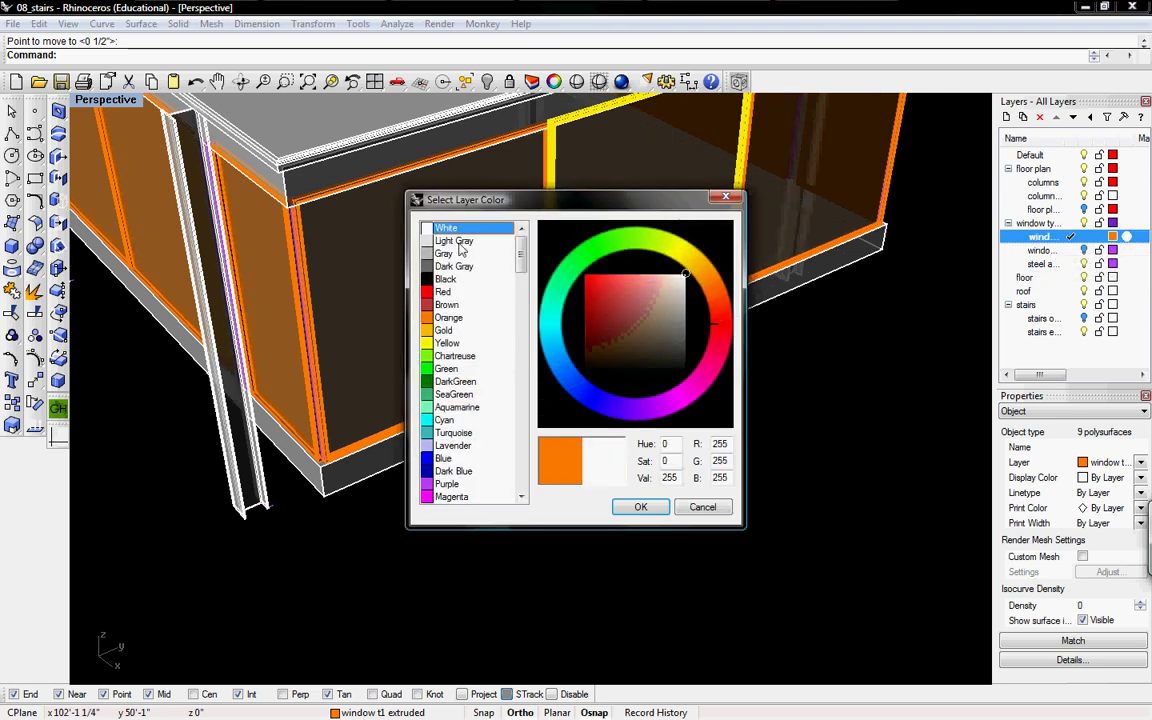
pyautogui.click(641, 507)
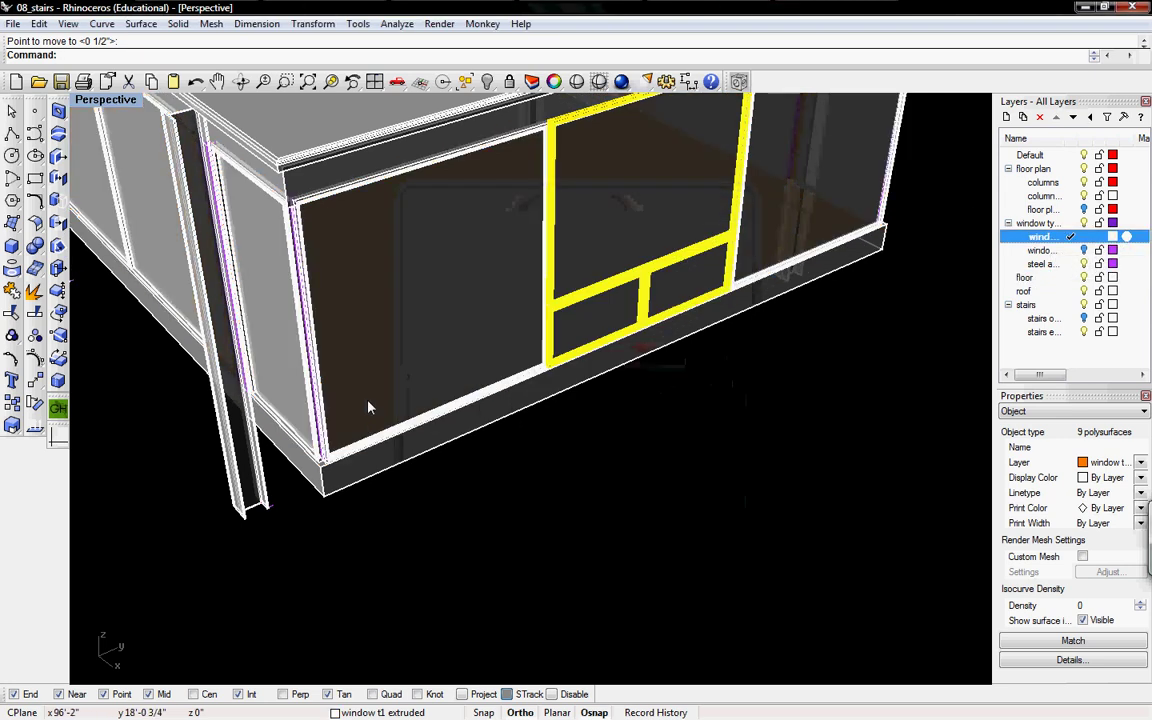
pyautogui.click(1113, 264)
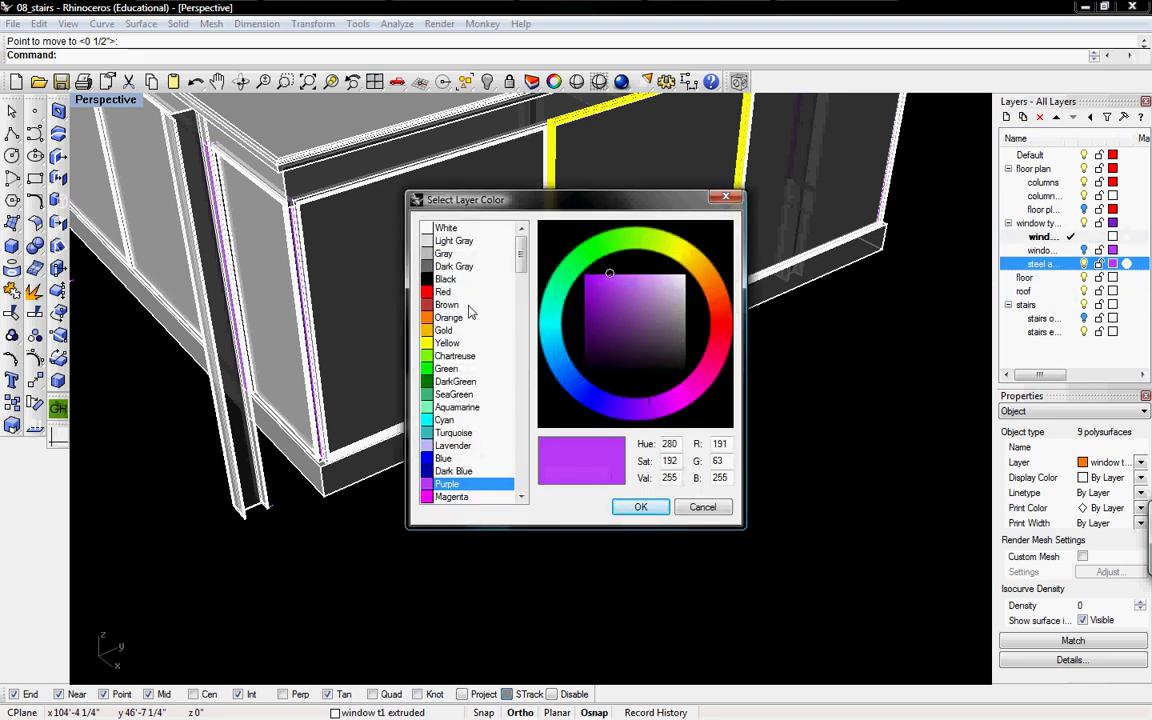
pyautogui.click(449, 232)
pyautogui.click(643, 515)
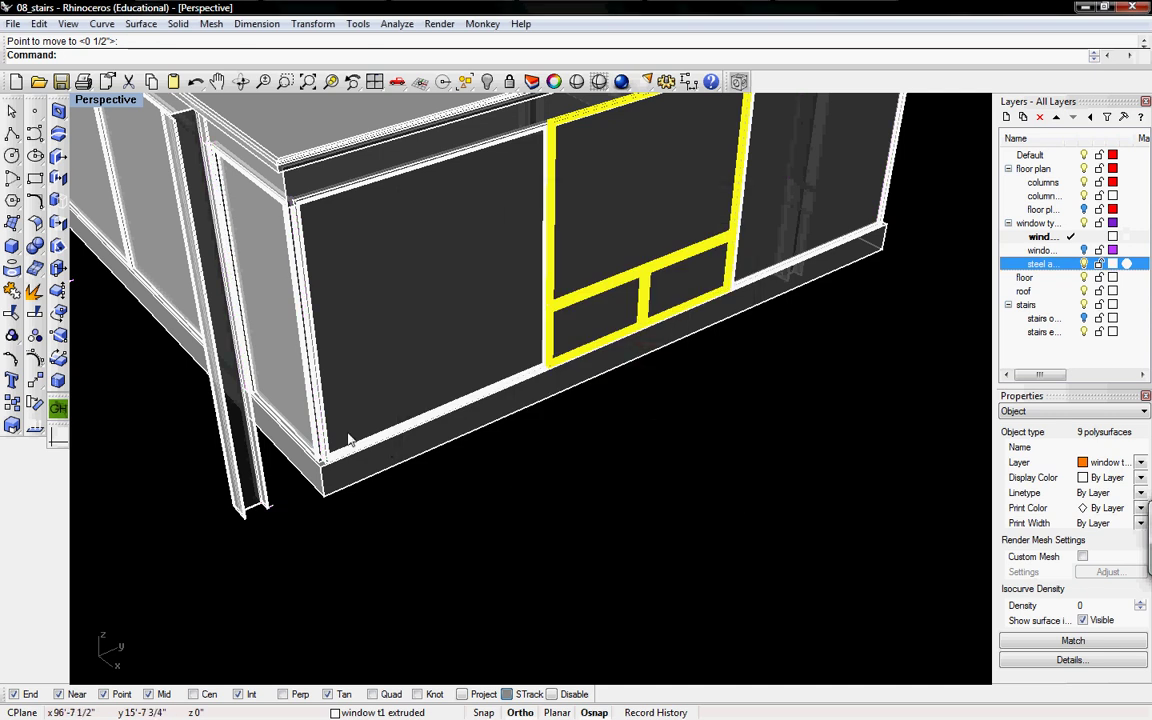
# Step: Clear the window panel selection and examine the whole house model from the terrace and stairs side
pyautogui.moveTo(347, 438); pyautogui.dragTo(484, 430, button='right')
pyautogui.click(336, 555)
pyautogui.scroll(-5, 387, 519)
pyautogui.scroll(-5, 387, 518)
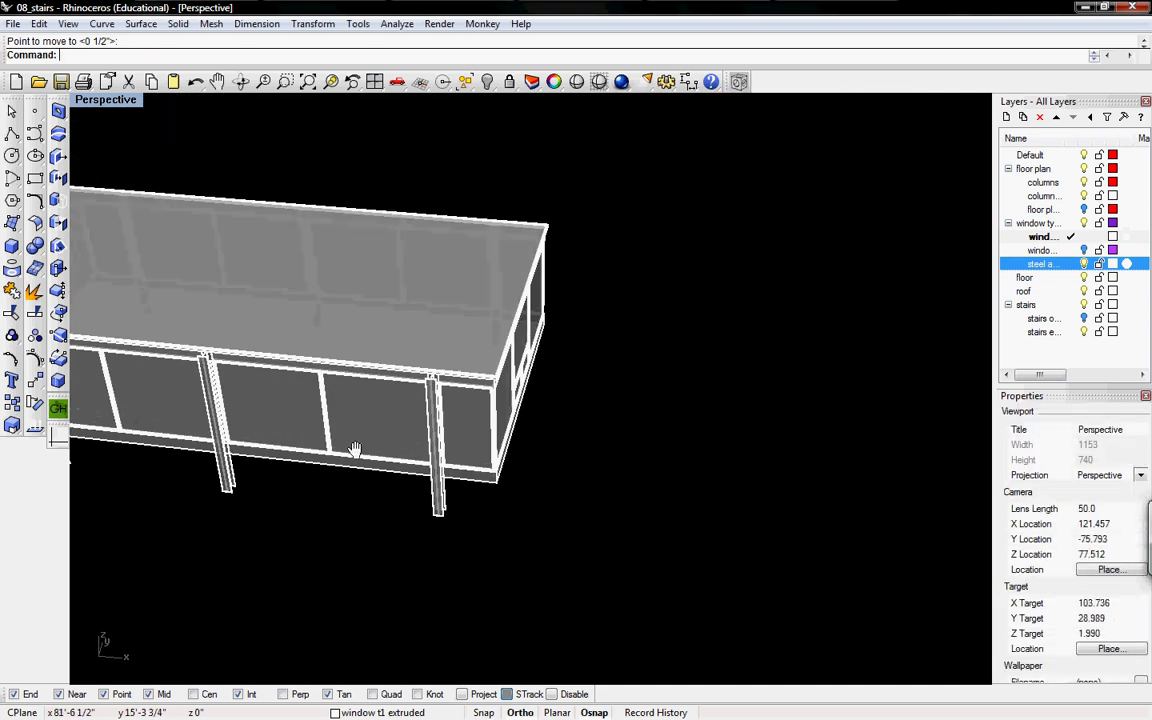
pyautogui.moveTo(347, 432); pyautogui.dragTo(504, 413, button='right')
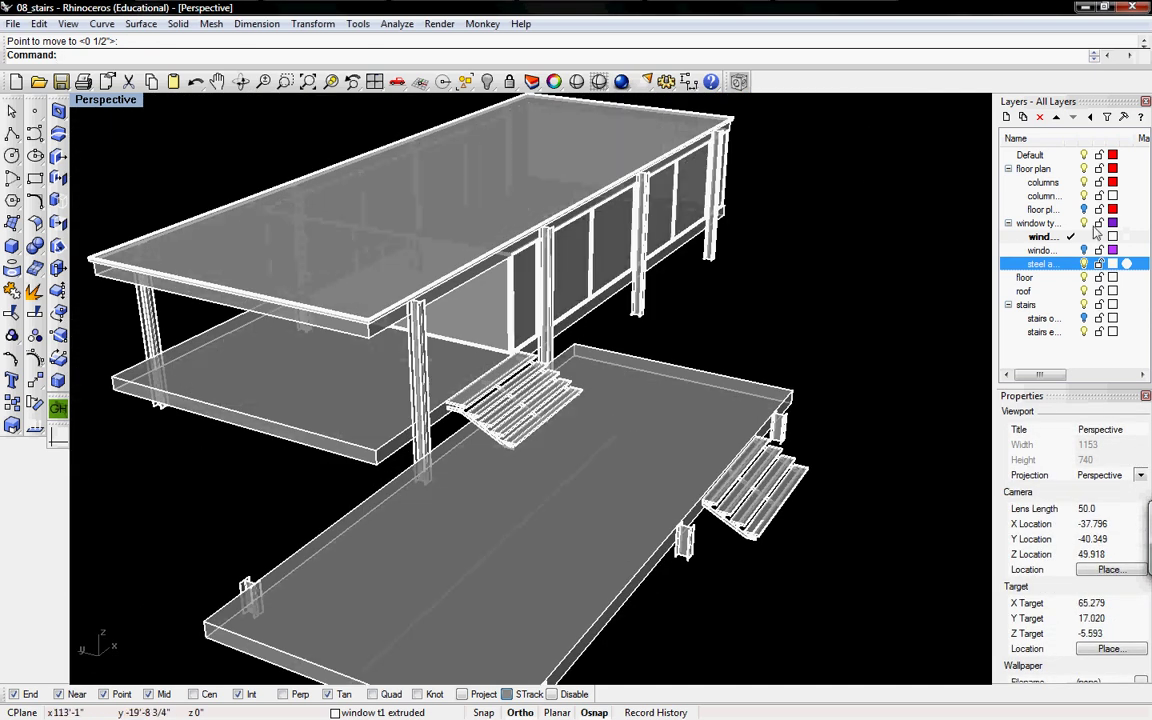
# Step: Boolean-union the lowest tread of the outer terrace stairs with its support beneath
pyautogui.keyDown('shift'); pyautogui.moveTo(585, 500); pyautogui.dragTo(482, 442, button='right'); pyautogui.keyUp('shift')
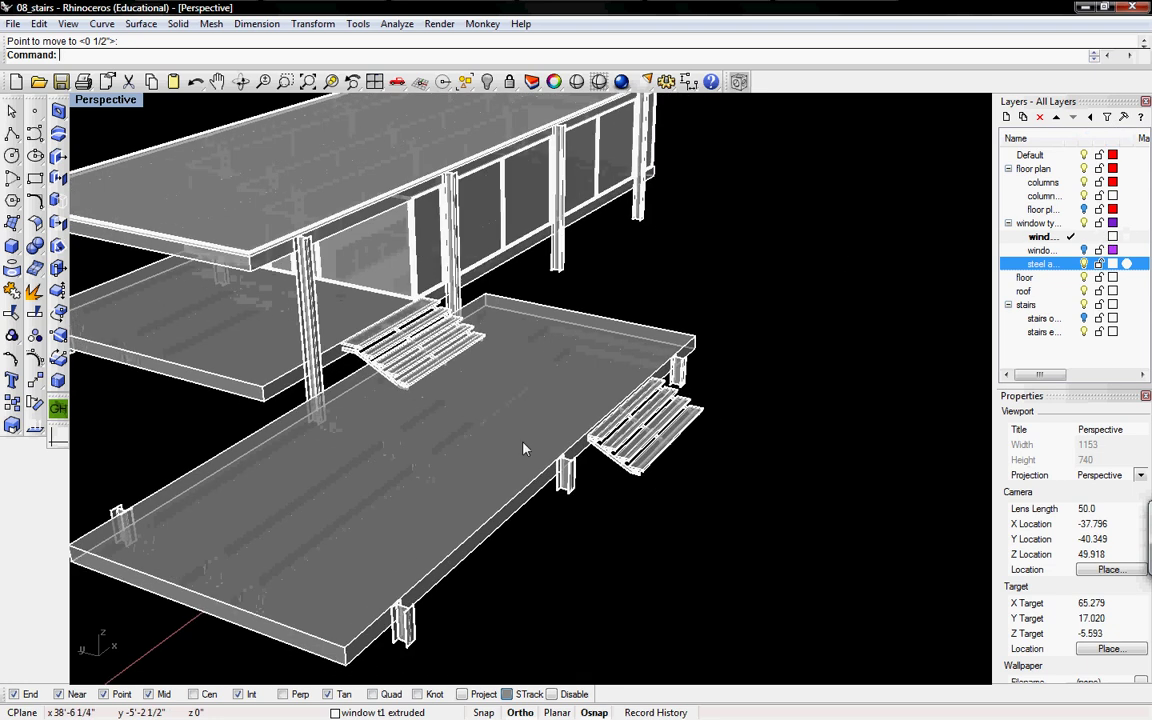
pyautogui.scroll(8, 598, 455)
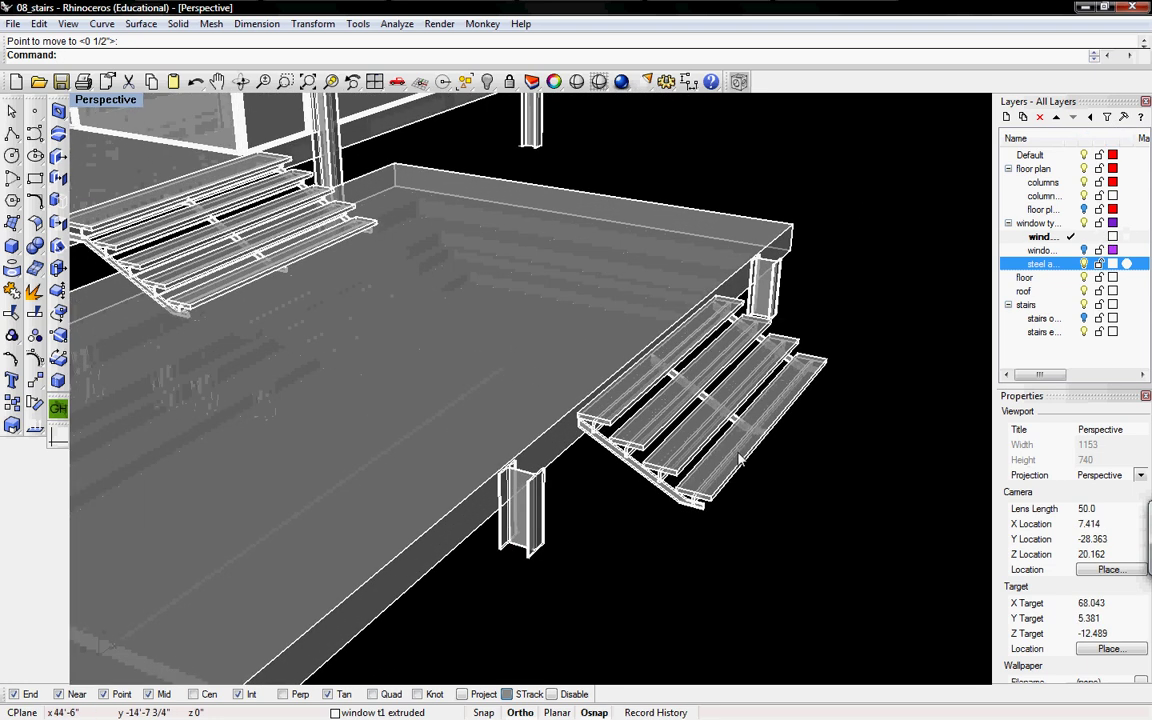
pyautogui.click(704, 478)
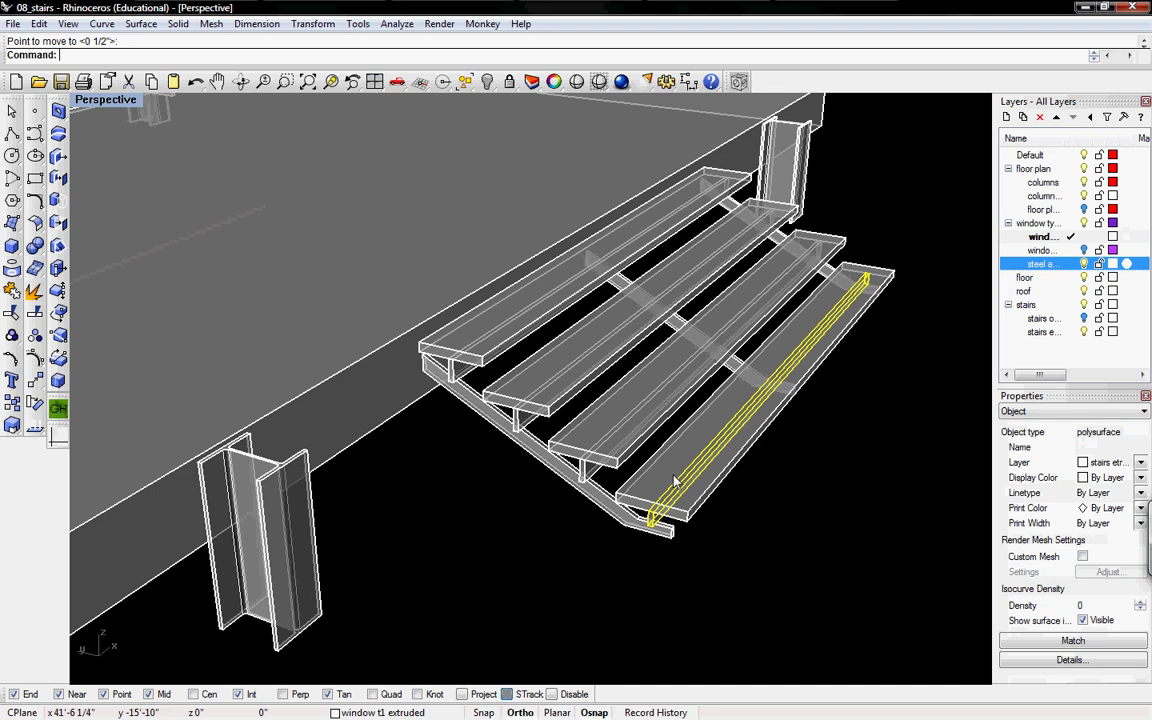
pyautogui.moveTo(688, 516); pyautogui.dragTo(680, 509, button='right')
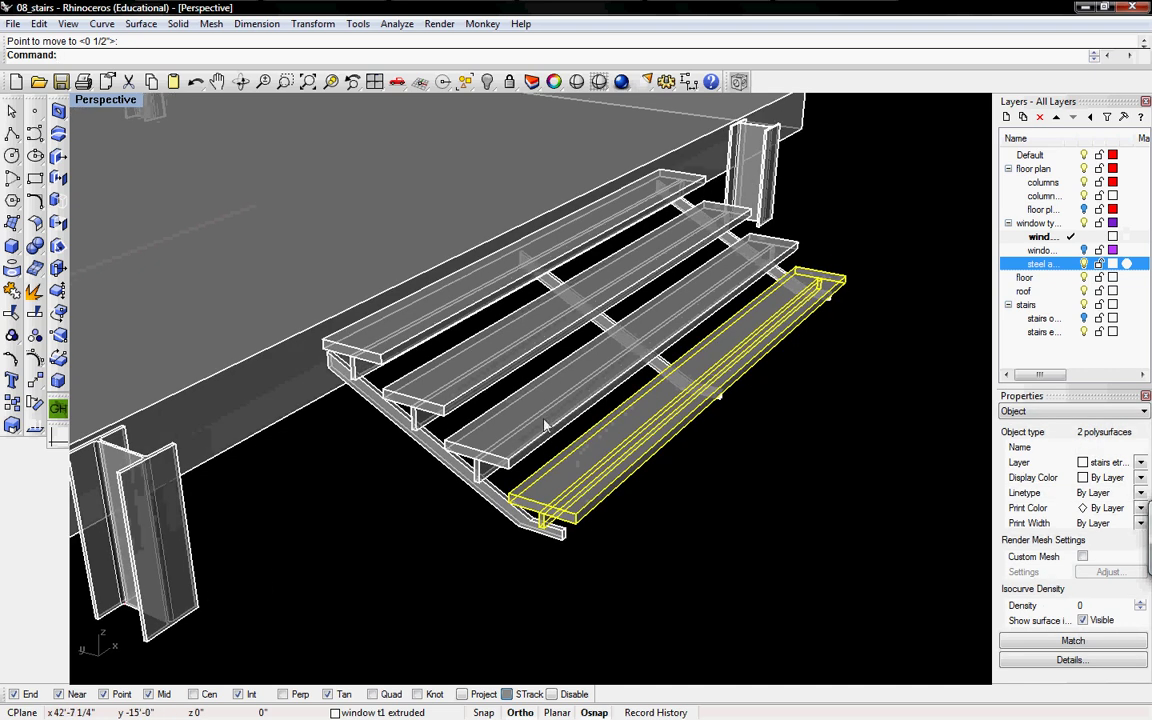
pyautogui.moveTo(544, 425); pyautogui.dragTo(682, 477, button='right')
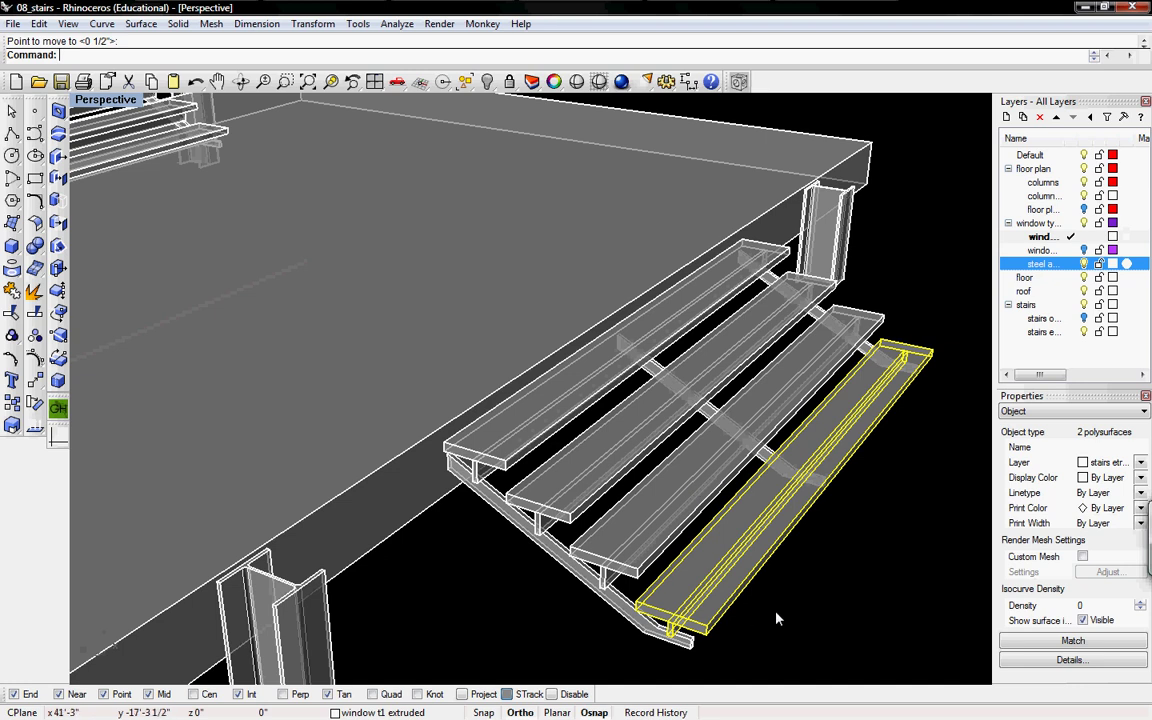
pyautogui.press('Escape')
pyautogui.click(707, 568)
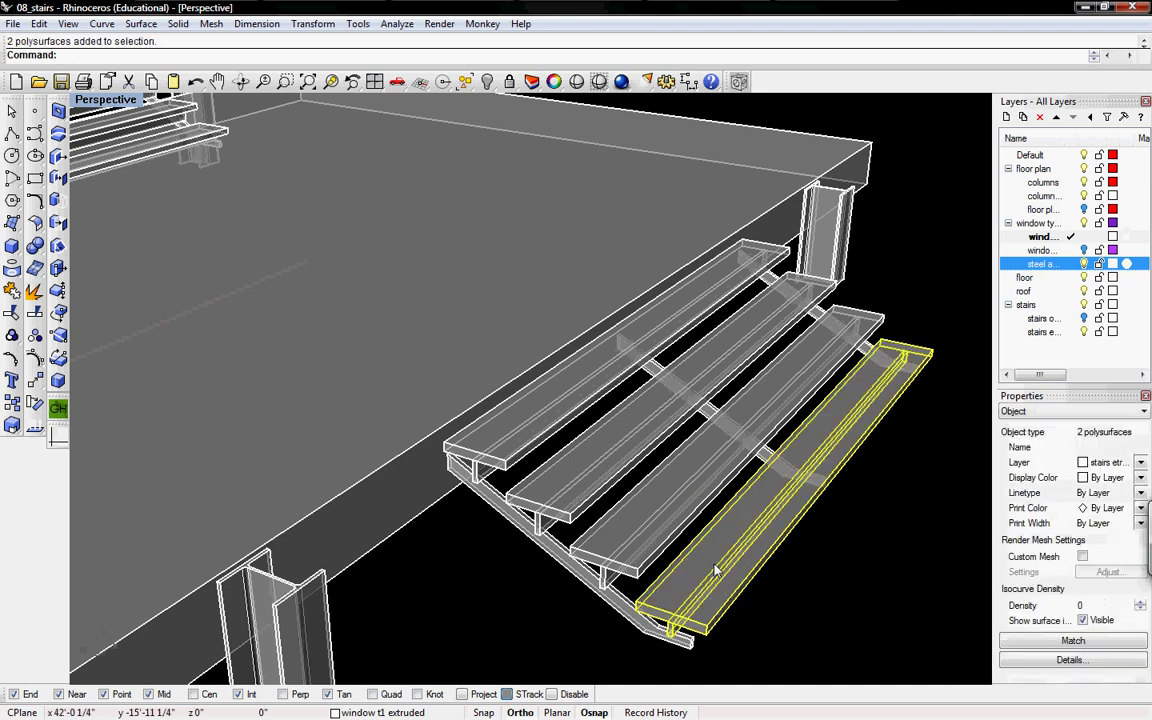
pyautogui.click(36, 248)
# Step: Boolean-union each of the three remaining treads of the outer terrace stairs with its own support
pyautogui.click(668, 525)
pyautogui.keyDown('shift'); pyautogui.click(622, 515); pyautogui.keyUp('shift')
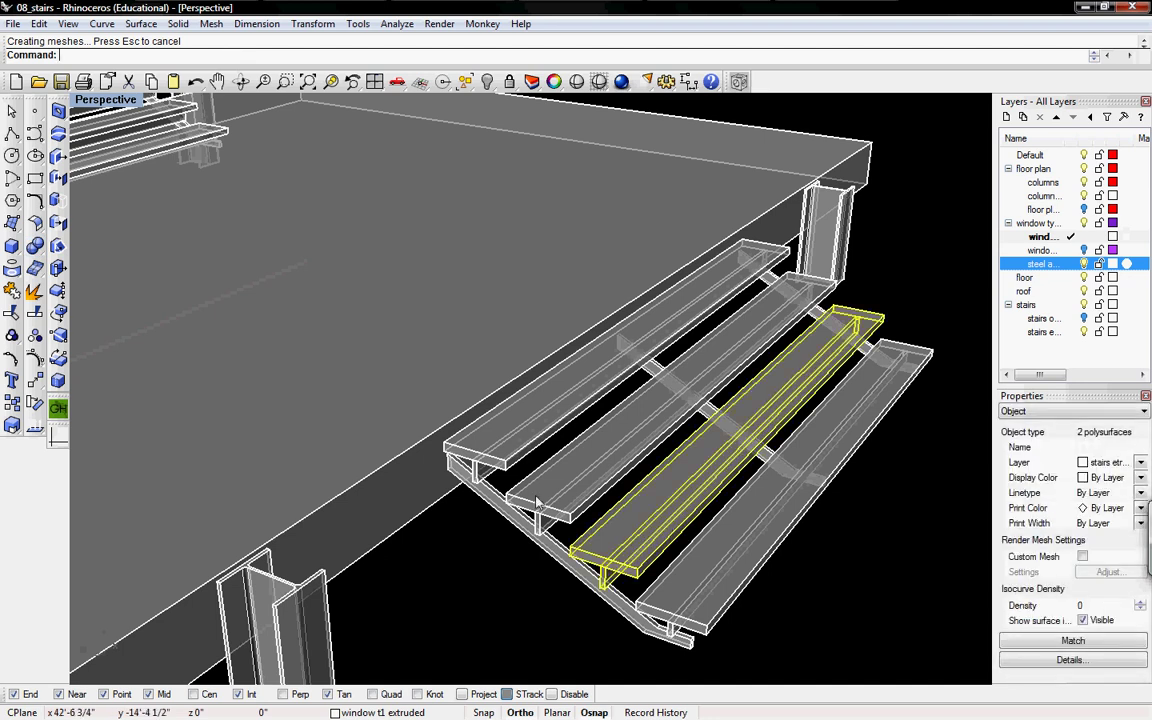
pyautogui.press('Escape')
pyautogui.click(548, 468)
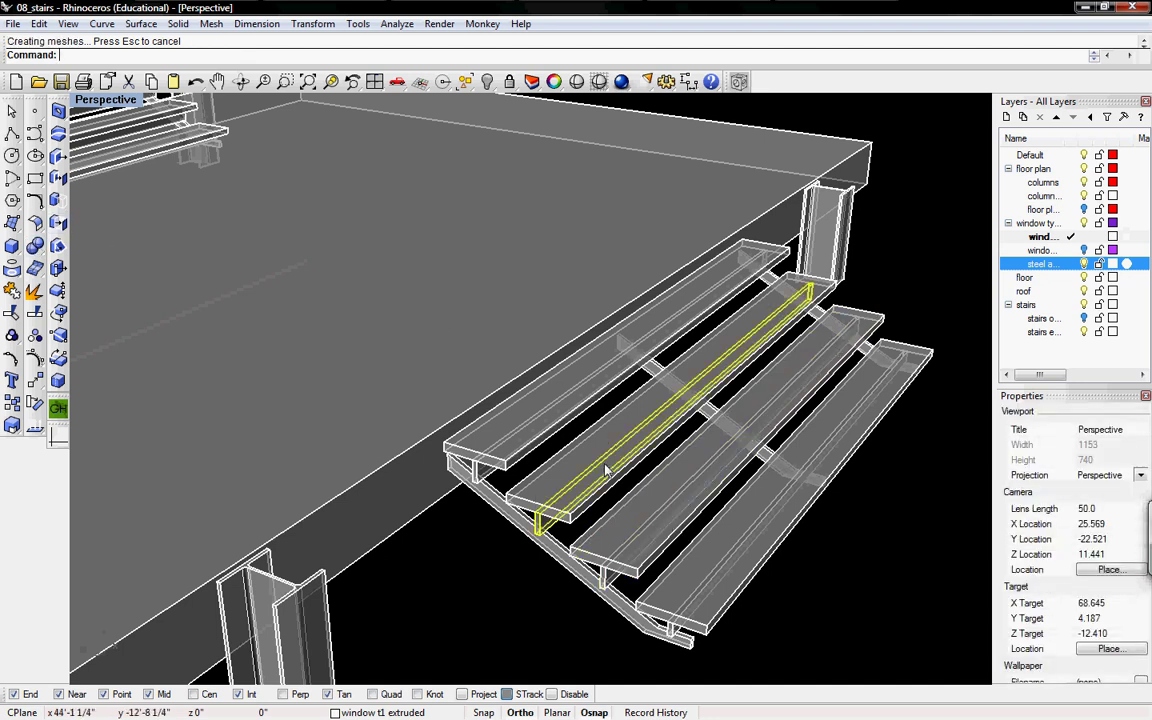
pyautogui.press('Escape')
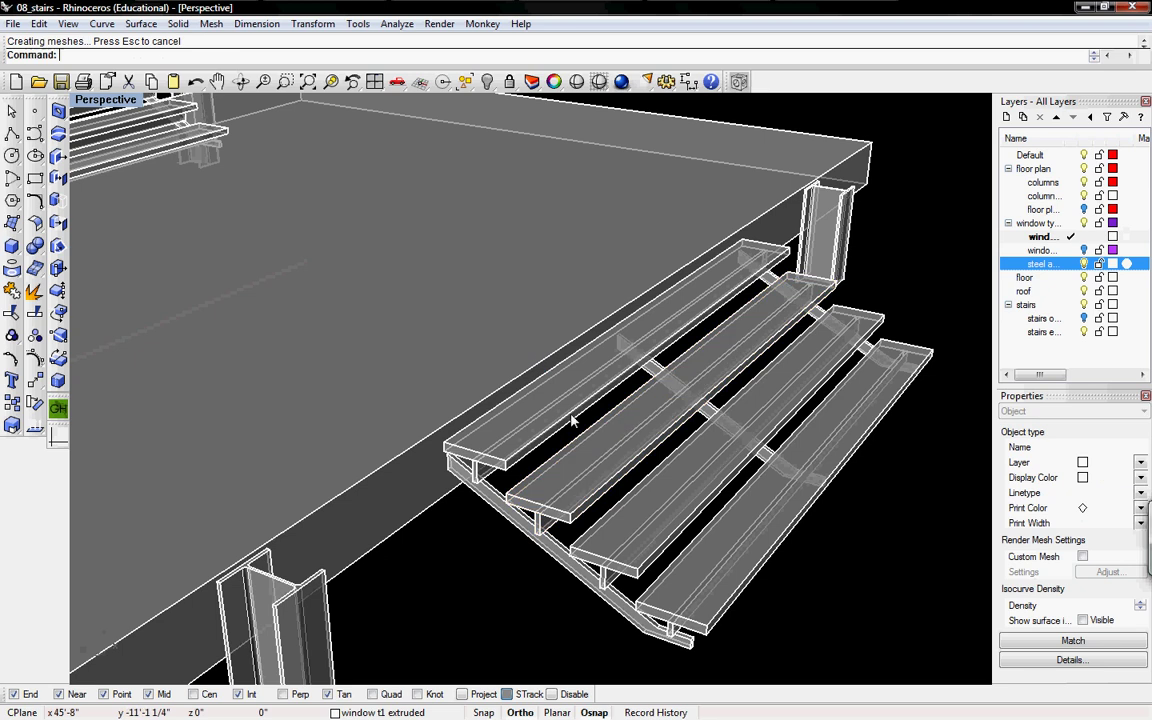
pyautogui.click(598, 442)
pyautogui.click(617, 468)
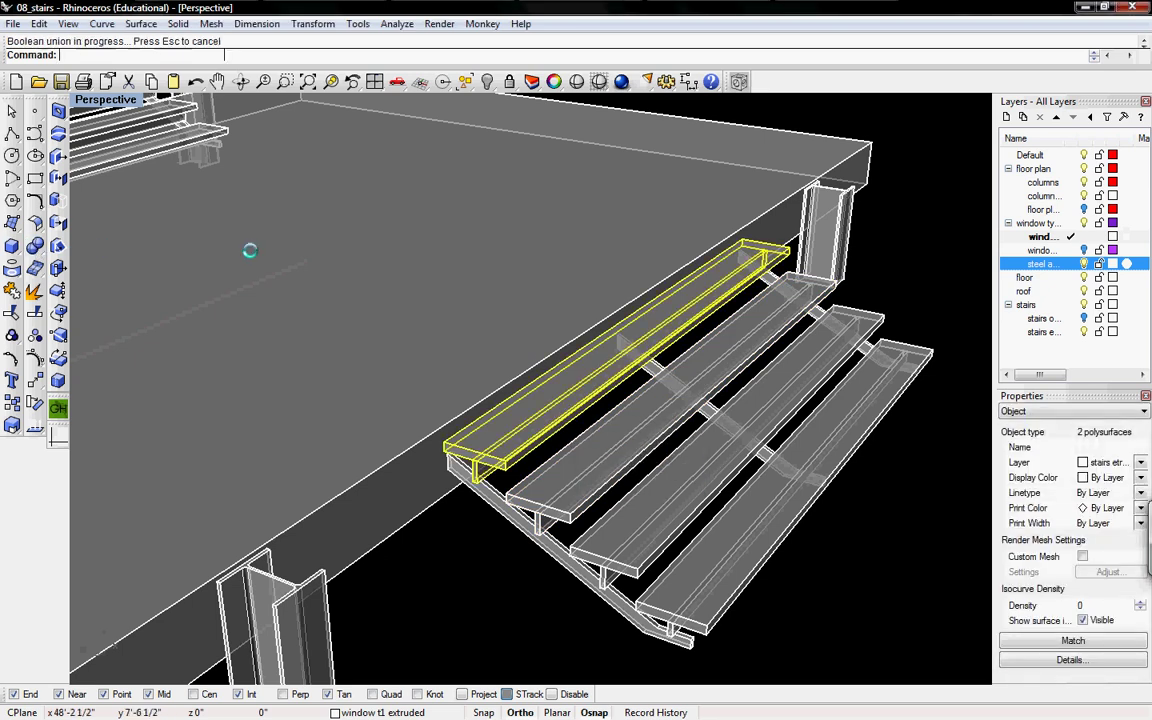
# Step: Boolean-union each of the two uppermost treads of the stairs from terrace to house with its support
pyautogui.moveTo(290, 262); pyautogui.dragTo(373, 302, button='right')
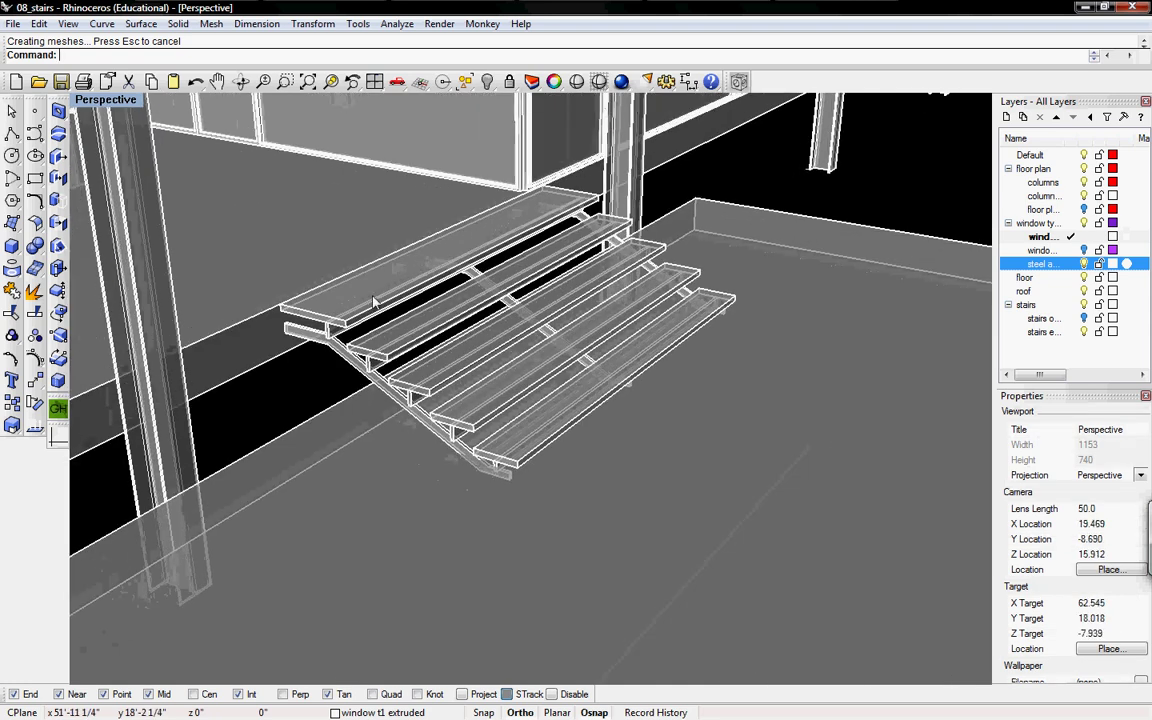
pyautogui.click(373, 302)
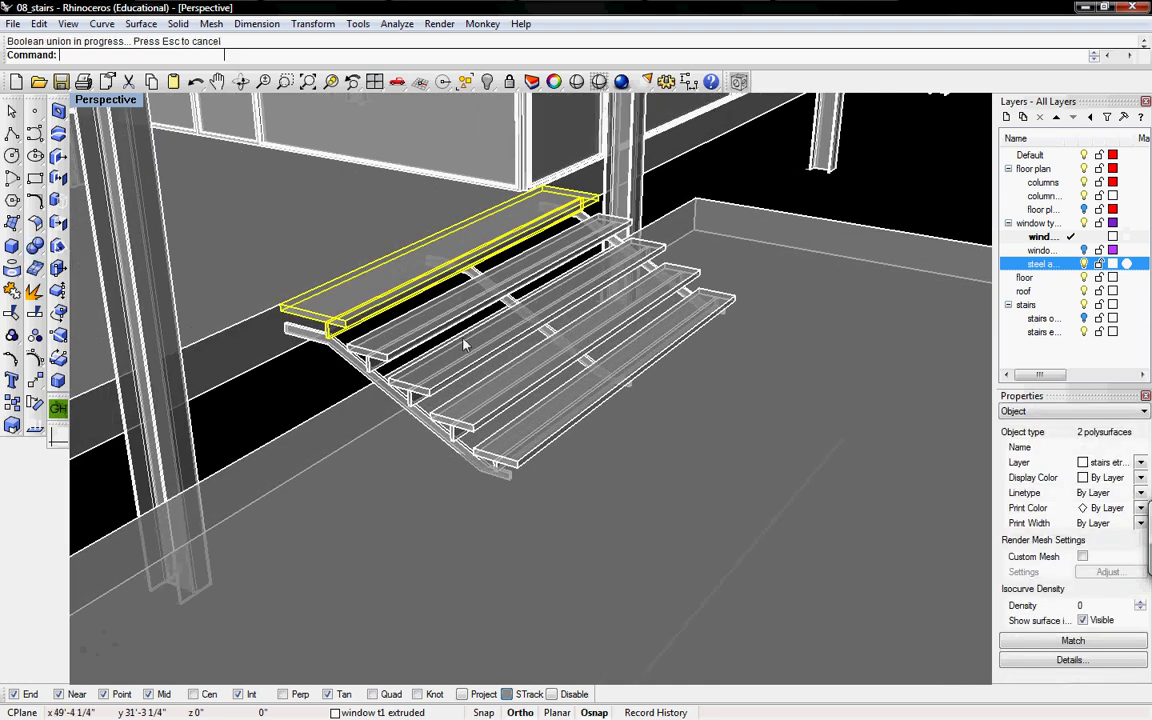
pyautogui.click(416, 337)
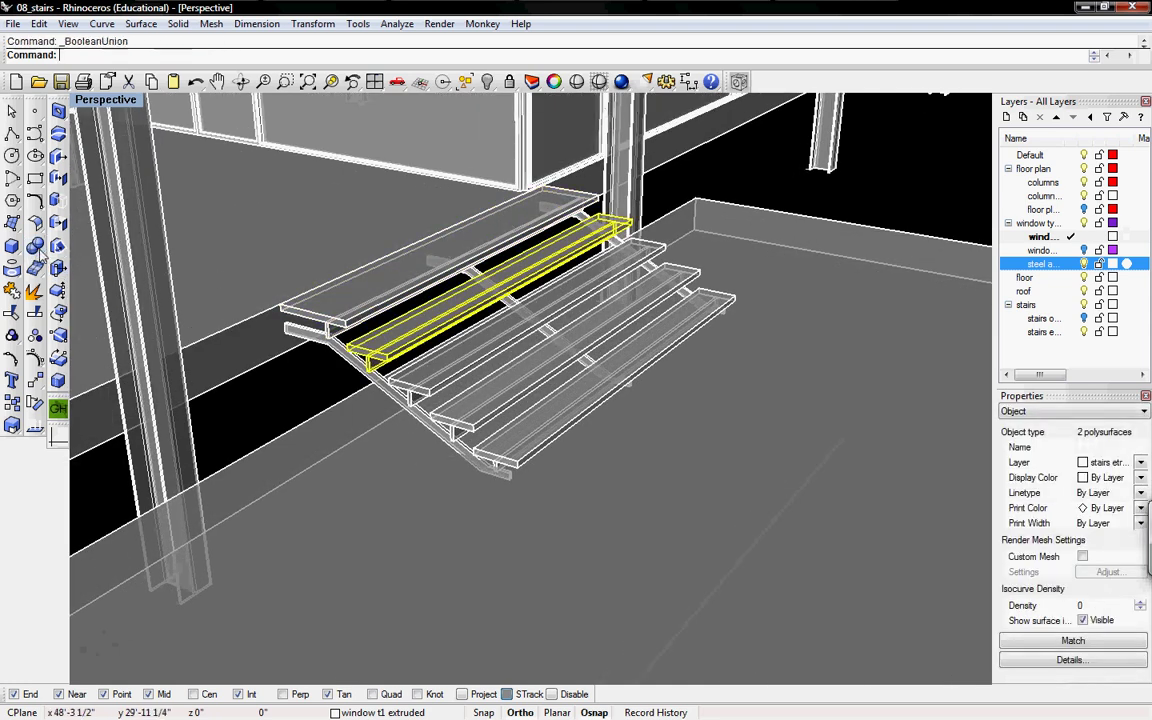
pyautogui.press('Return')
# Step: Boolean-union each of the three lower treads of the stairs from terrace to house with its support
pyautogui.click(463, 366)
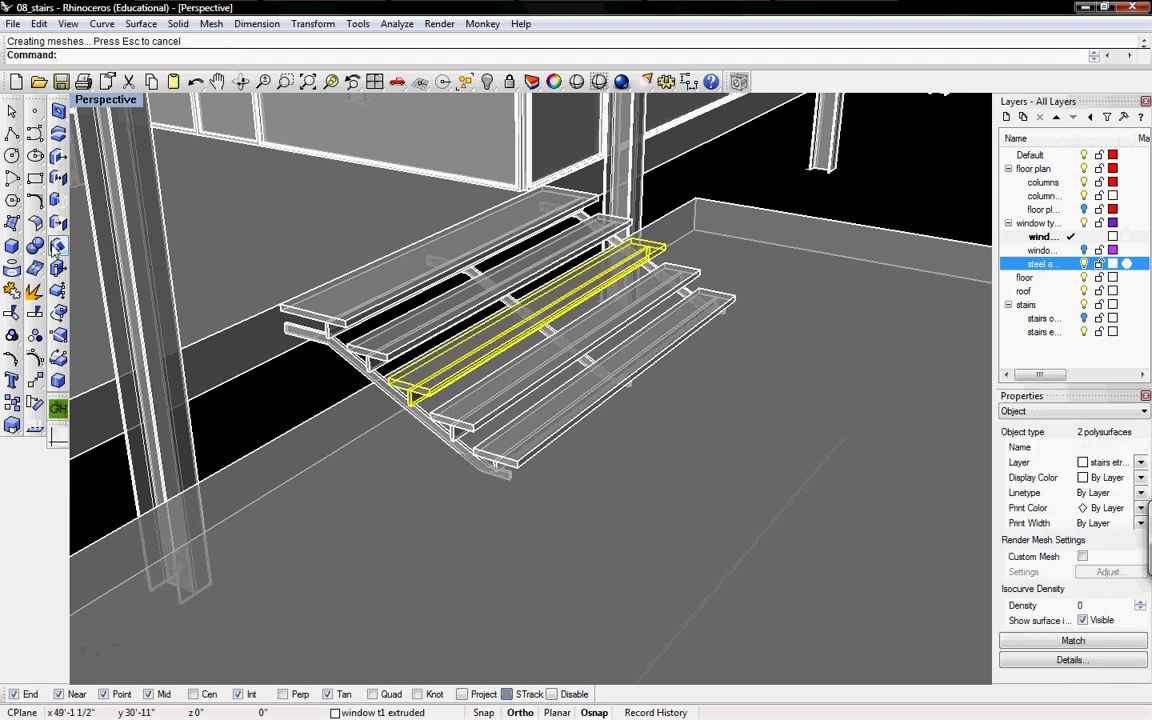
pyautogui.click(511, 397)
pyautogui.keyDown('shift'); pyautogui.click(500, 389); pyautogui.keyUp('shift')
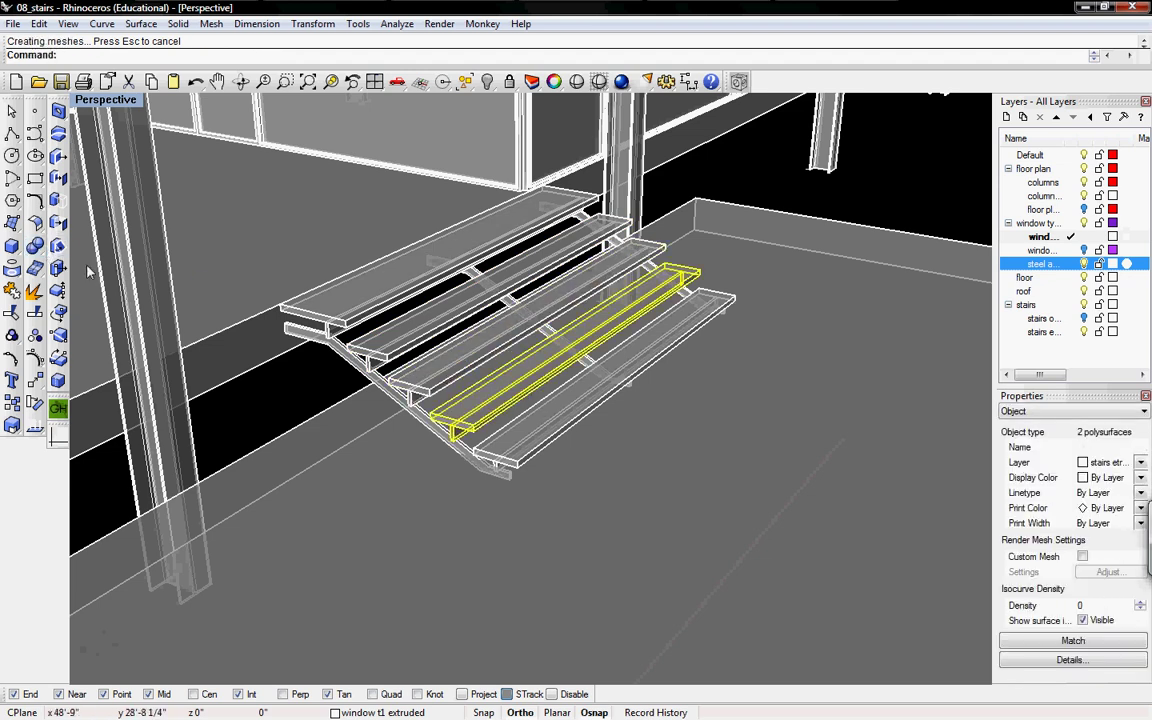
pyautogui.click(38, 250)
pyautogui.click(564, 413)
pyautogui.keyDown('shift'); pyautogui.click(552, 406); pyautogui.keyUp('shift')
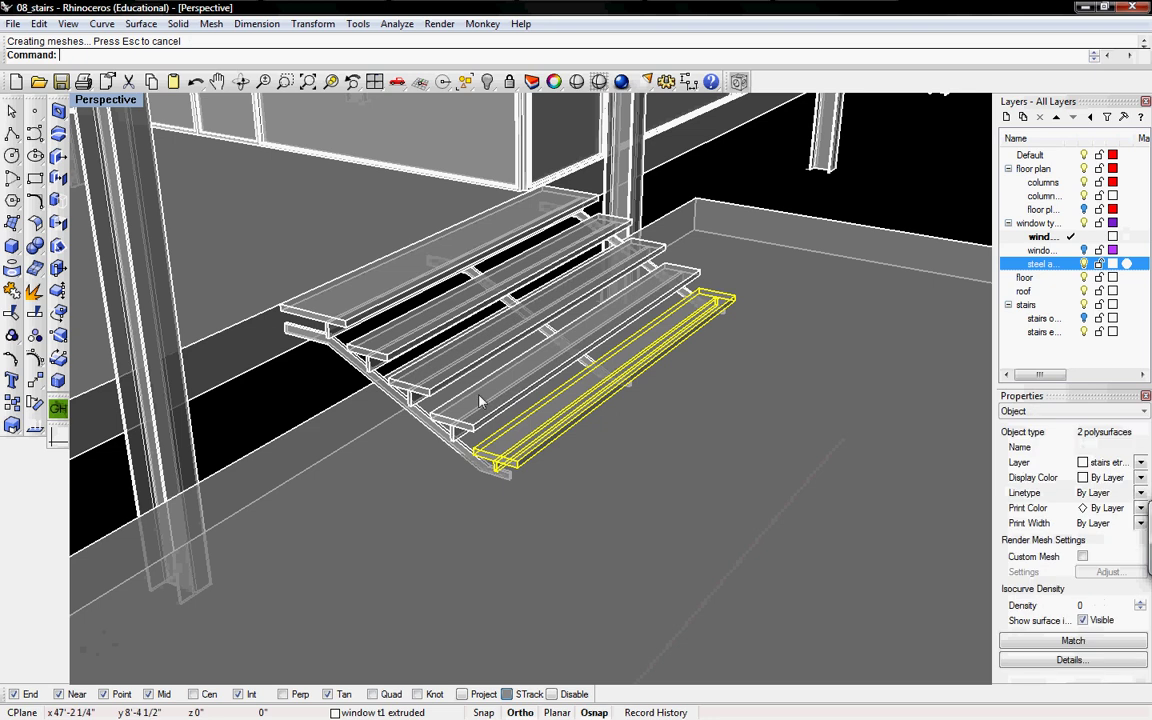
pyautogui.click(36, 247)
# Step: Select the grouped roof pieces at the porch-side corner and ungroup them
pyautogui.scroll(-10, 672, 378)
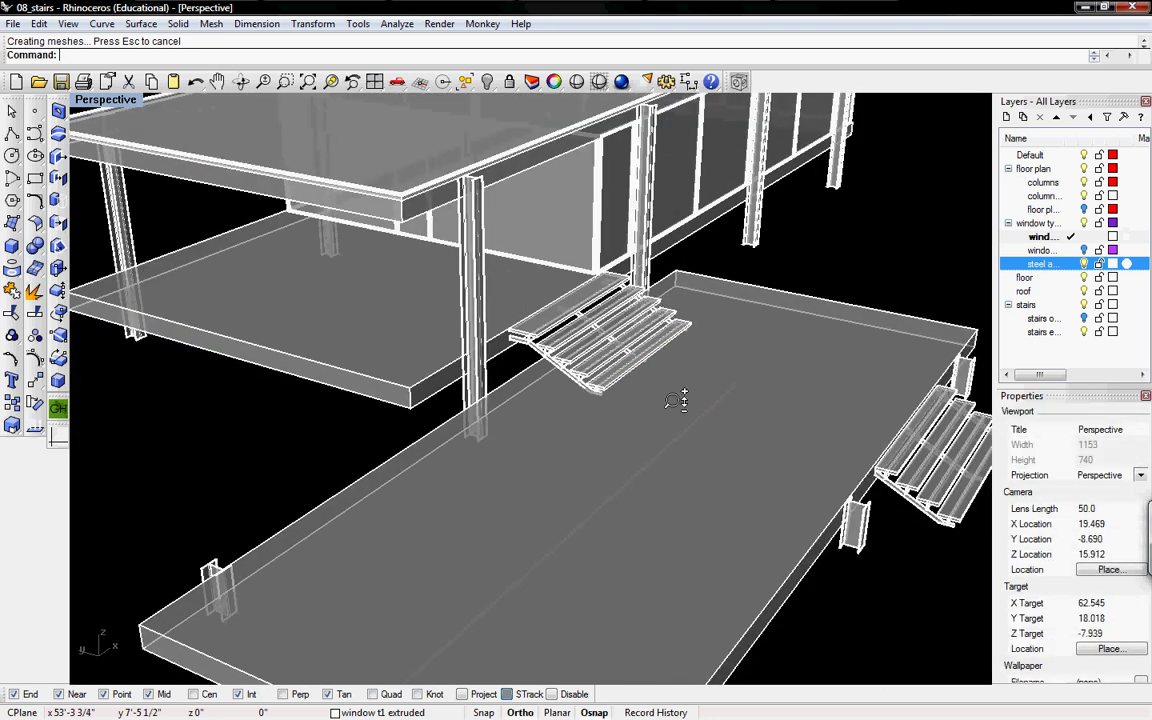
pyautogui.moveTo(686, 399); pyautogui.dragTo(671, 283, button='right')
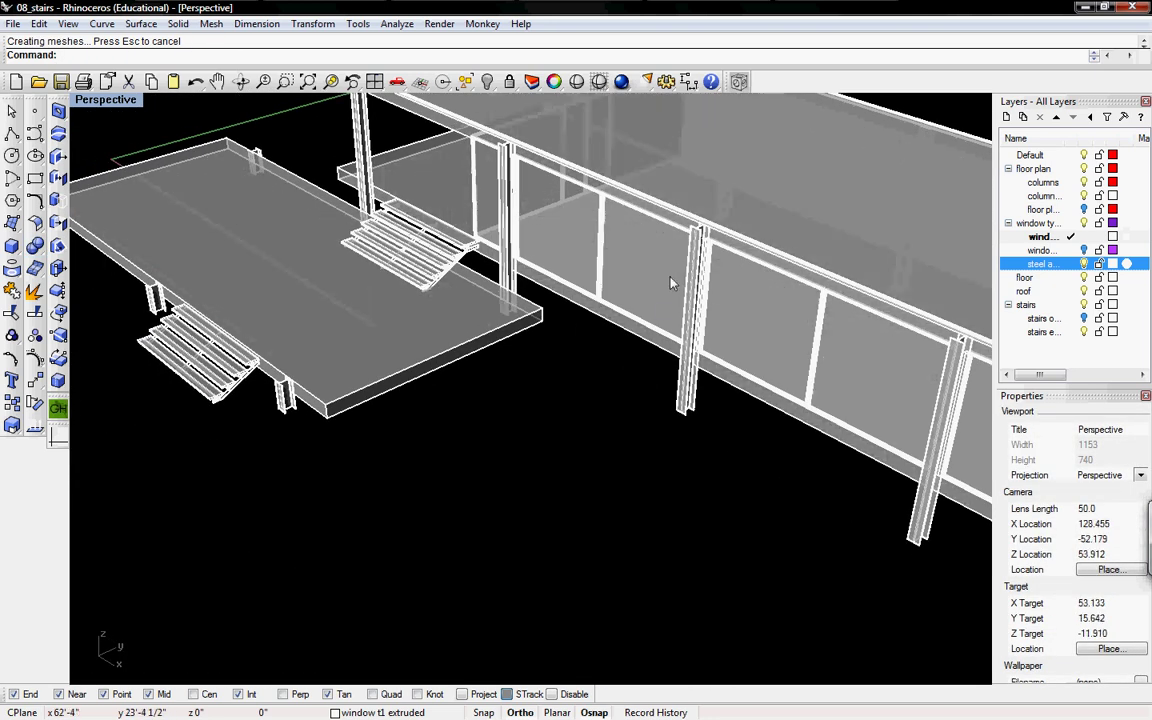
pyautogui.keyDown('shift'); pyautogui.moveTo(475, 207); pyautogui.dragTo(584, 393, button='right'); pyautogui.keyUp('shift')
pyautogui.scroll(6, 490, 306)
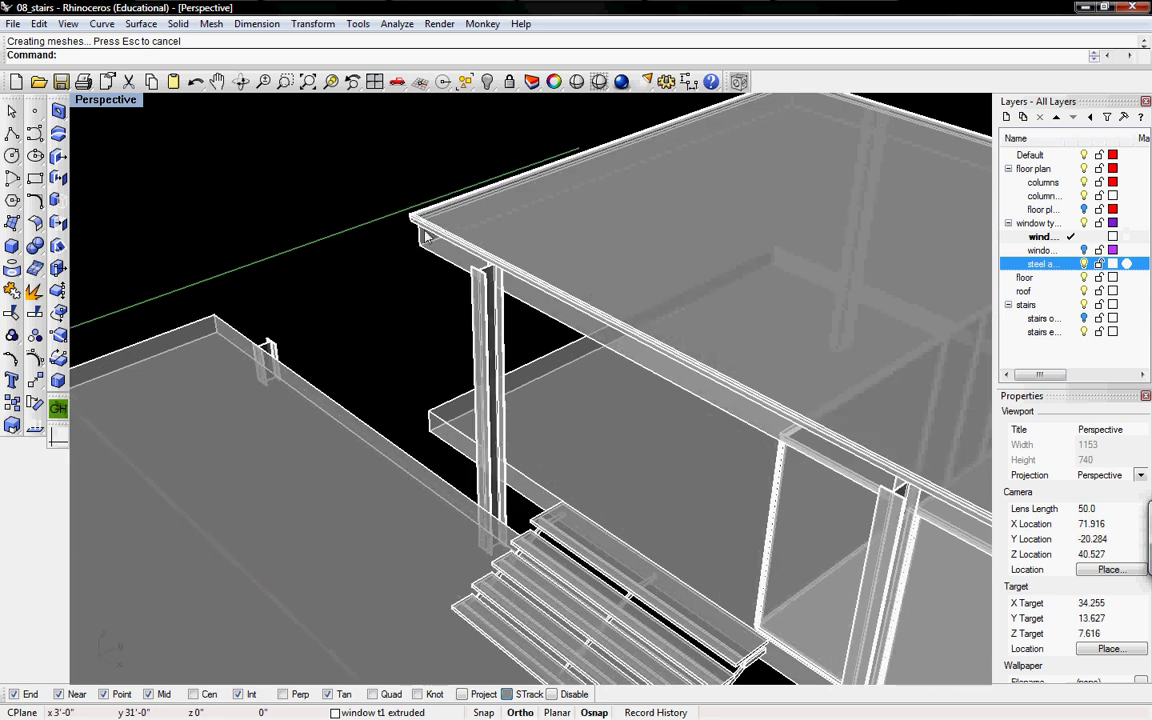
pyautogui.click(424, 233)
pyautogui.click(386, 225)
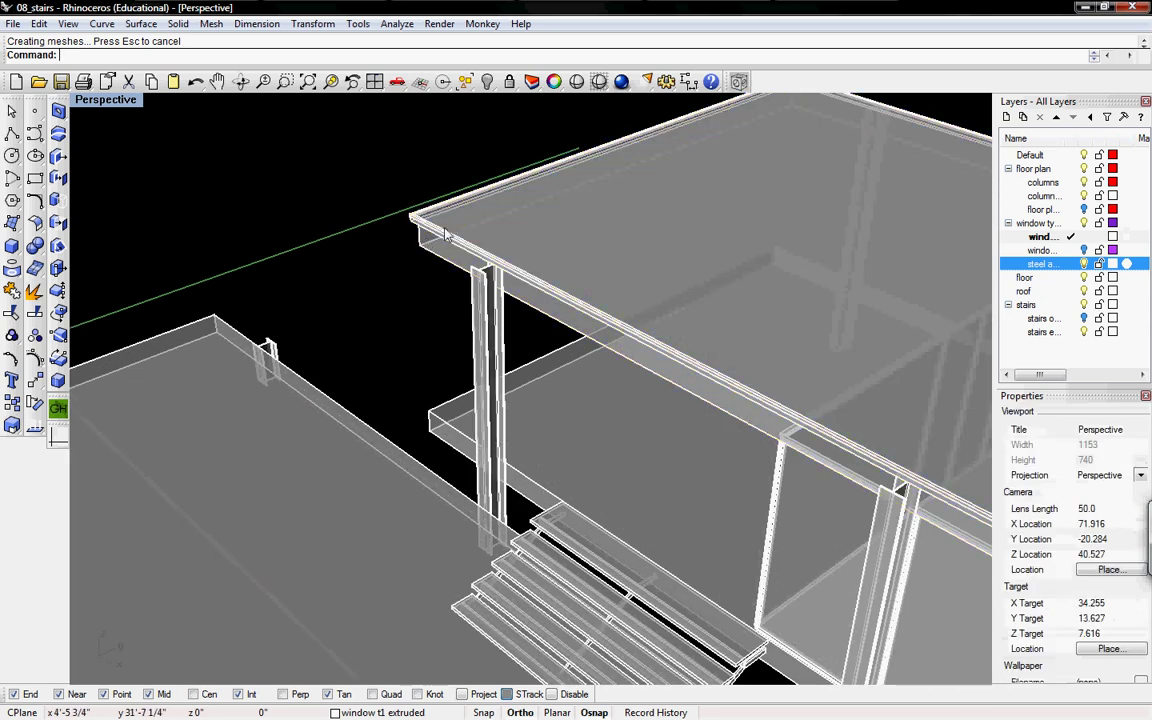
pyautogui.click(432, 237)
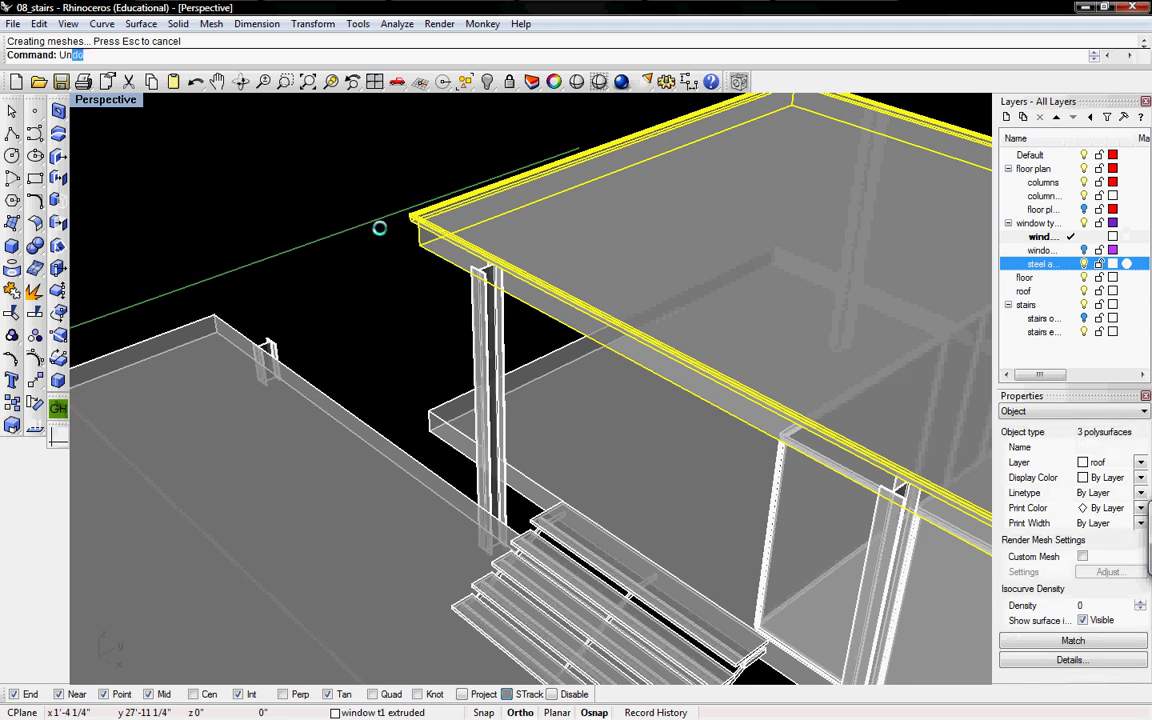
pyautogui.press('Return')
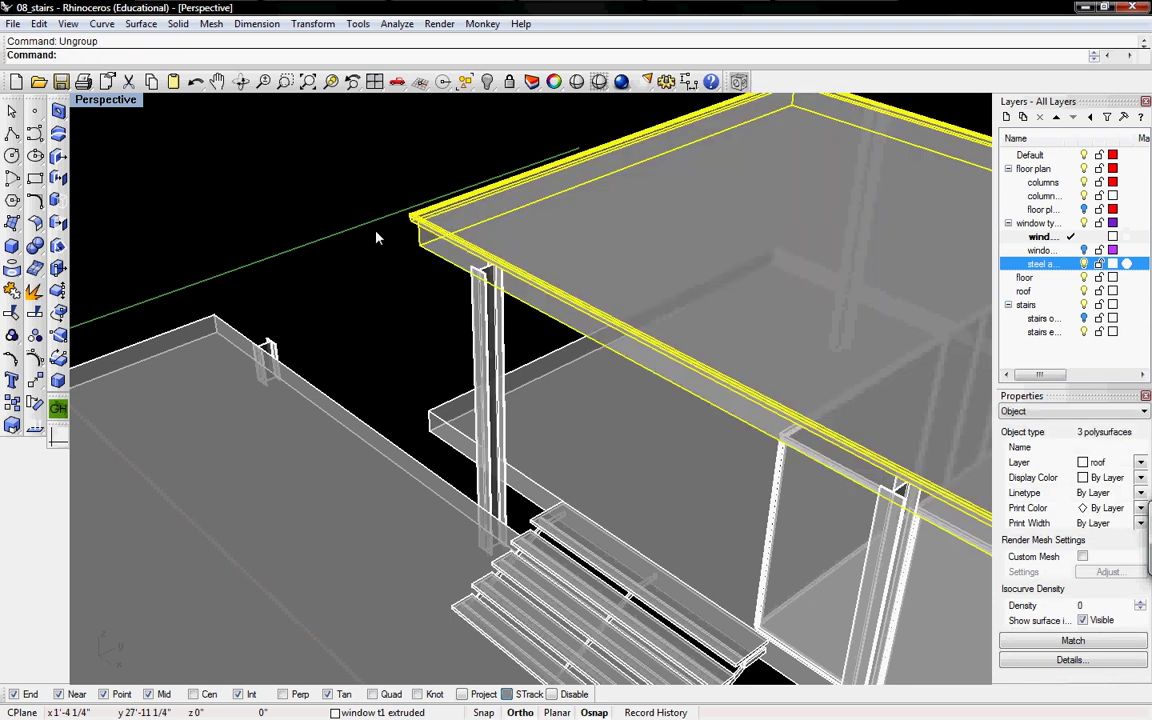
# Step: Select the three roof polysurfaces and combine them into one solid with Boolean union
pyautogui.click(377, 237)
pyautogui.click(413, 226)
pyautogui.click(388, 259)
pyautogui.moveTo(407, 279); pyautogui.dragTo(462, 199)
pyautogui.moveTo(384, 210); pyautogui.dragTo(391, 200)
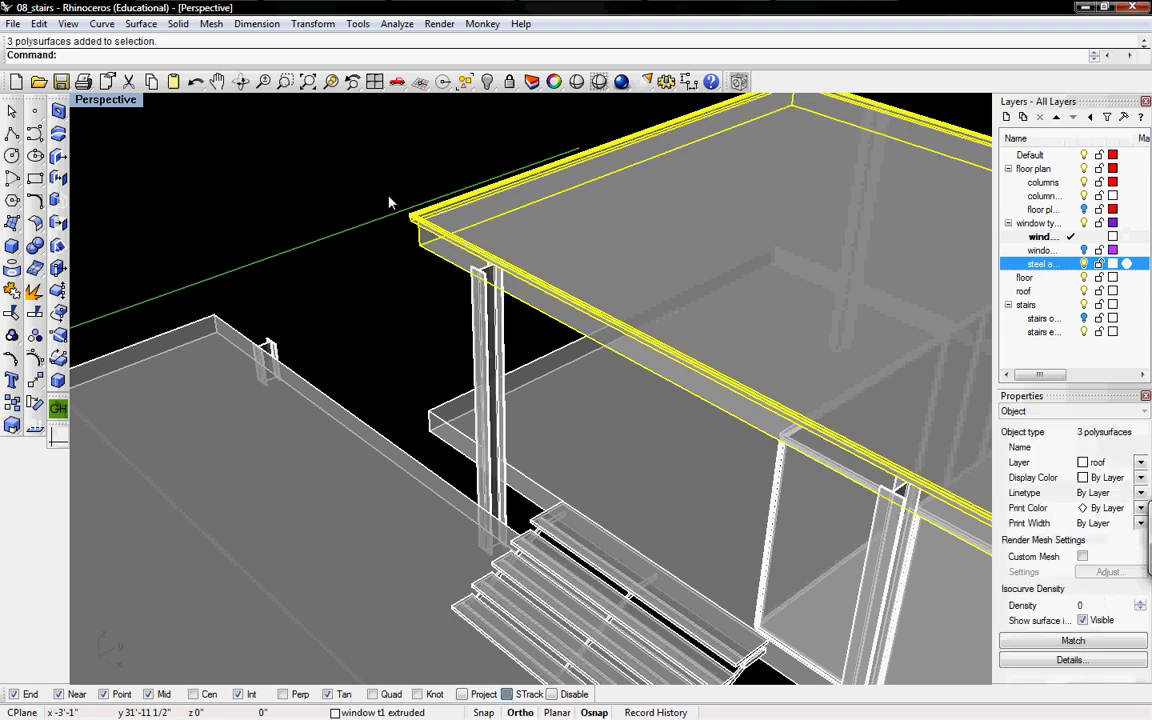
pyautogui.write('Boolean un')
pyautogui.press('Escape')
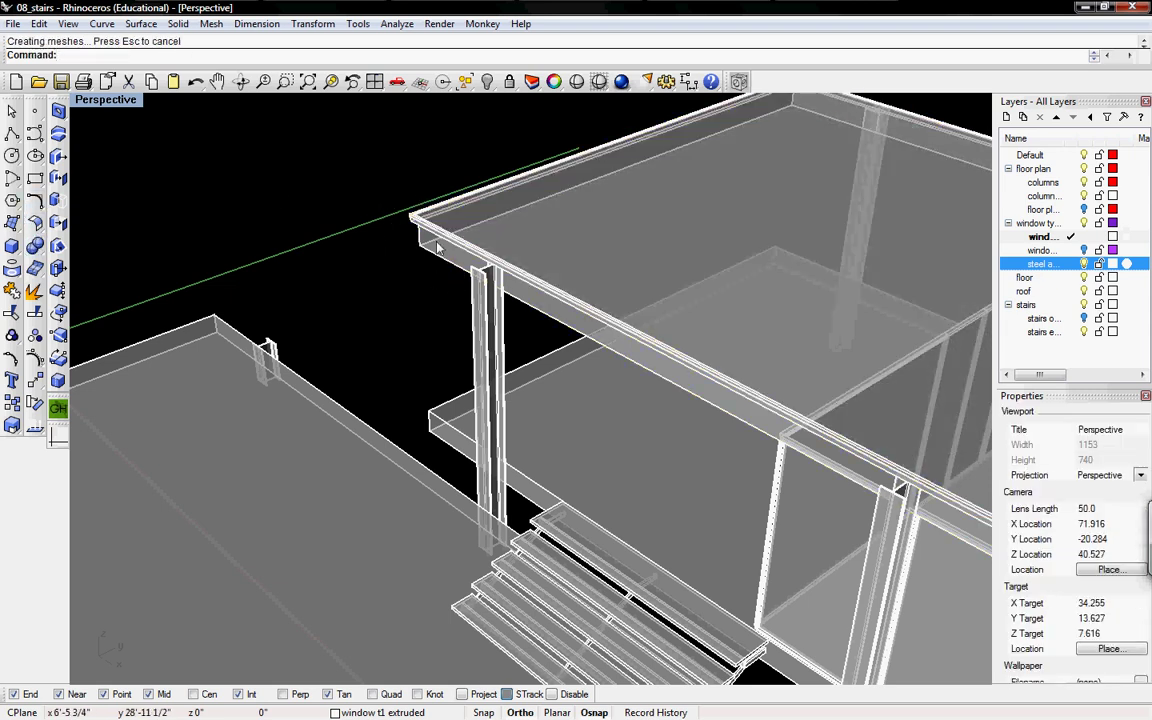
# Step: Check that the roof selects as a single object, clear the selection and examine the whole house model
pyautogui.moveTo(436, 252); pyautogui.dragTo(408, 273)
pyautogui.scroll(-8, 483, 287)
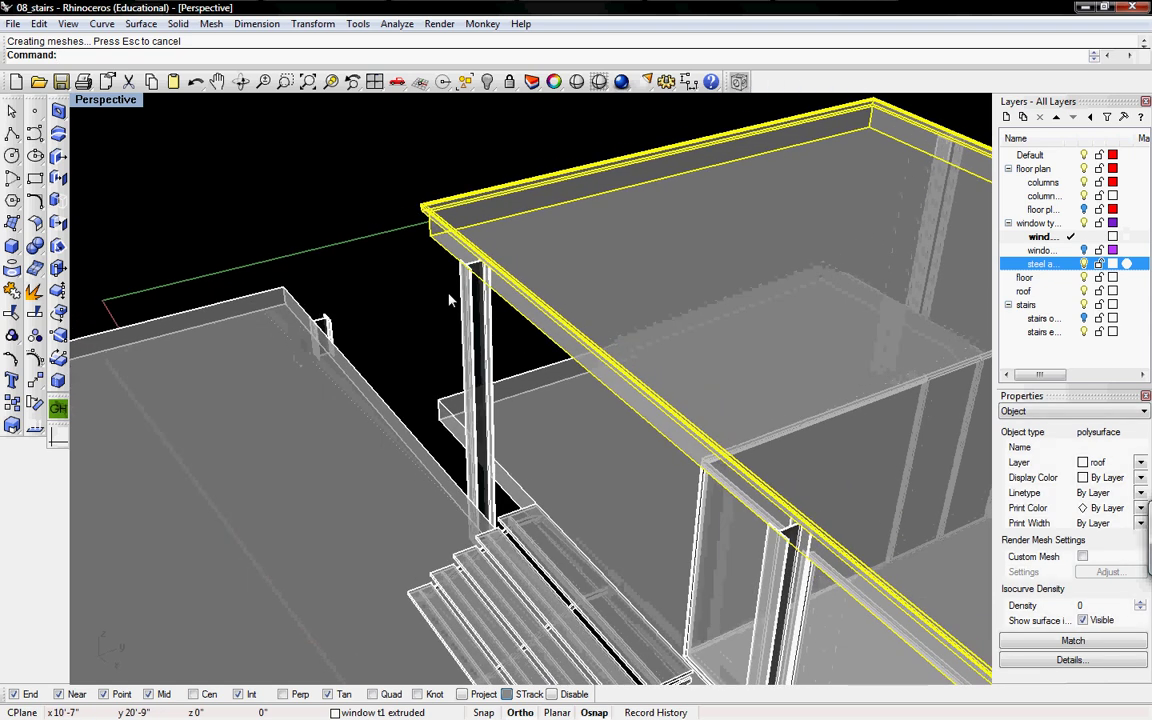
pyautogui.moveTo(501, 425); pyautogui.dragTo(645, 396, button='right')
pyautogui.keyDown('shift'); pyautogui.moveTo(540, 384); pyautogui.dragTo(447, 471, button='right'); pyautogui.keyUp('shift')
pyautogui.click(743, 373)
pyautogui.keyDown('shift'); pyautogui.moveTo(525, 432); pyautogui.dragTo(551, 384, button='right'); pyautogui.keyUp('shift')
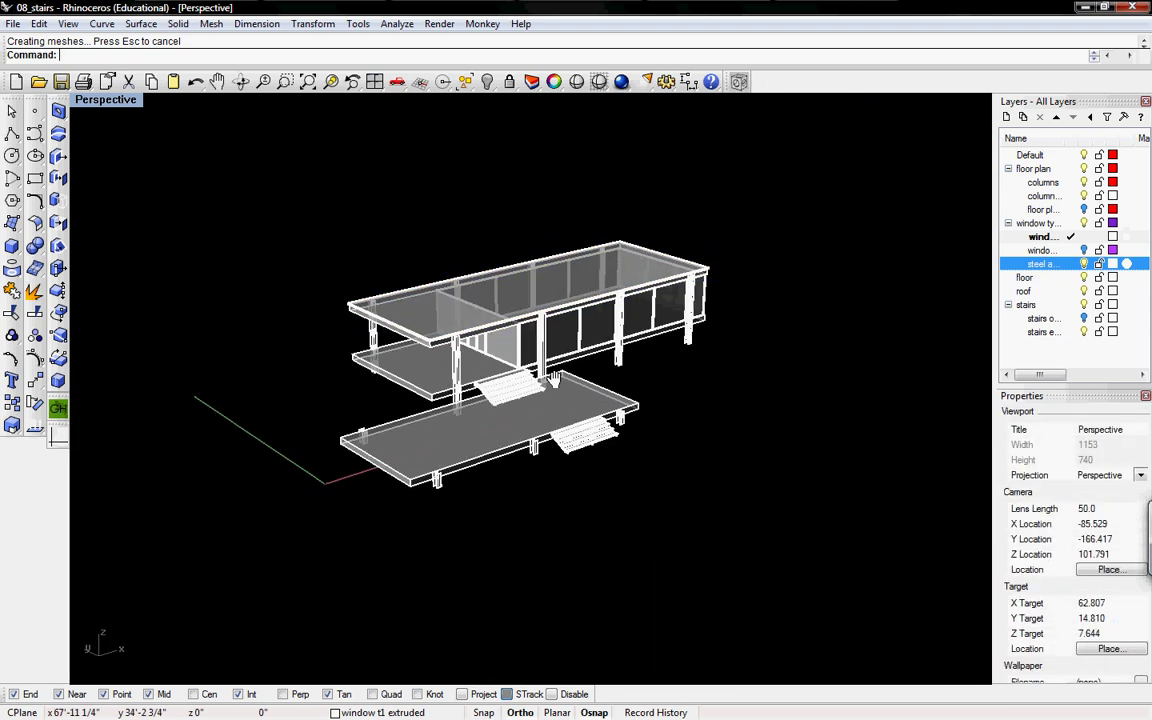
pyautogui.scroll(5, 552, 383)
pyautogui.moveTo(705, 361); pyautogui.dragTo(654, 364, button='right')
pyautogui.keyDown('shift'); pyautogui.moveTo(556, 361); pyautogui.dragTo(601, 338, button='right'); pyautogui.keyUp('shift')
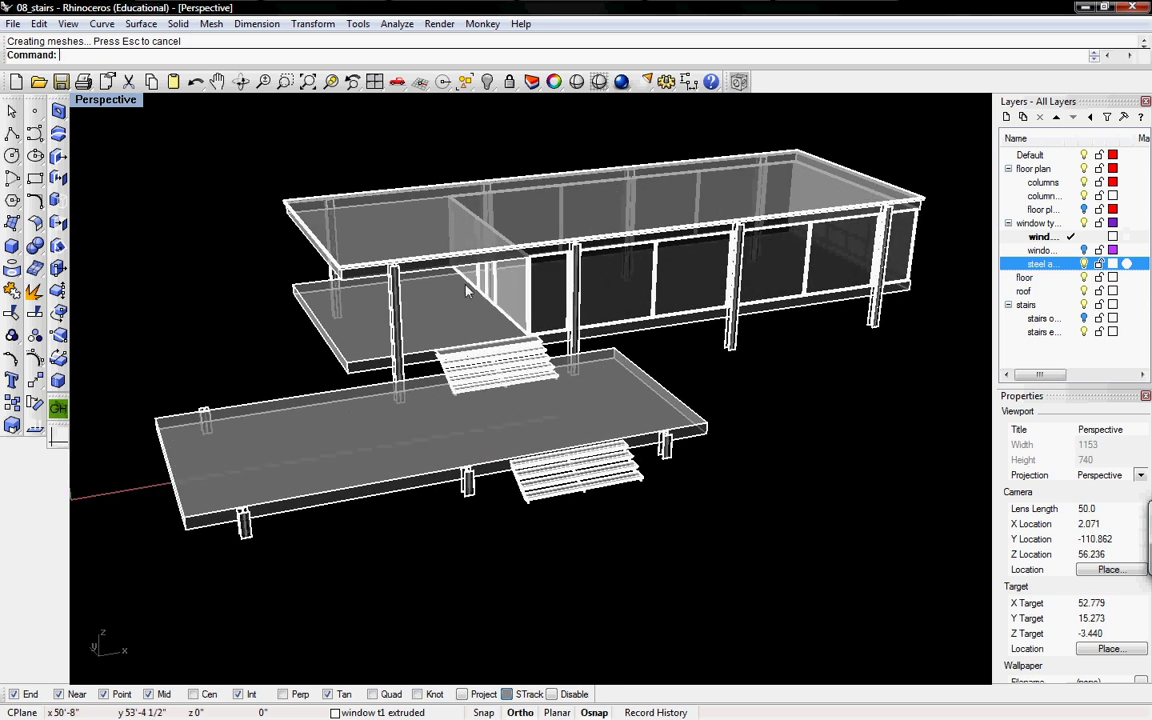